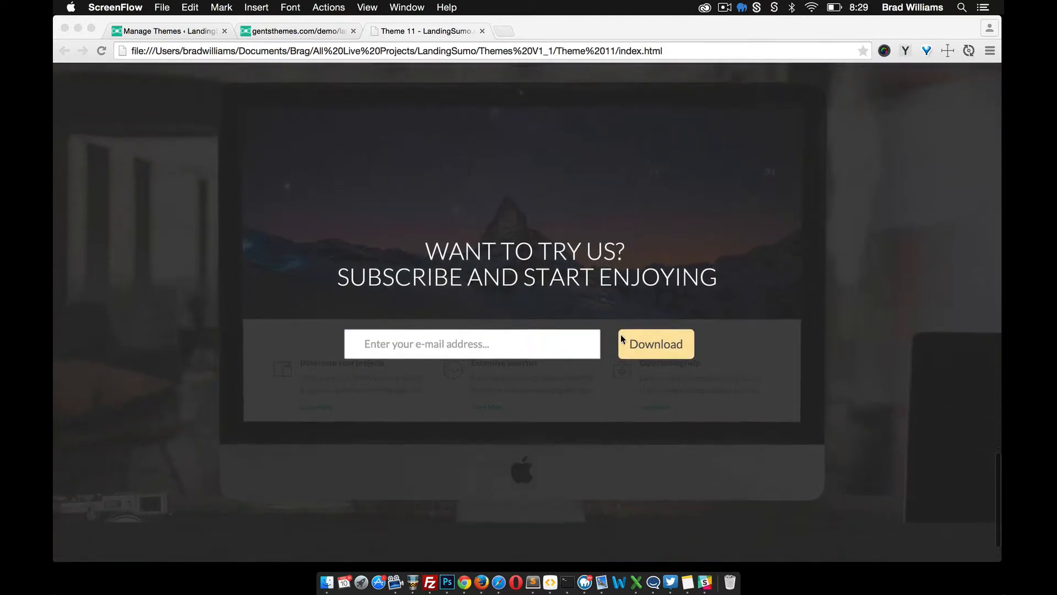
Activate the LandingSumoWP 11 theme together with its required Meta Box and Redux Framework plugins
scroll(620, 337, "up", 20)
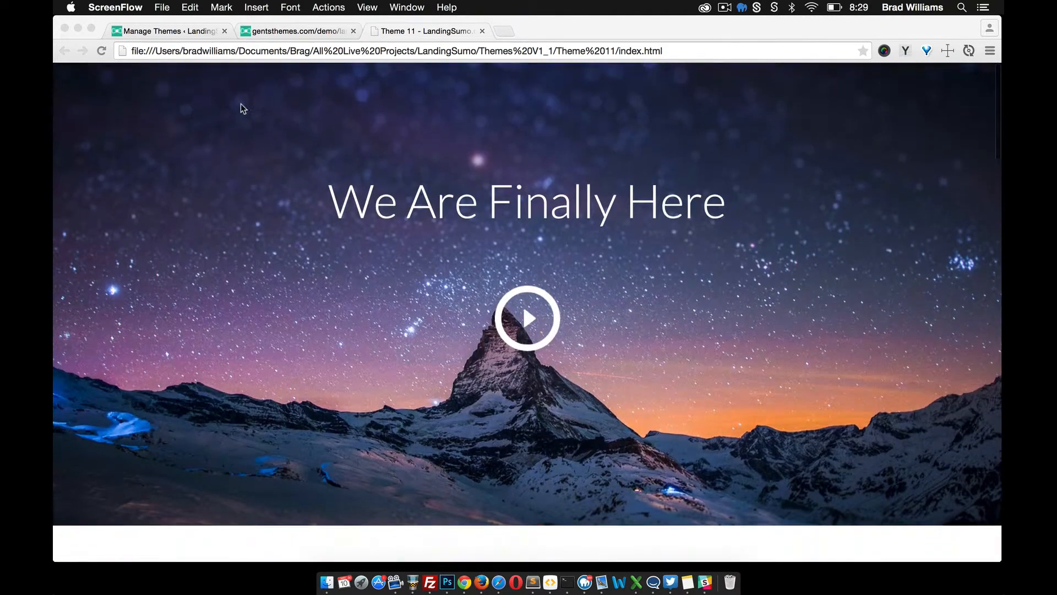
left_click(167, 31)
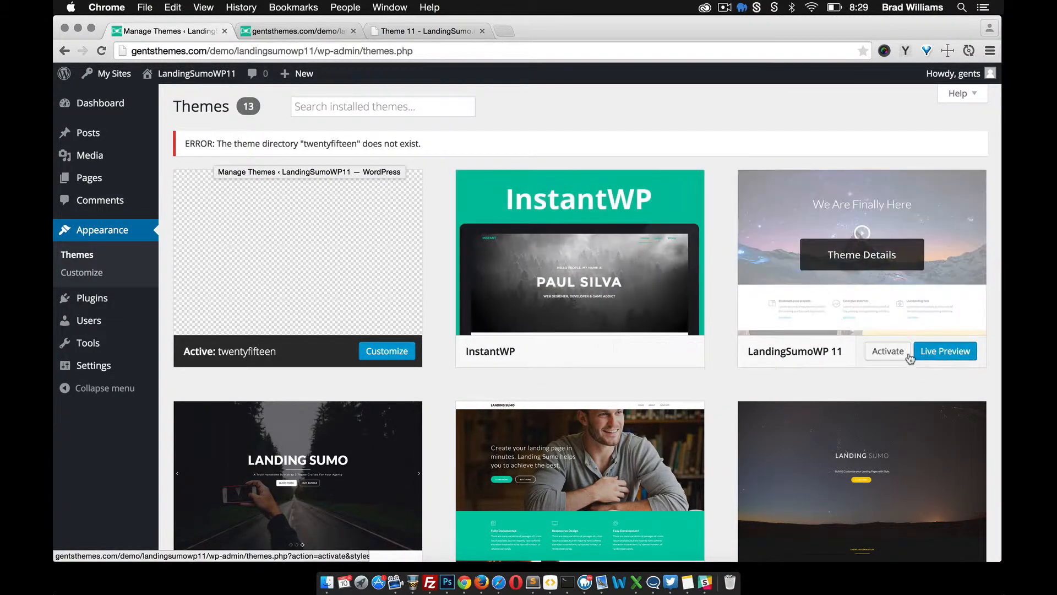
left_click(897, 353)
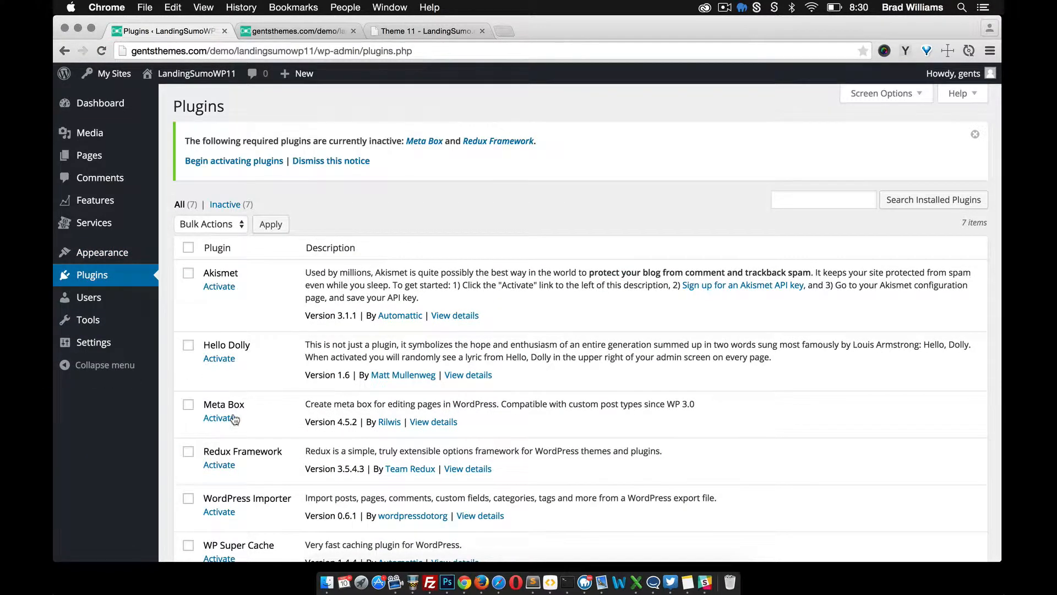
left_click(219, 418)
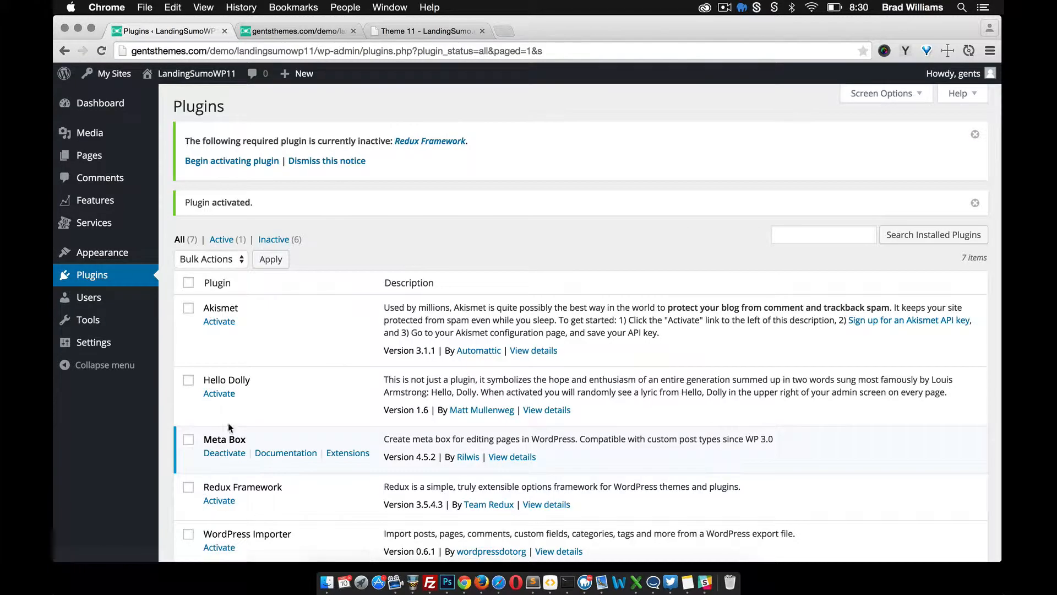
left_click(221, 502)
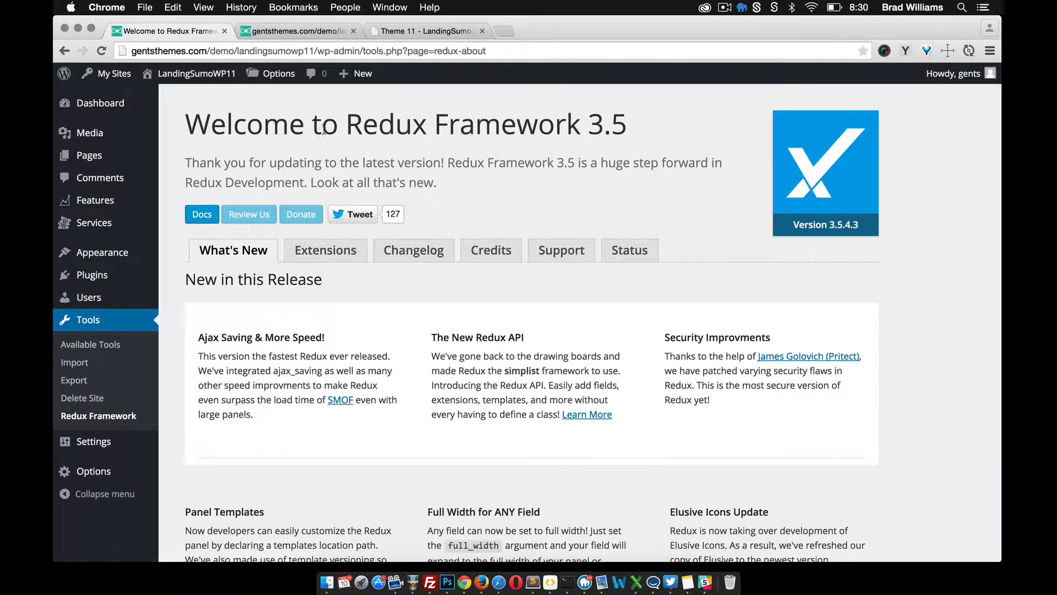
Create a new page titled Home with the Homepage template and publish it
mouse_move(98, 159)
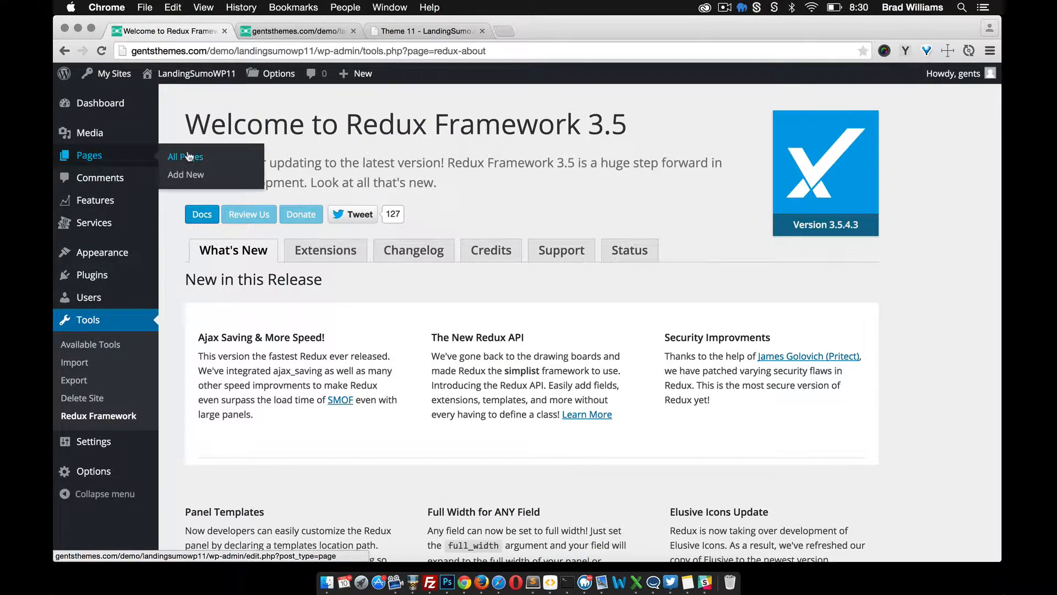
left_click(183, 179)
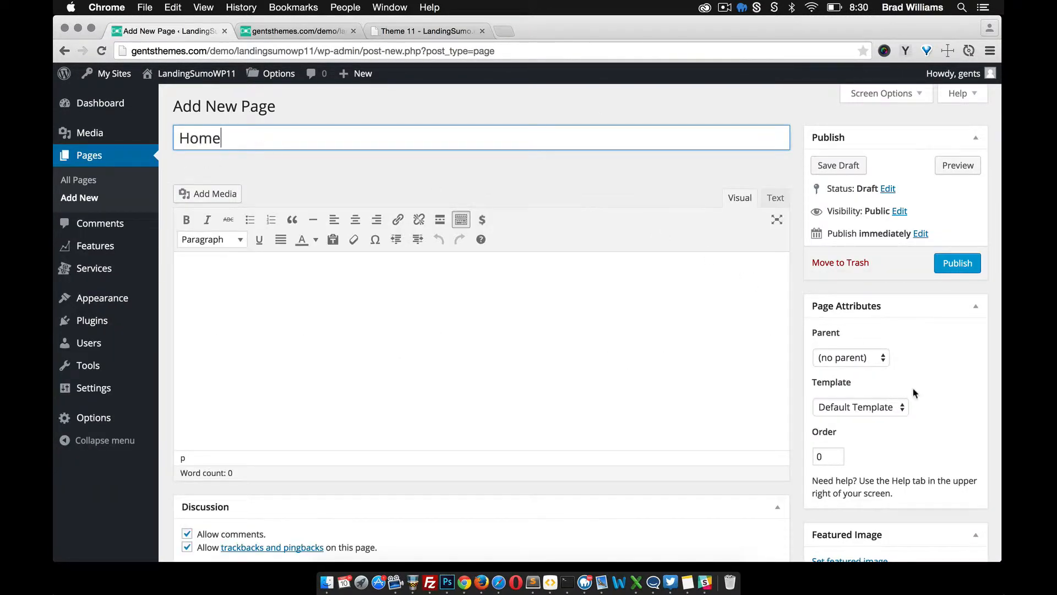
left_click(886, 413)
left_click(881, 423)
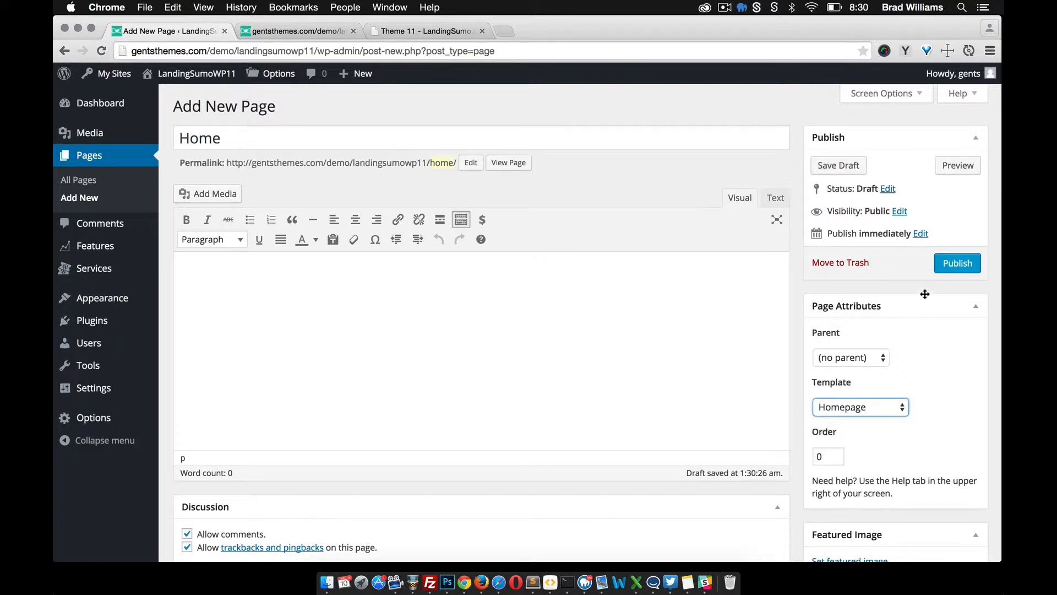
left_click(958, 264)
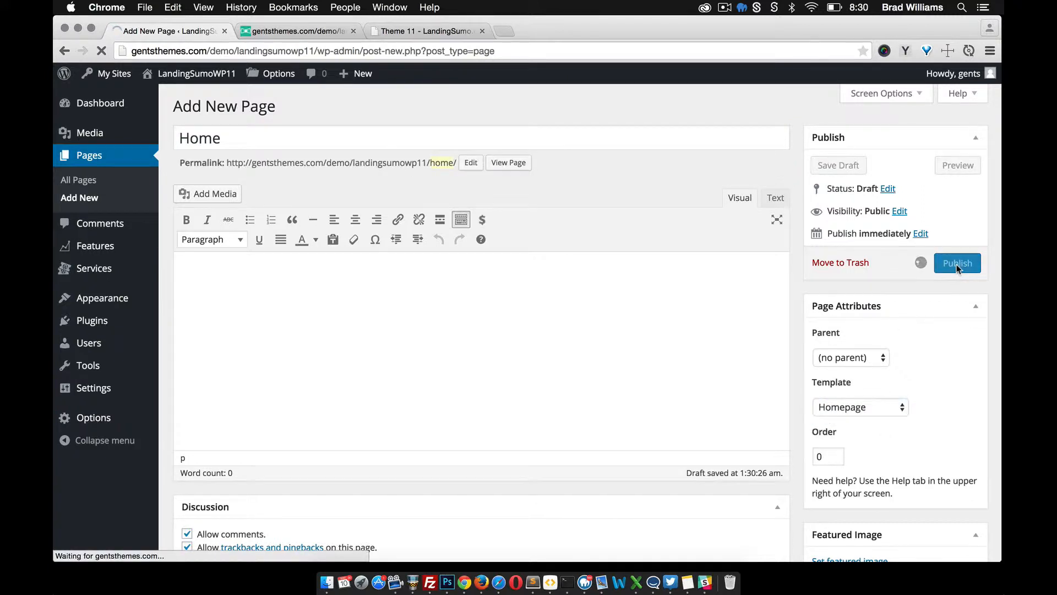
In the Reading settings, make the front page a static page using Home and save the changes
mouse_move(116, 389)
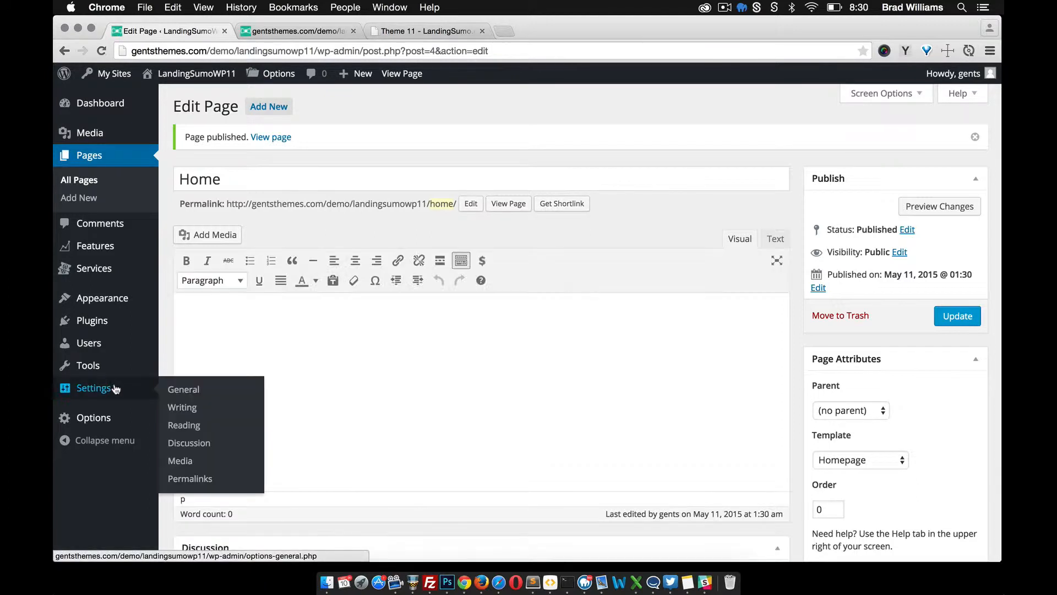
left_click(190, 427)
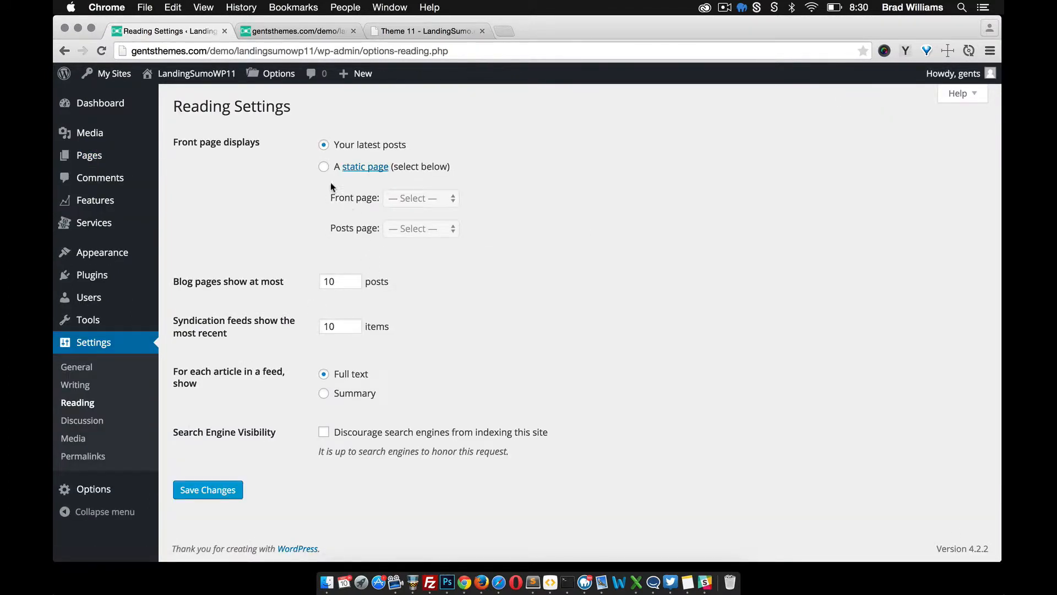
left_click(324, 168)
left_click(416, 197)
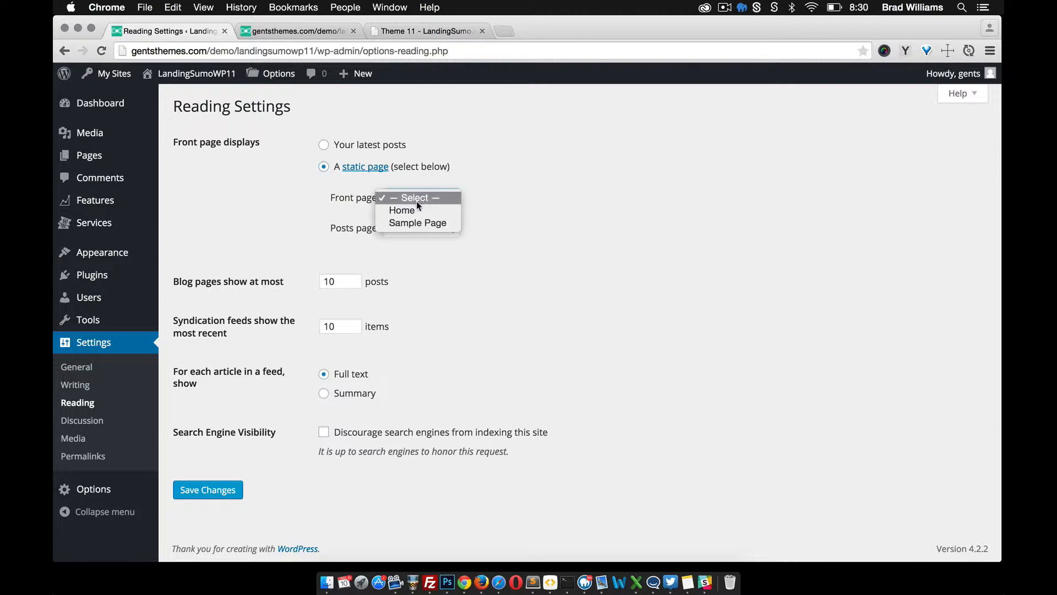
left_click(403, 210)
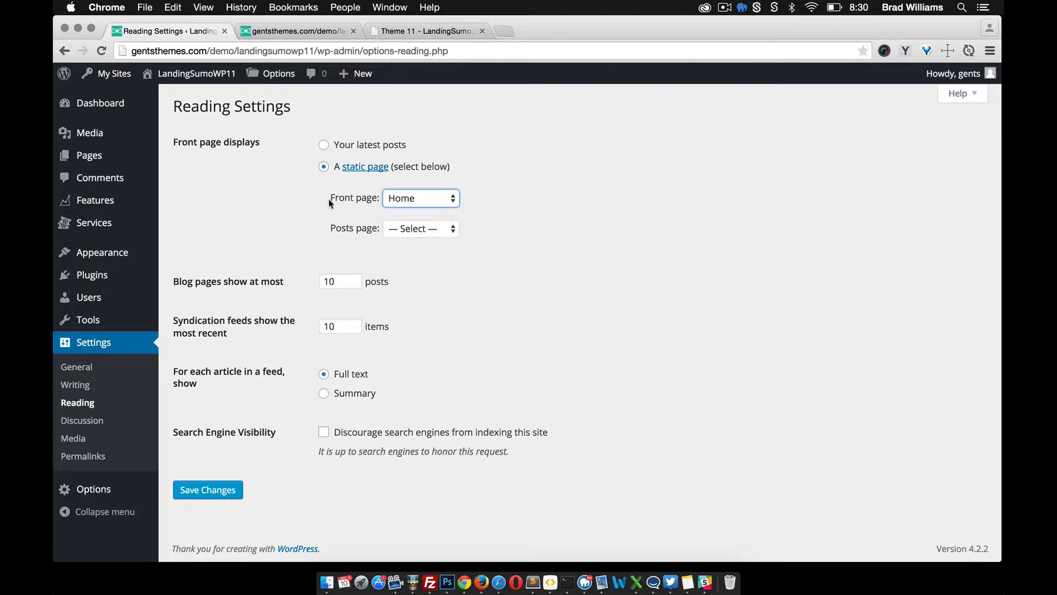
left_click(205, 495)
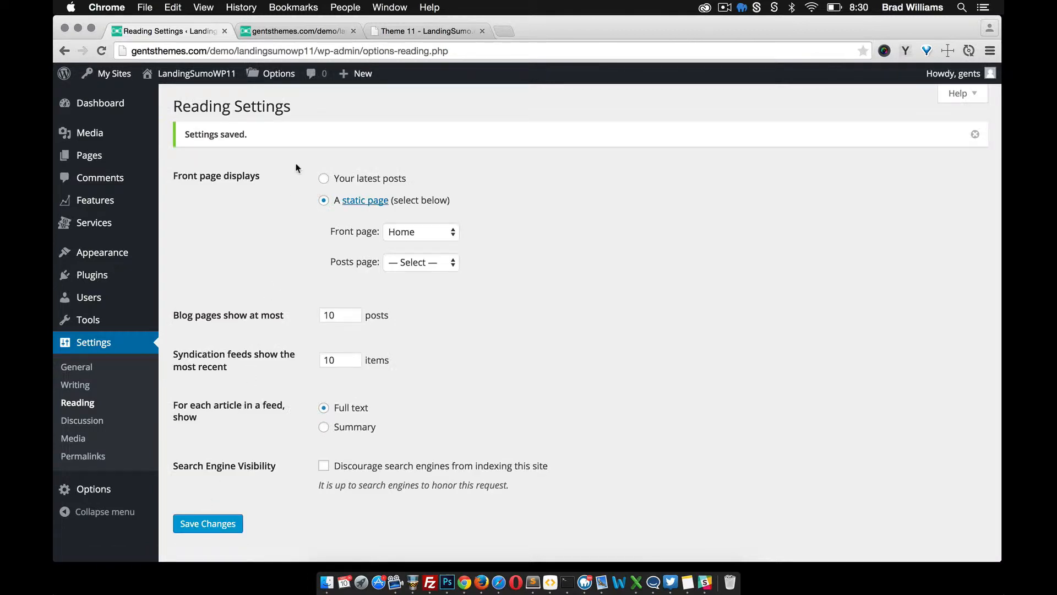
Reload the live LandingSumoWP11 site and examine its homepage down to the footer
left_click(296, 30)
left_click(104, 49)
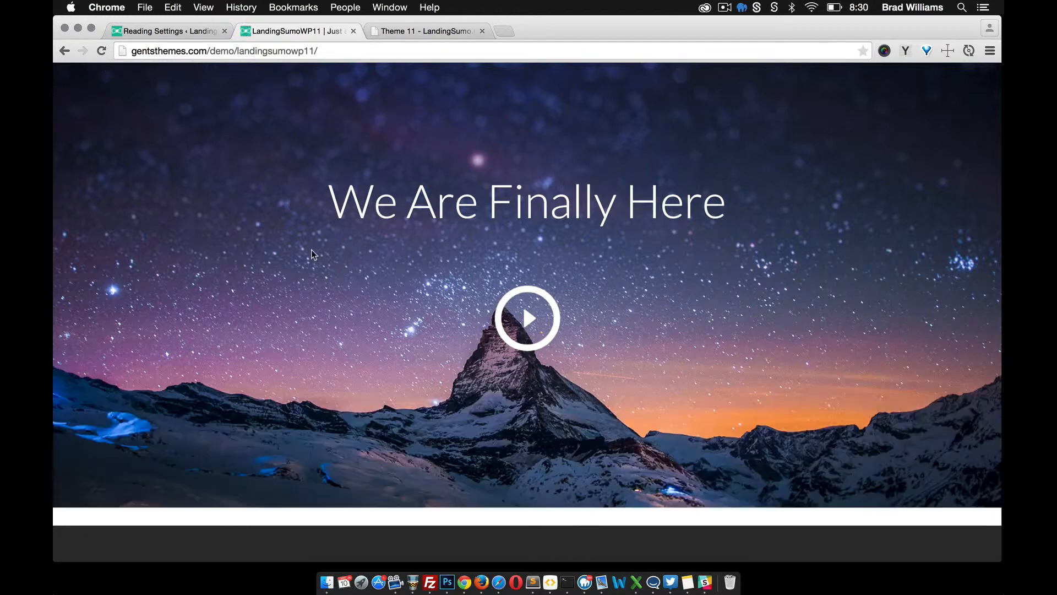
scroll(311, 249, "down", 3)
scroll(312, 249, "up", 3)
scroll(491, 319, "down", 3)
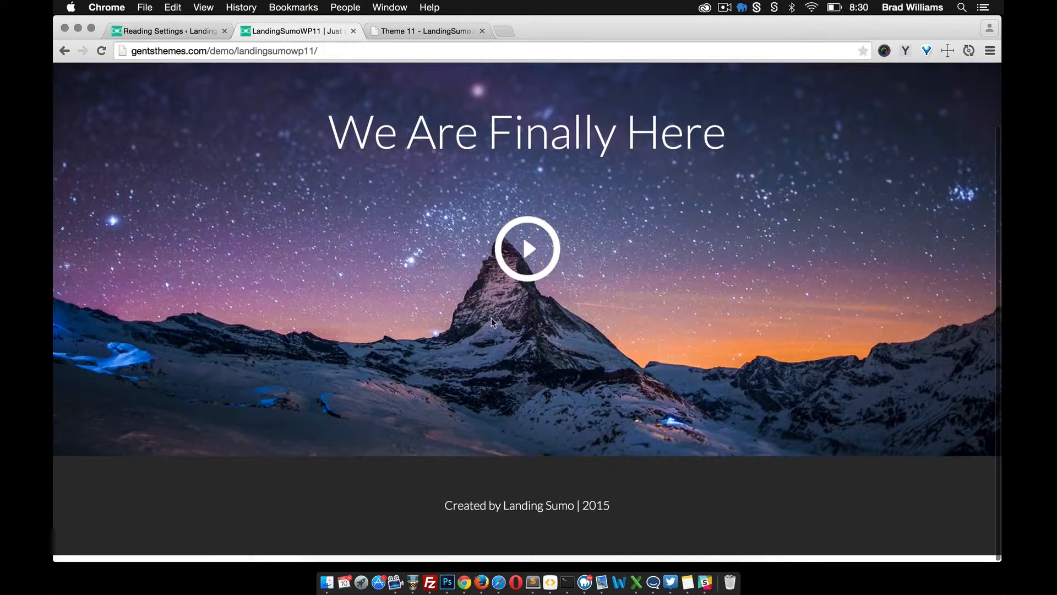
scroll(491, 318, "up", 2)
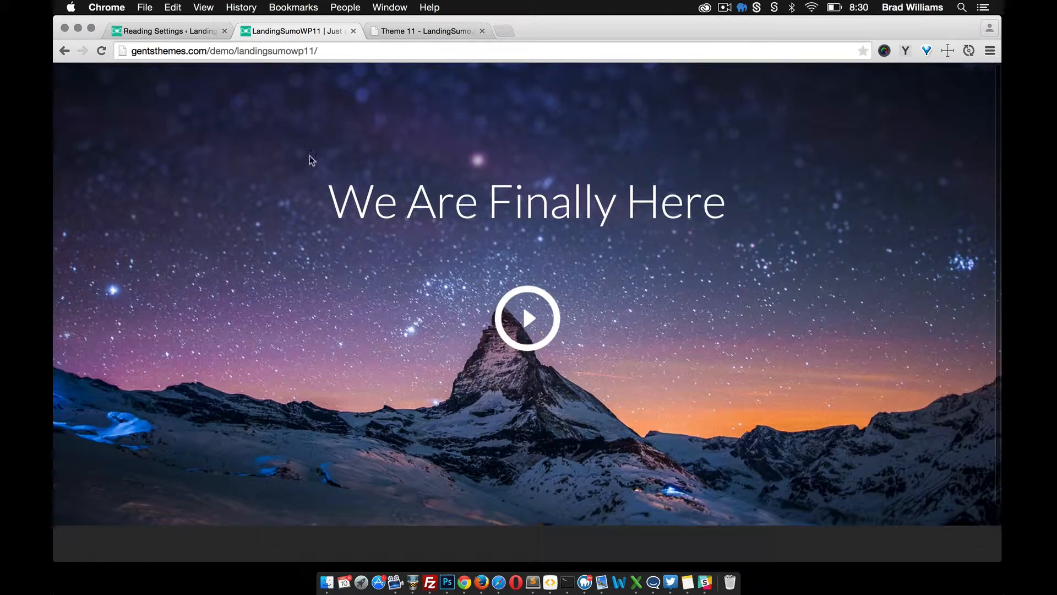
scroll(376, 367, "down", 2)
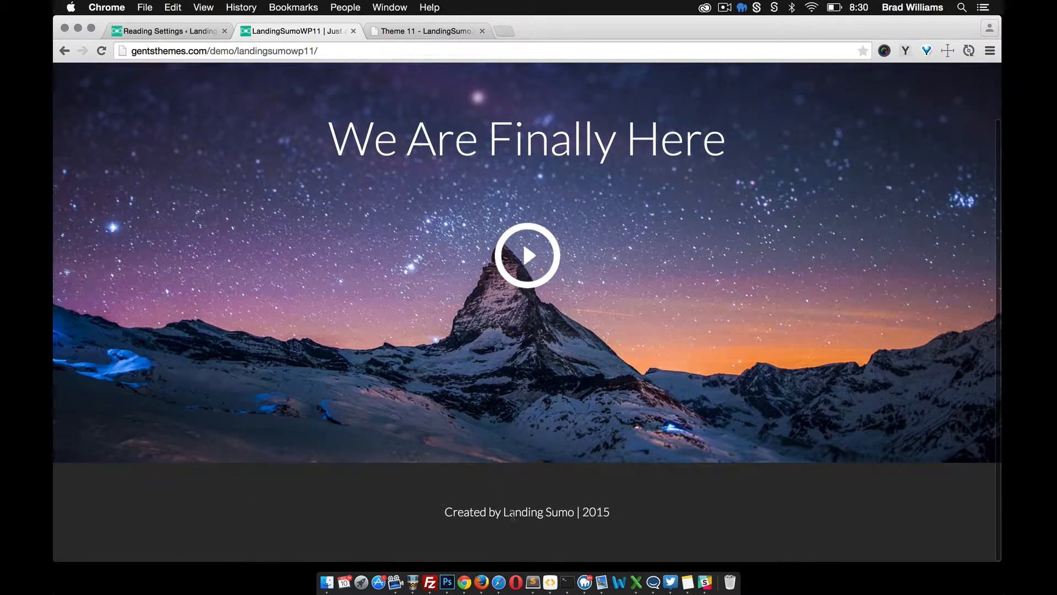
Open the theme's Layout options in the WordPress admin and decline anonymous usage tracking
left_click(168, 31)
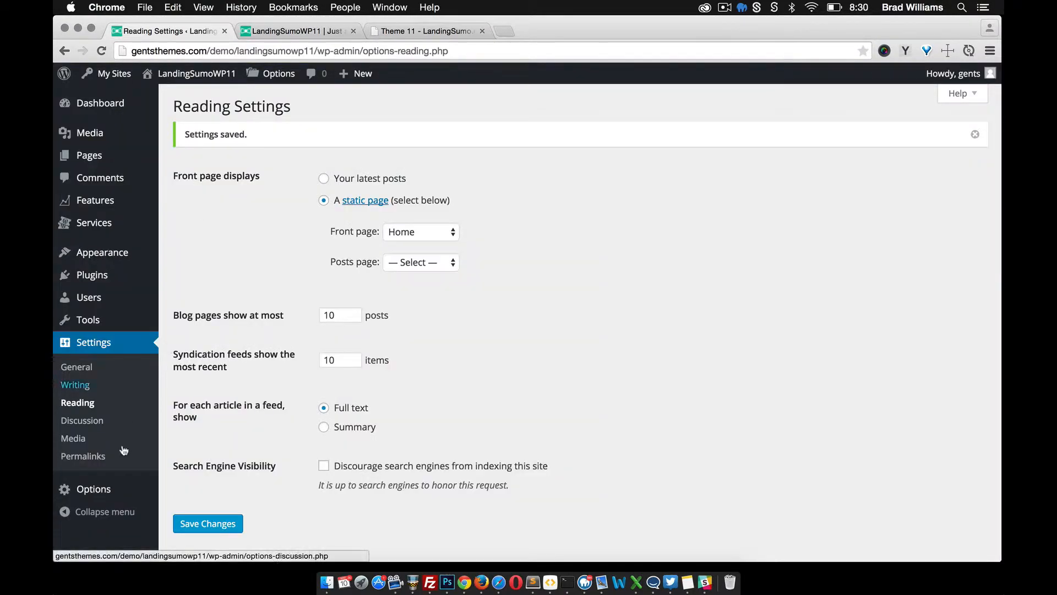
mouse_move(115, 488)
left_click(188, 473)
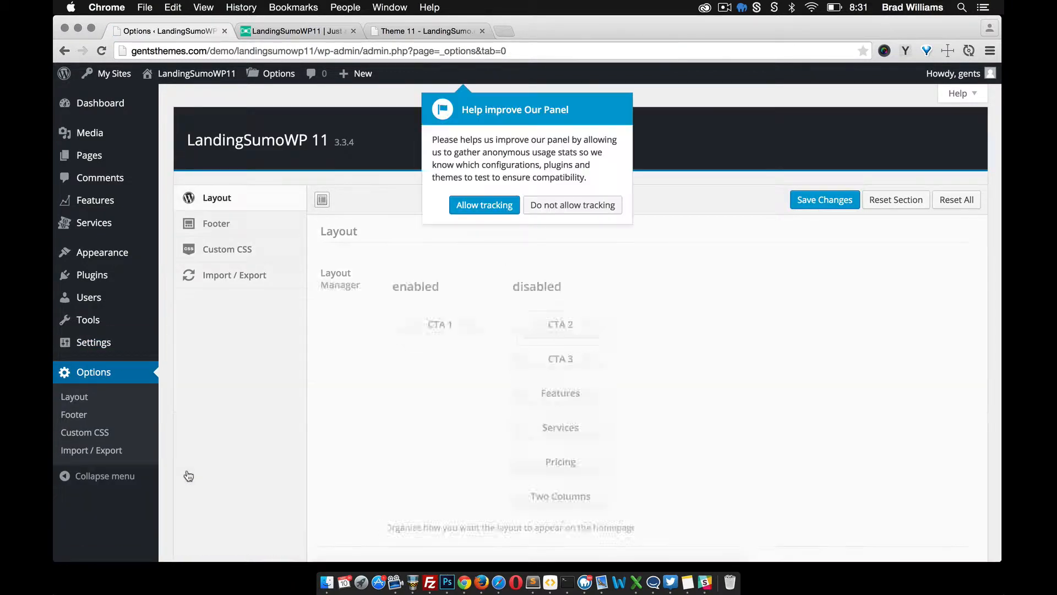
left_click(550, 209)
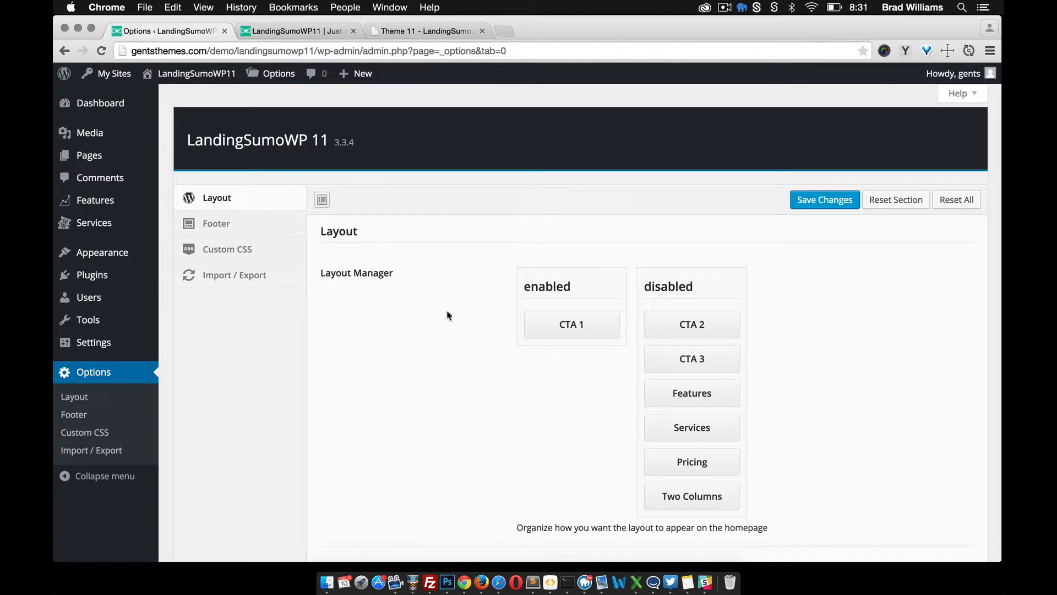
scroll(447, 316, "down", 3)
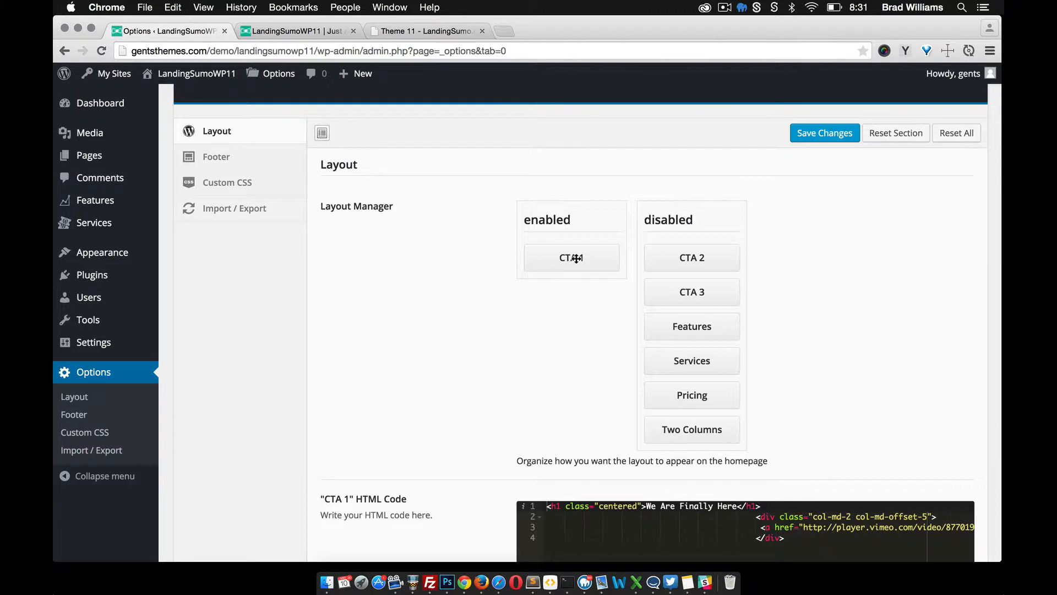
Compare the live homepage and its enabled layout sections with the section order of the Theme 11 demo page
left_click(319, 31)
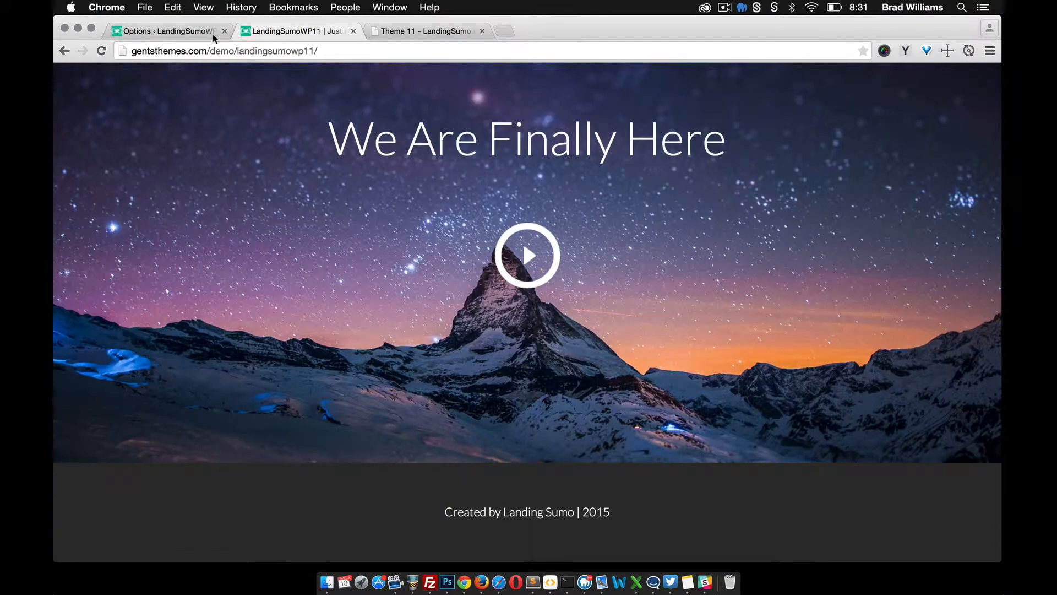
left_click(194, 31)
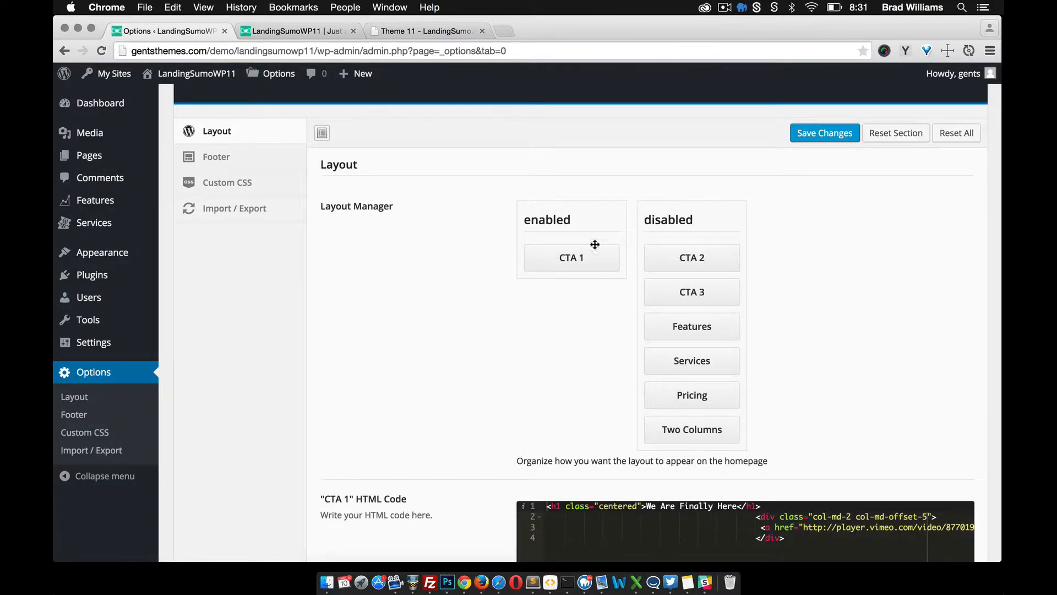
left_click(422, 28)
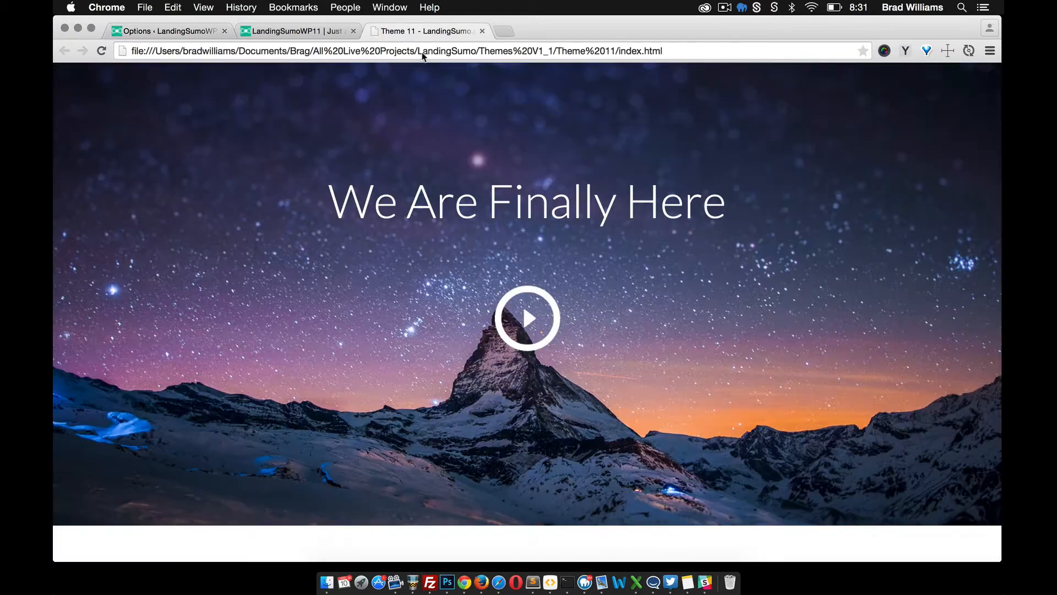
scroll(413, 193, "down", 5)
scroll(414, 193, "down", 2)
scroll(415, 193, "up", 1)
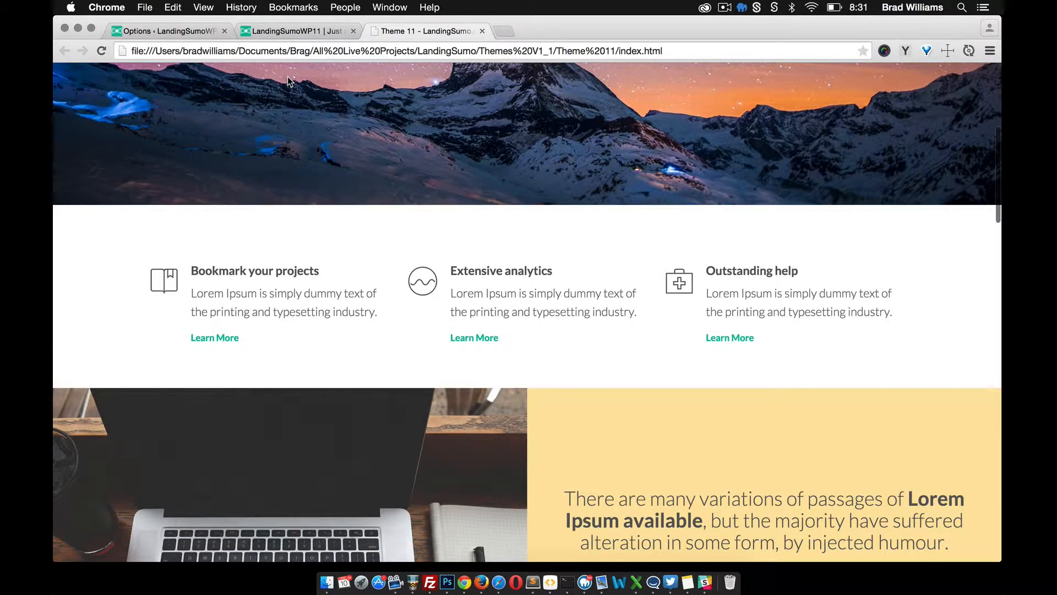
scroll(294, 141, "down", 3)
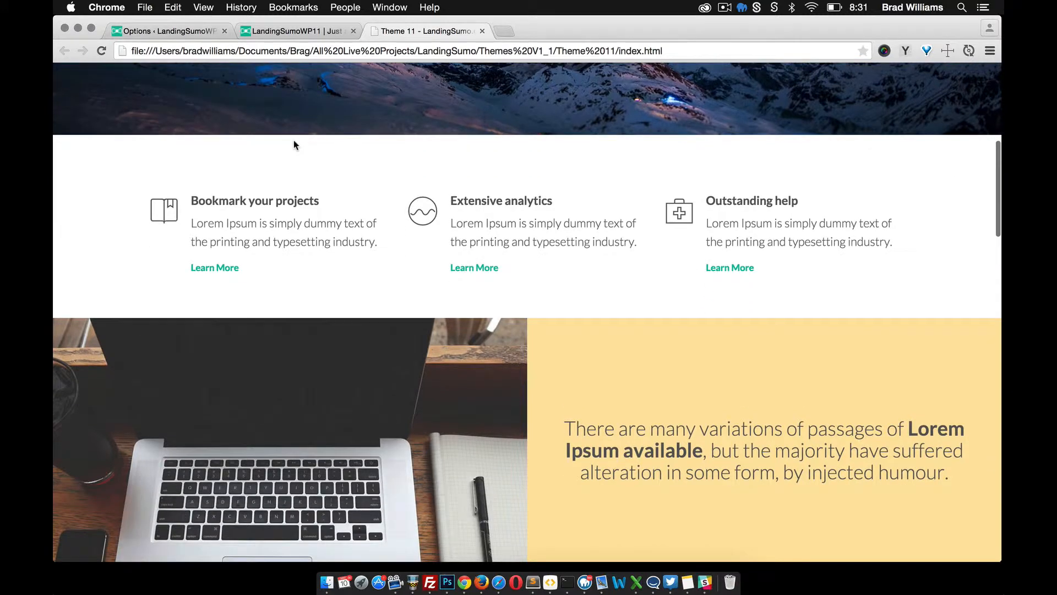
Enable the Features, CTA 2 and CTA 3 sections below CTA 1 in the Layout Manager, in that order
left_click(195, 35)
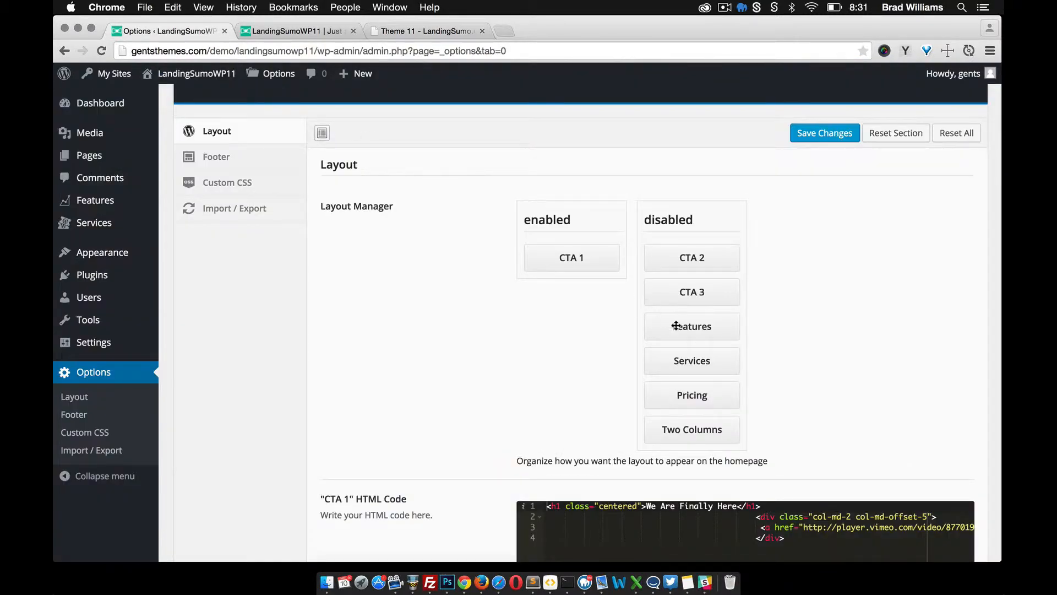
left_click_drag(673, 327, 565, 292)
scroll(640, 289, "up", 2)
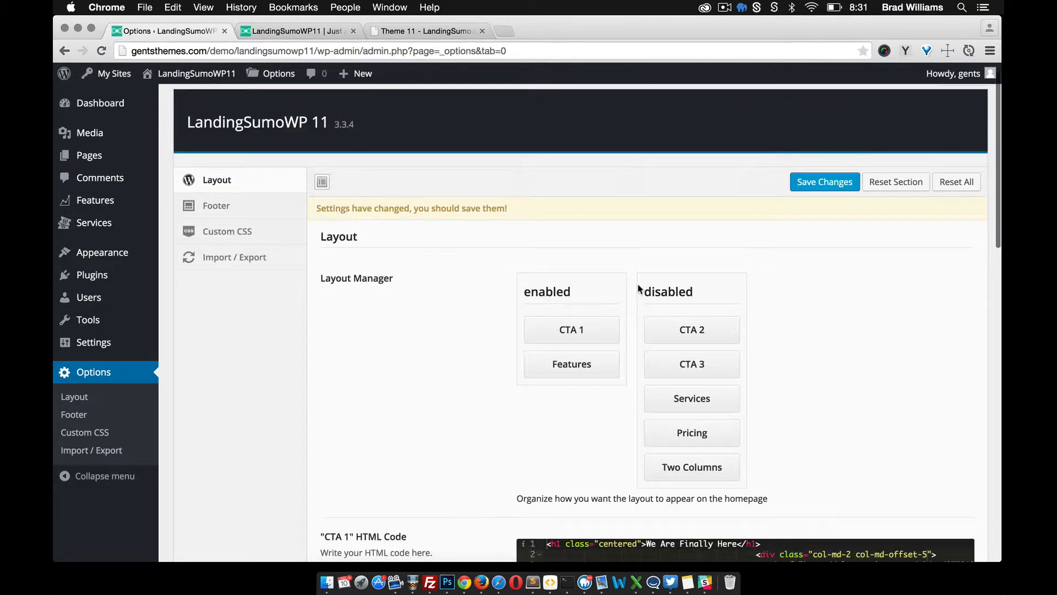
left_click_drag(681, 335, 563, 398)
scroll(512, 347, "down", 5)
left_click_drag(692, 201, 563, 307)
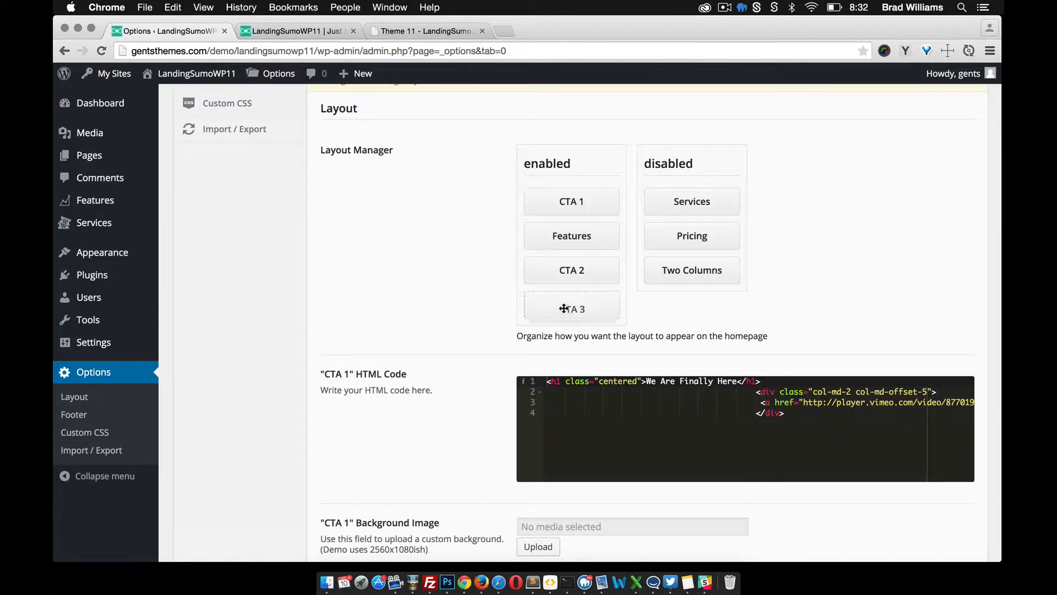
Following the Theme 11 demo page, enable the Services and Pricing sections below CTA 3 in the Layout Manager
left_click(409, 31)
scroll(435, 213, "down", 4)
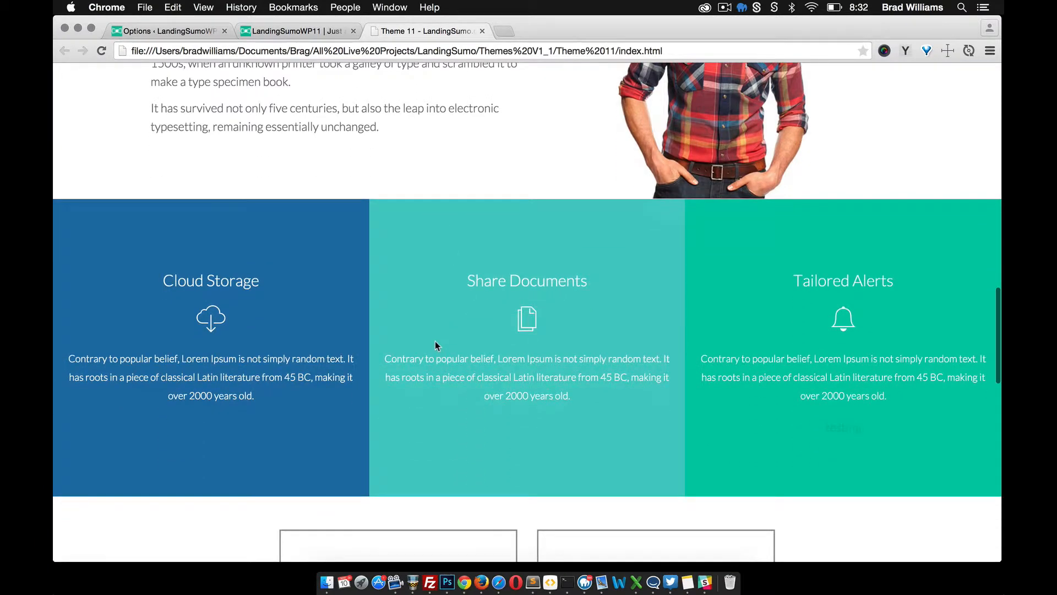
left_click(165, 31)
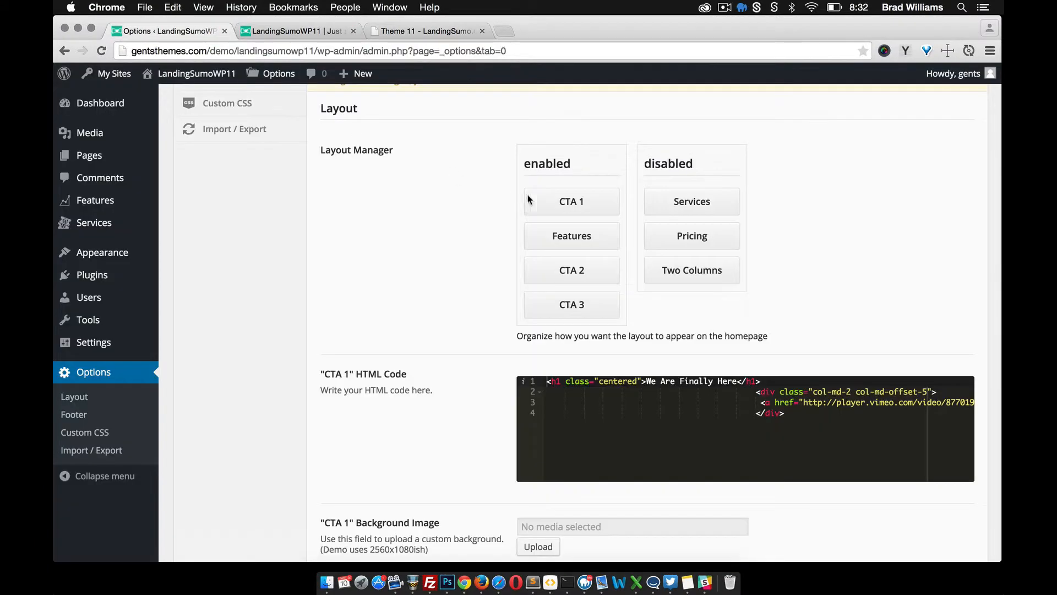
left_click_drag(695, 208, 573, 345)
left_click(415, 32)
scroll(482, 234, "down", 8)
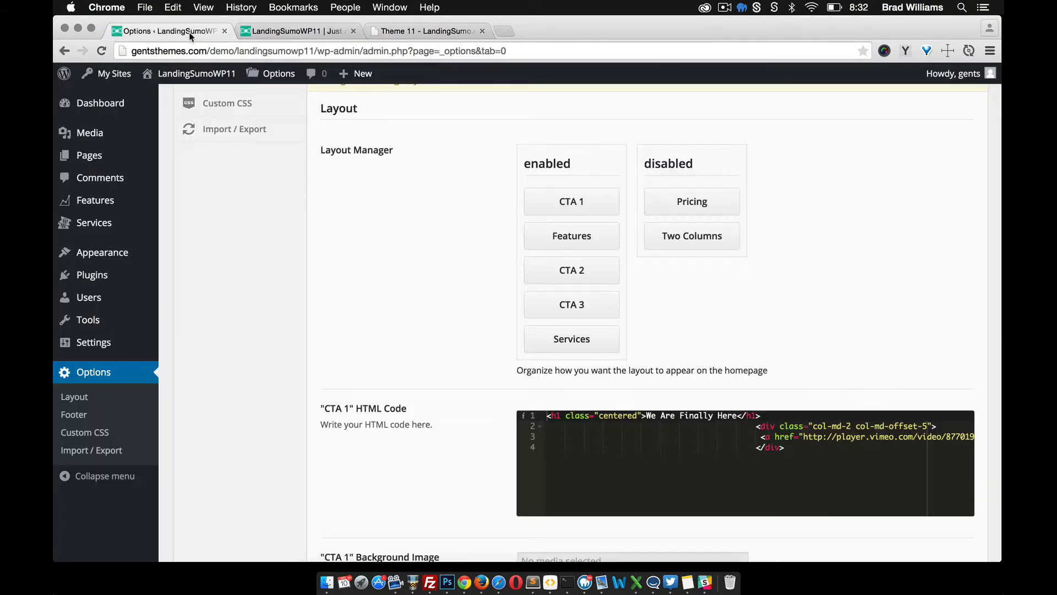
left_click(165, 31)
left_click_drag(681, 205, 562, 378)
Following the Theme 11 demo page, enable Two Columns between CTA 2 and Services, move CTA 3 below Pricing, and save the layout
left_click(402, 31)
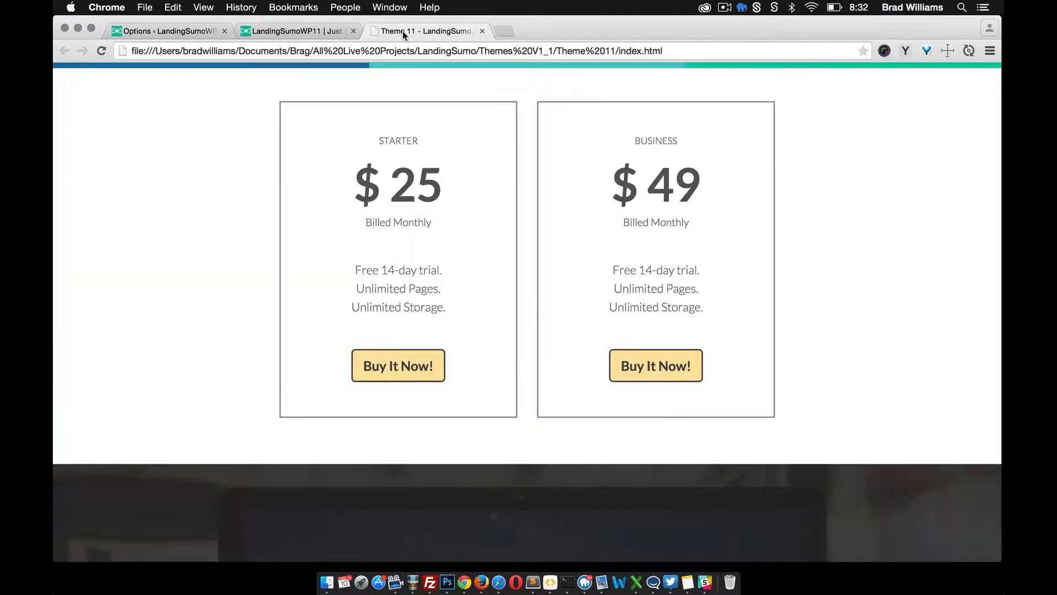
scroll(441, 243, "down", 6)
scroll(449, 270, "up", 15)
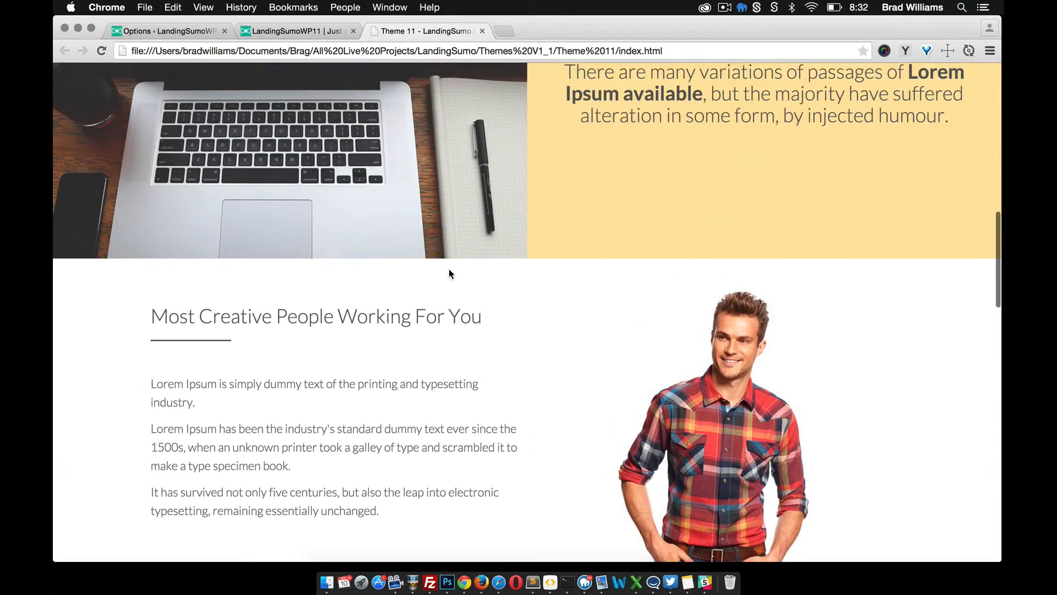
scroll(449, 276, "down", 2)
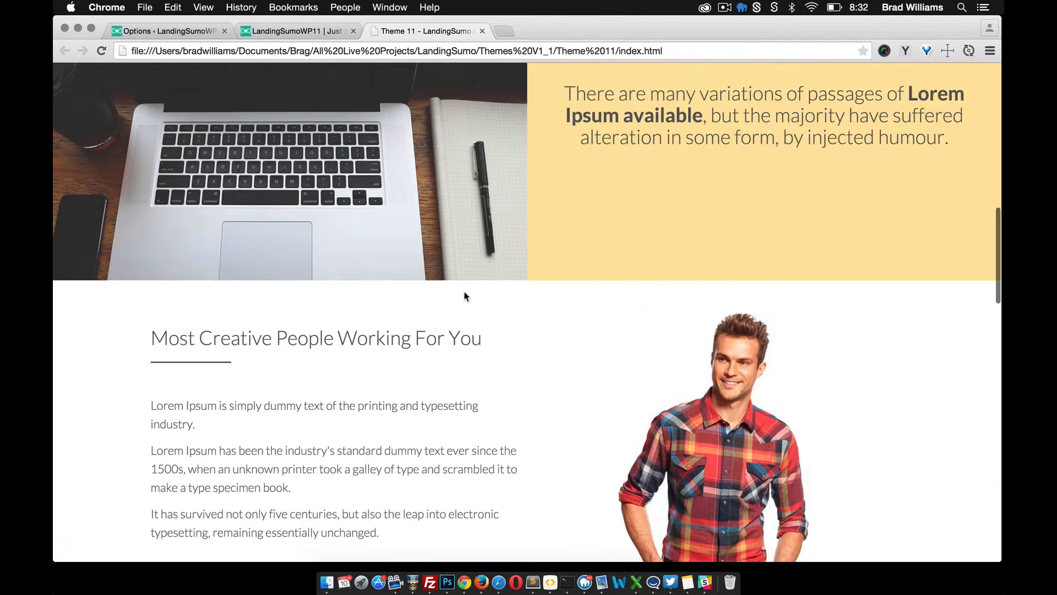
scroll(464, 296, "down", 12)
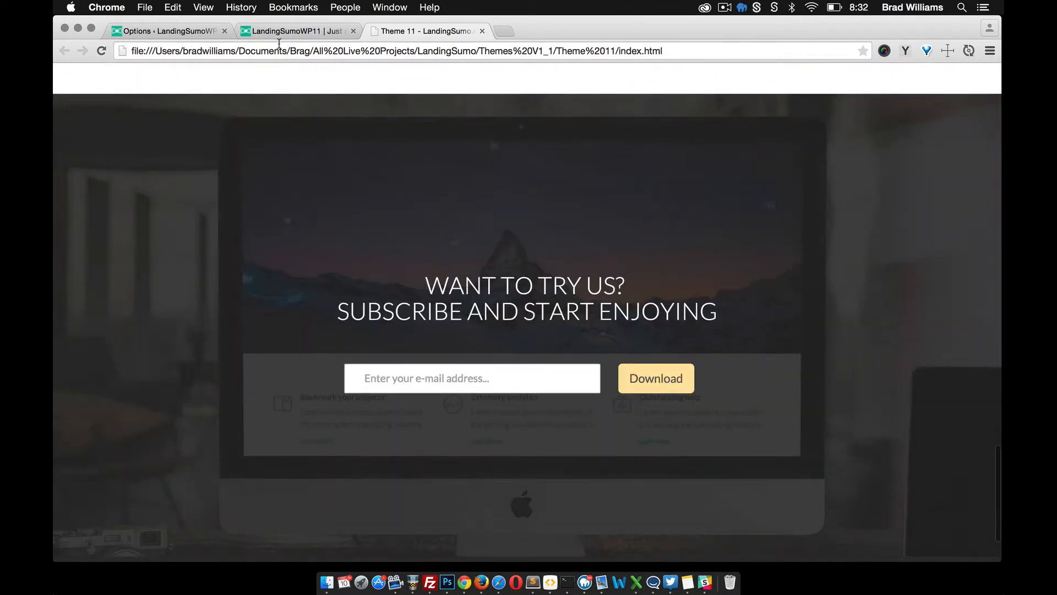
left_click(172, 32)
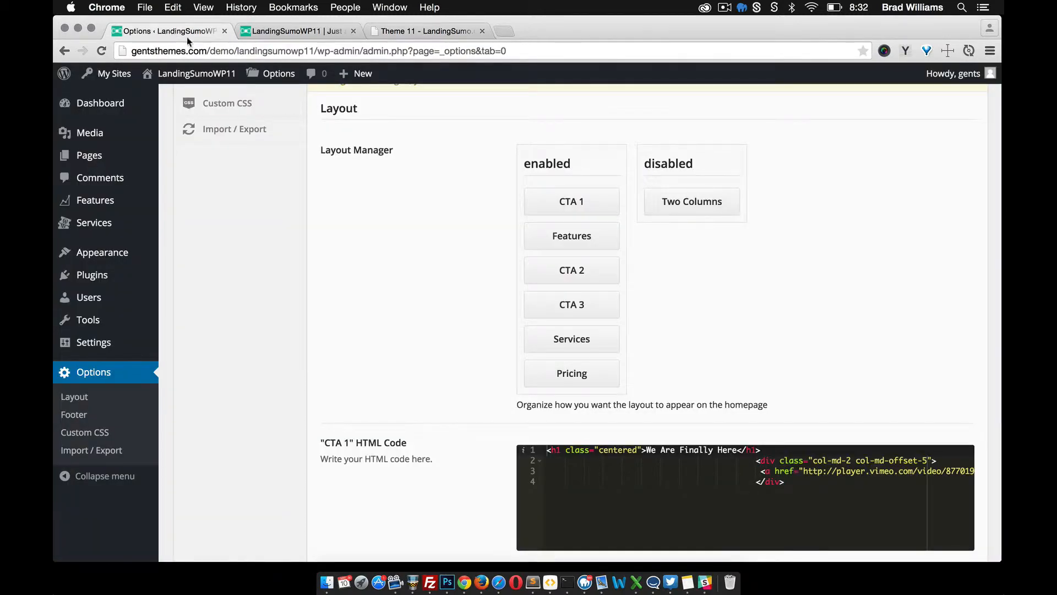
left_click_drag(692, 203, 571, 408)
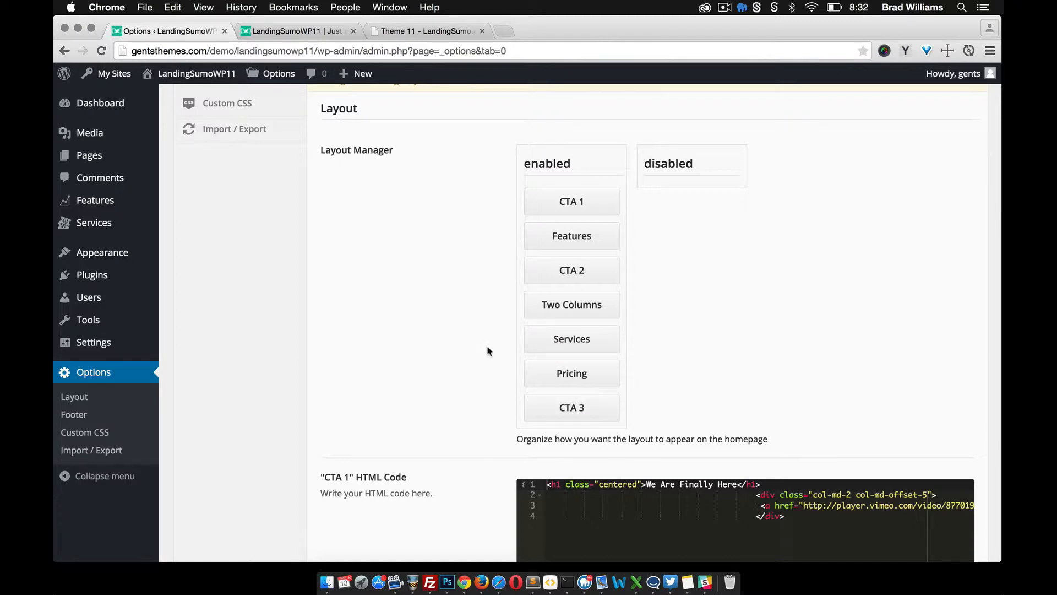
scroll(427, 421, "down", 15)
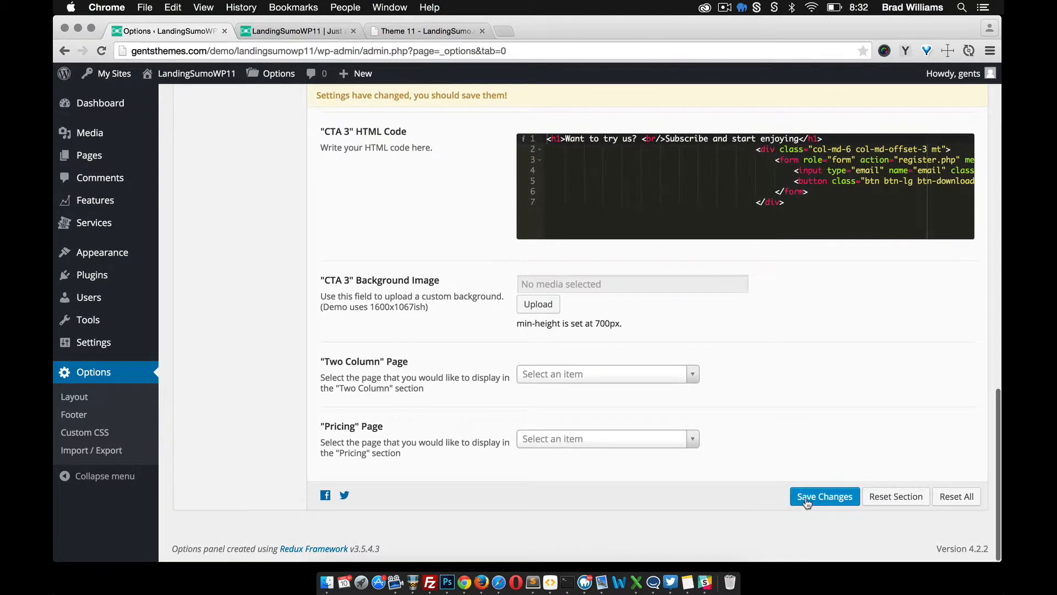
left_click(807, 498)
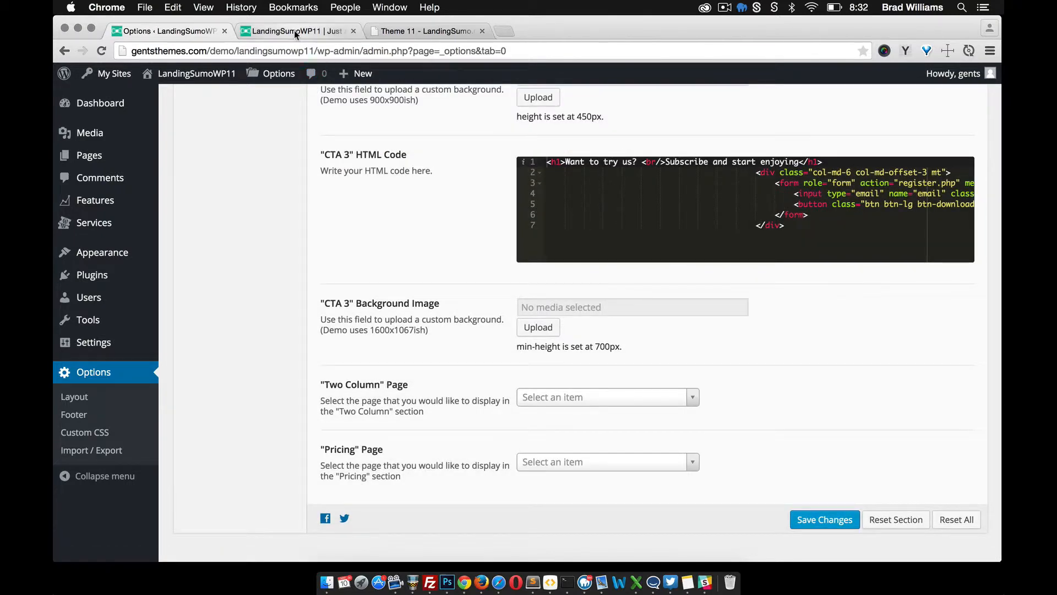
Reload the live homepage and review its sections from the hero down to the footer
left_click(296, 33)
left_click(102, 51)
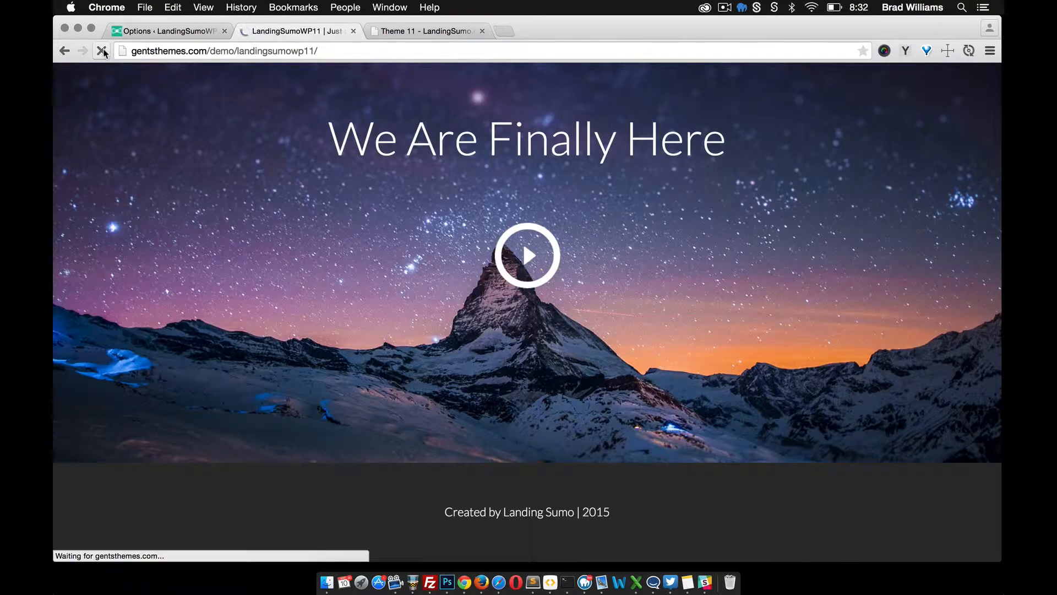
scroll(390, 240, "down", 15)
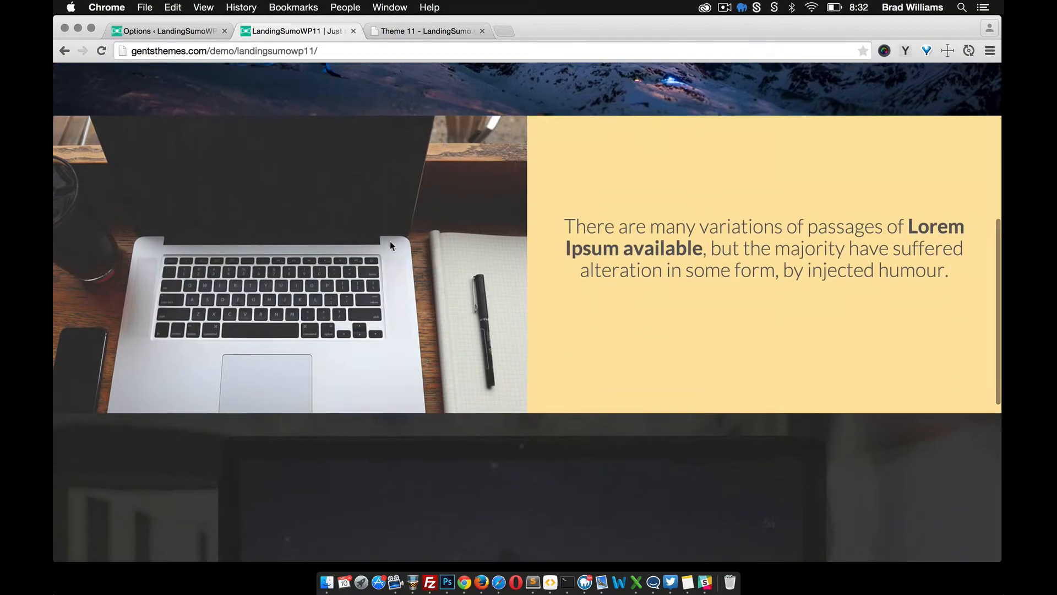
scroll(390, 240, "up", 15)
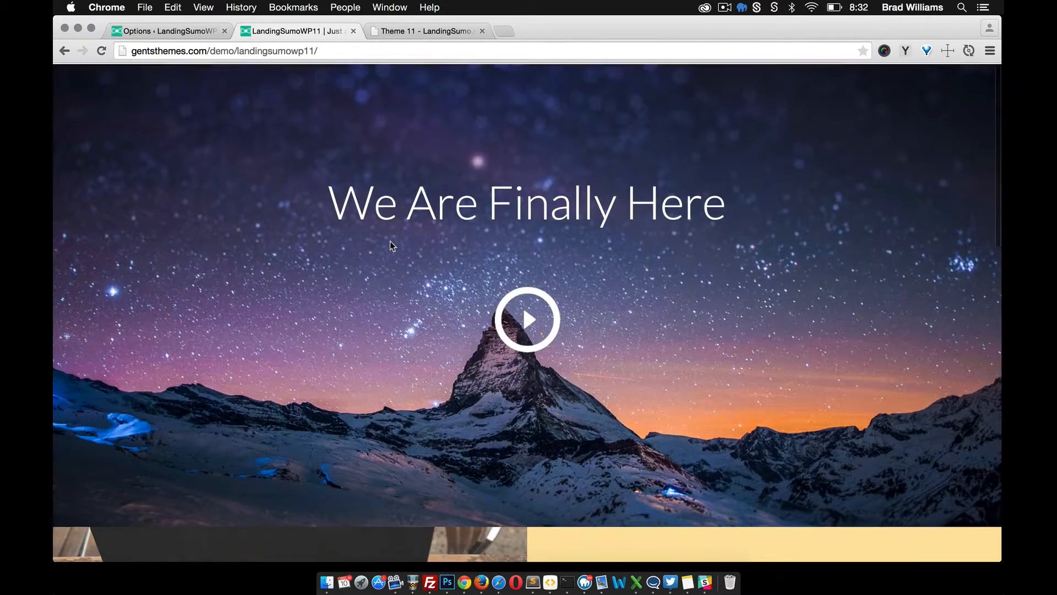
scroll(432, 283, "down", 8)
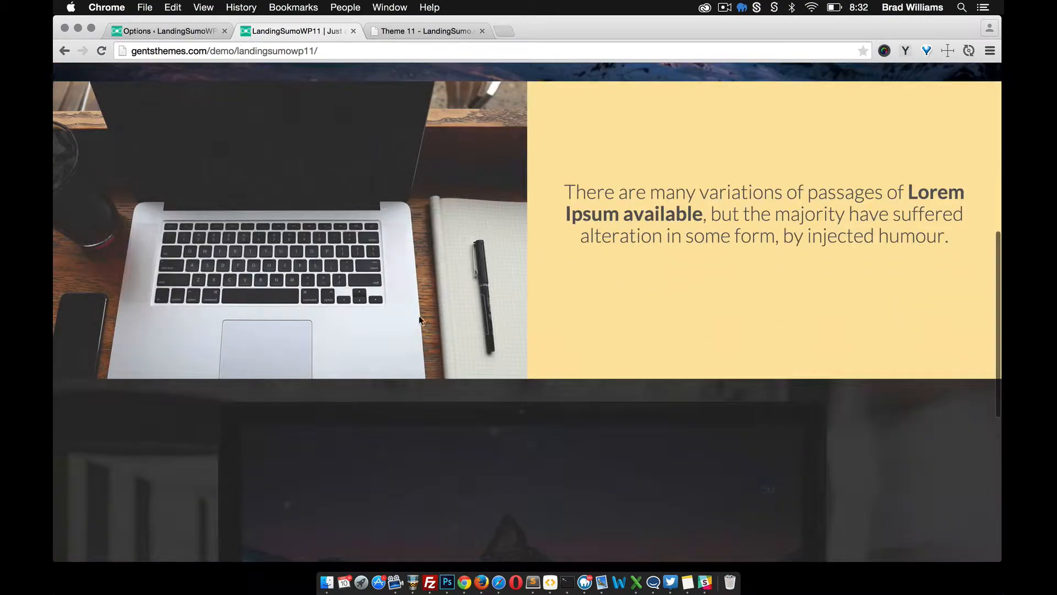
scroll(512, 264, "down", 5)
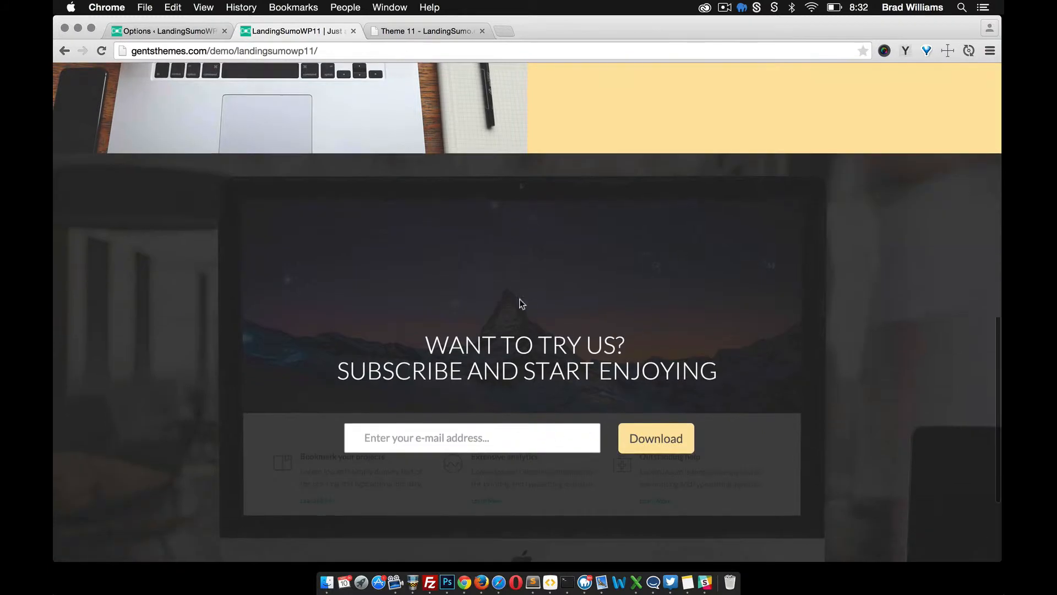
scroll(495, 283, "up", 3)
scroll(528, 320, "down", 3)
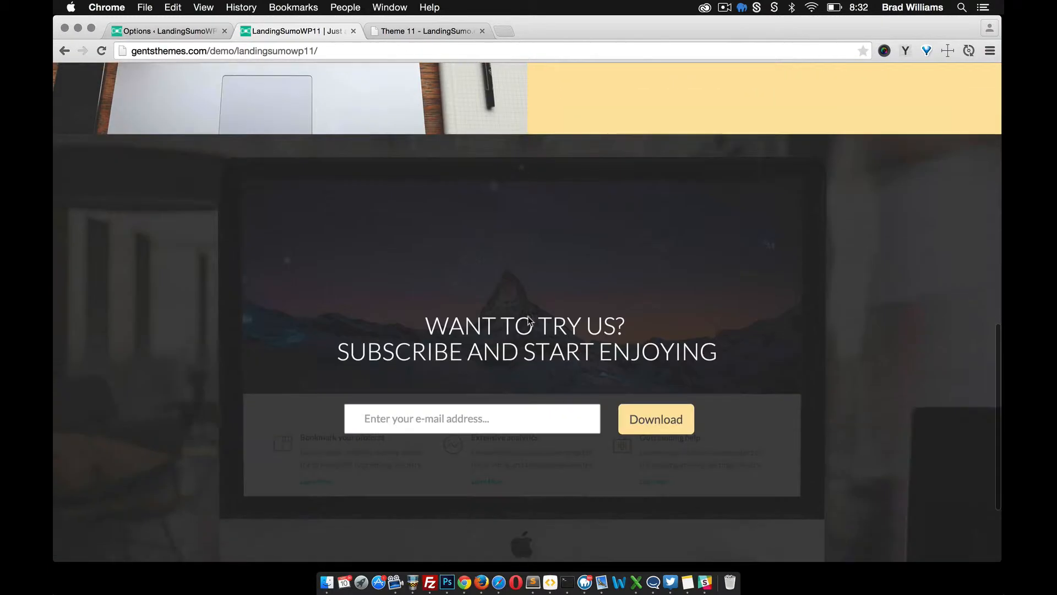
scroll(604, 371, "down", 3)
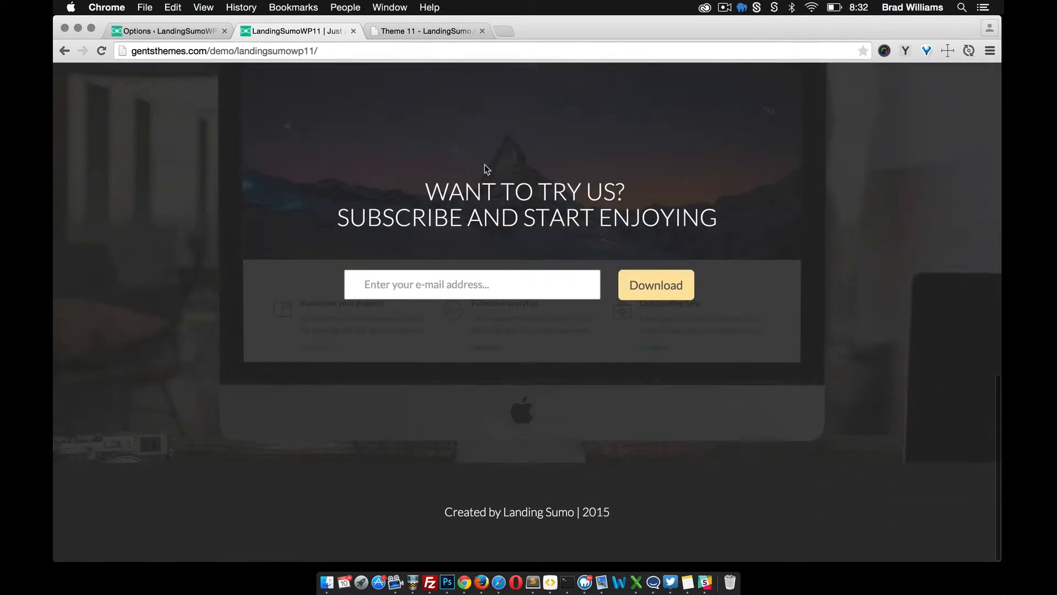
scroll(485, 168, "up", 15)
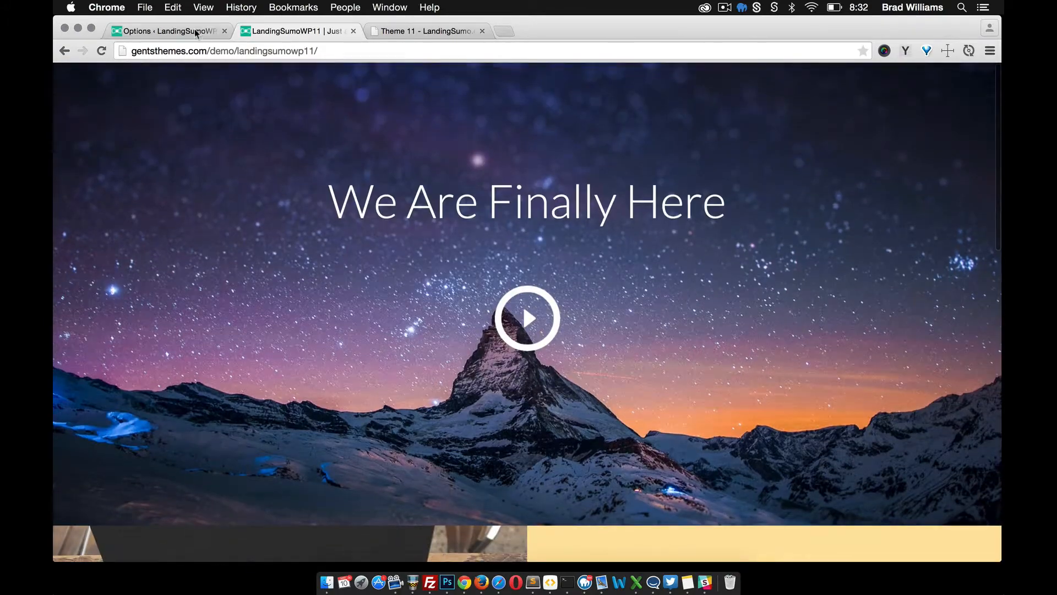
Compare the hero on the demo page and live homepage with the CTA 1 HTML code in the Layout options
left_click(418, 32)
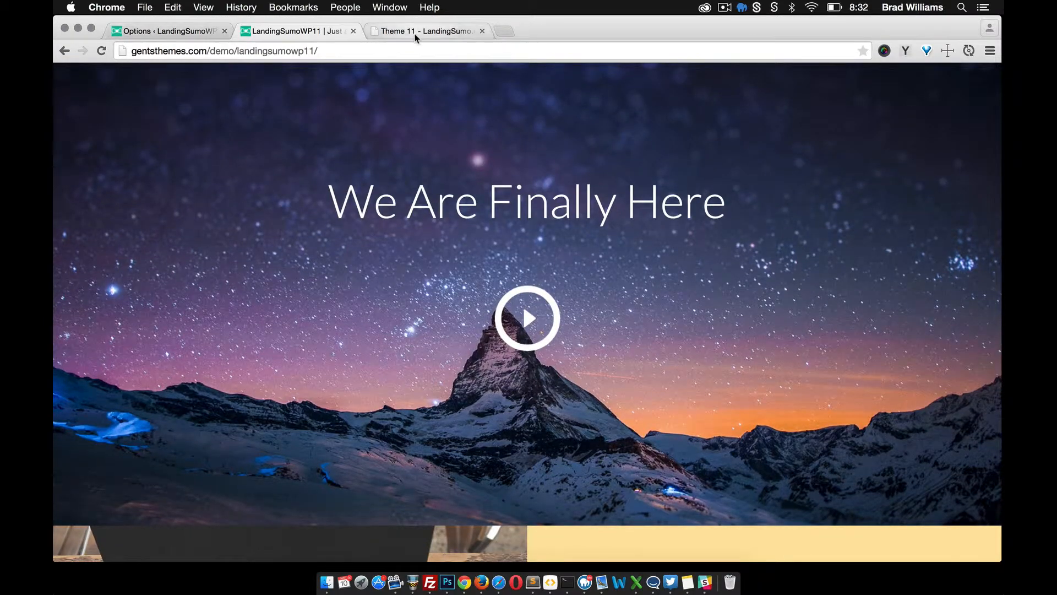
scroll(465, 215, "up", 5)
scroll(465, 214, "up", 10)
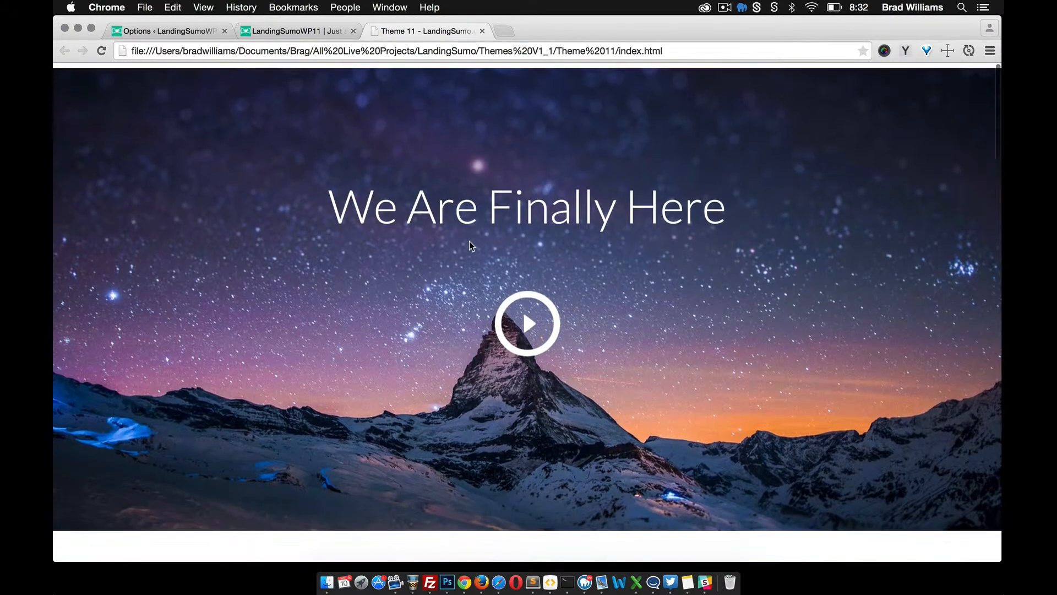
left_click(171, 31)
scroll(303, 149, "up", 10)
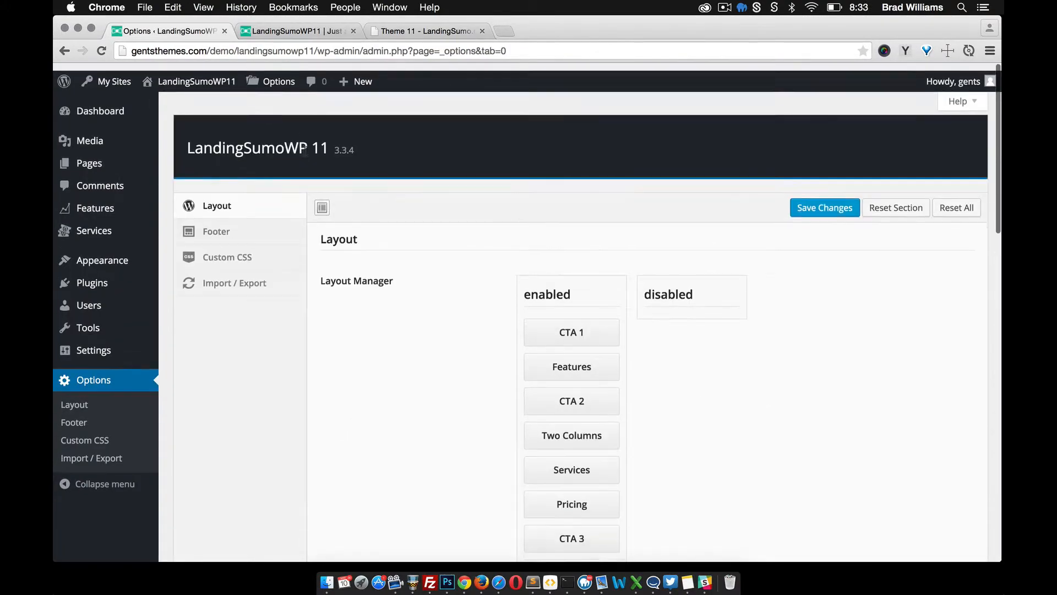
scroll(429, 329, "down", 5)
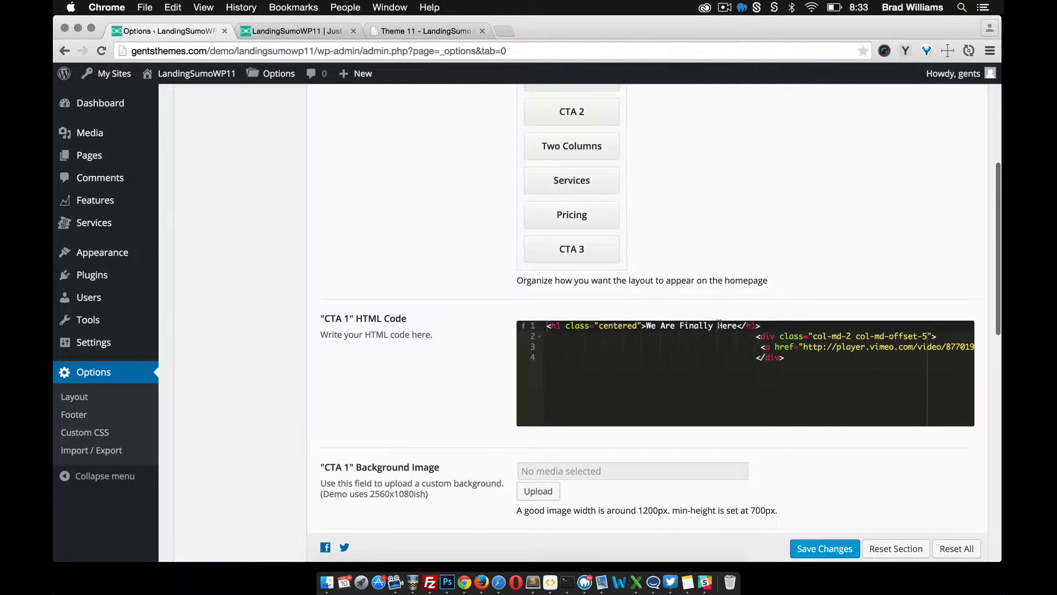
left_click(302, 32)
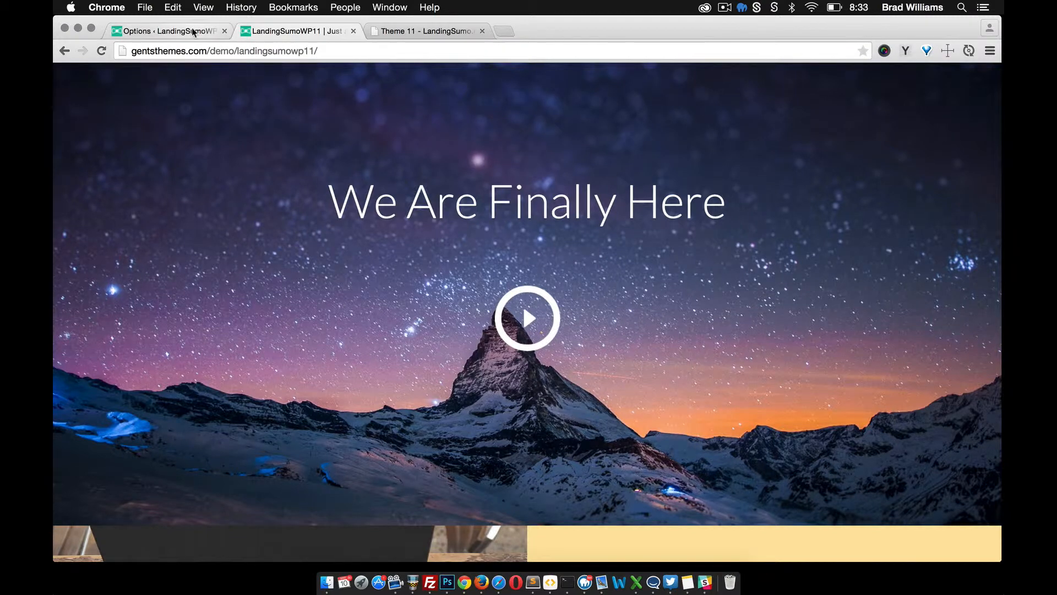
left_click(171, 31)
scroll(788, 382, "right", 5)
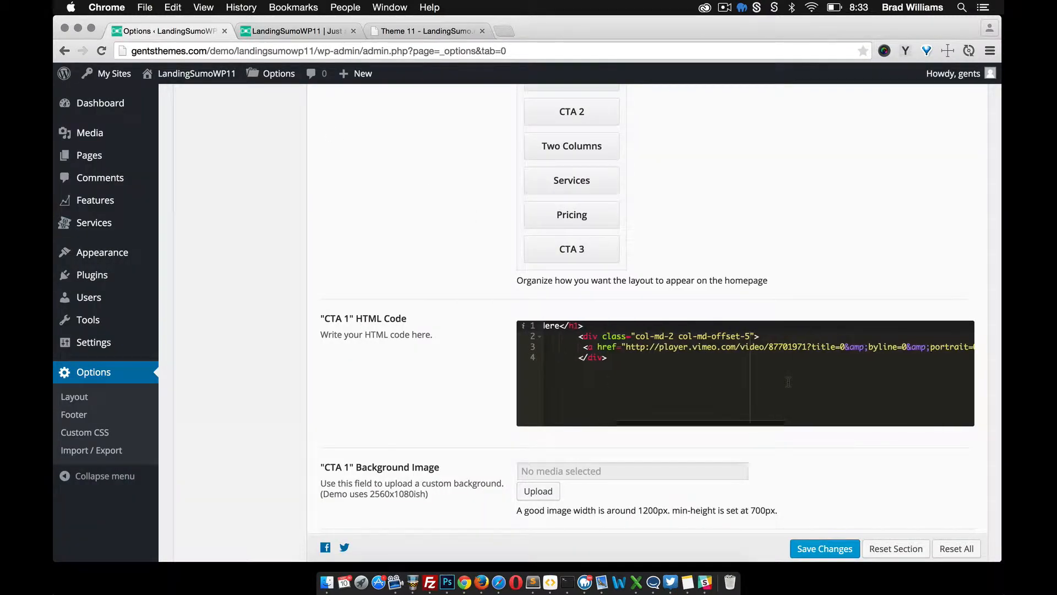
Play the hero video on the live homepage and close its popup
left_click(301, 34)
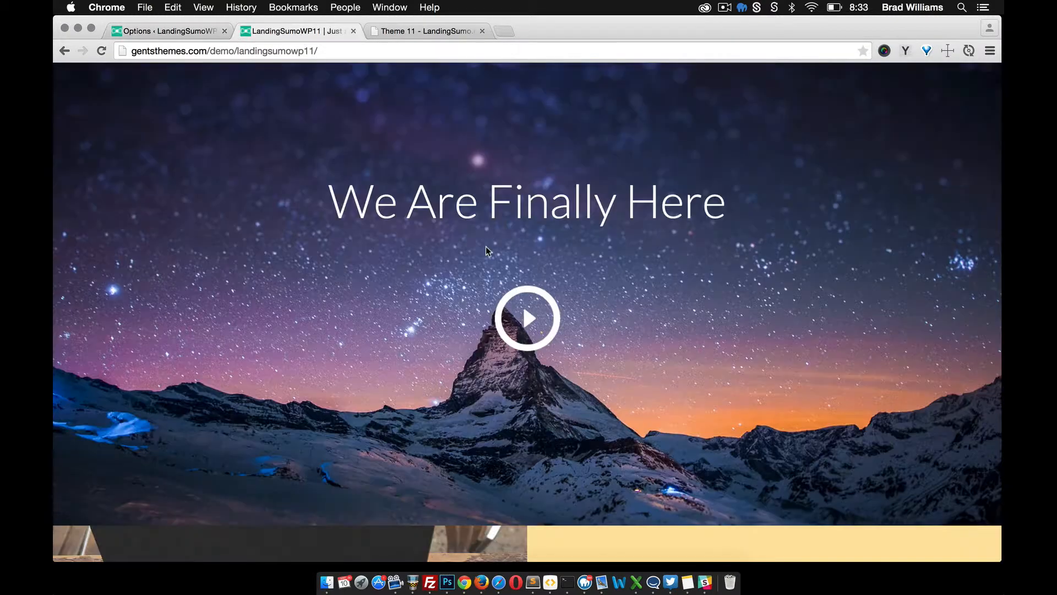
left_click(527, 309)
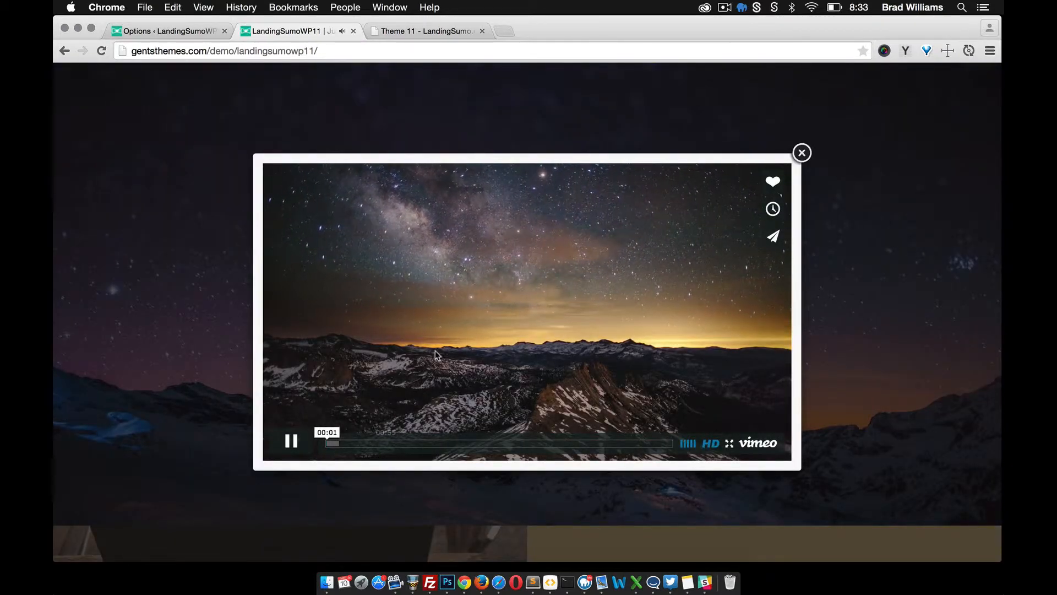
left_click(801, 153)
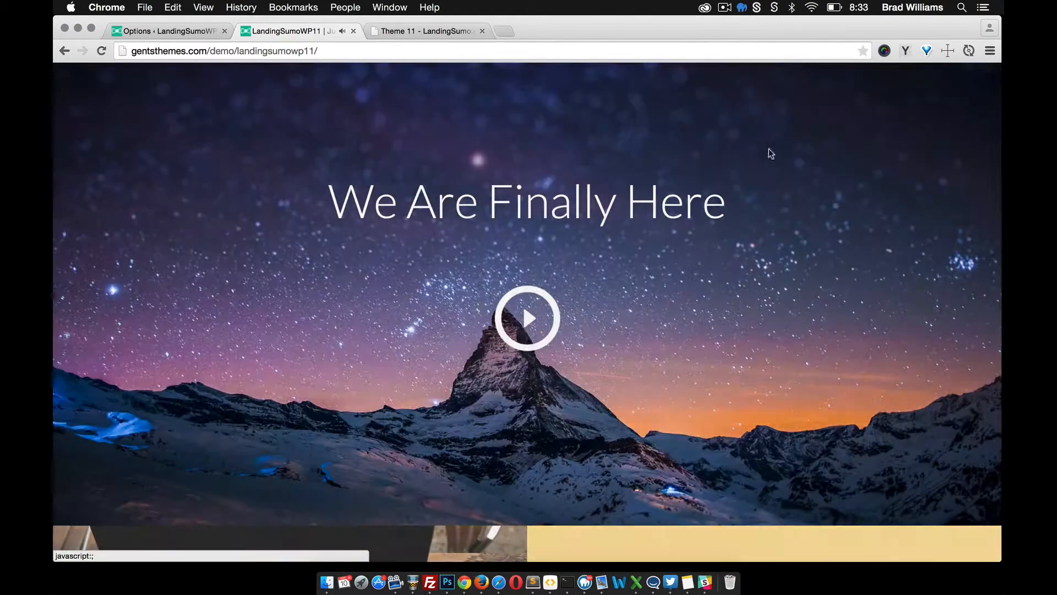
Examine the full Vimeo link and its parameters in the CTA 1 HTML code of the Layout options
left_click(187, 34)
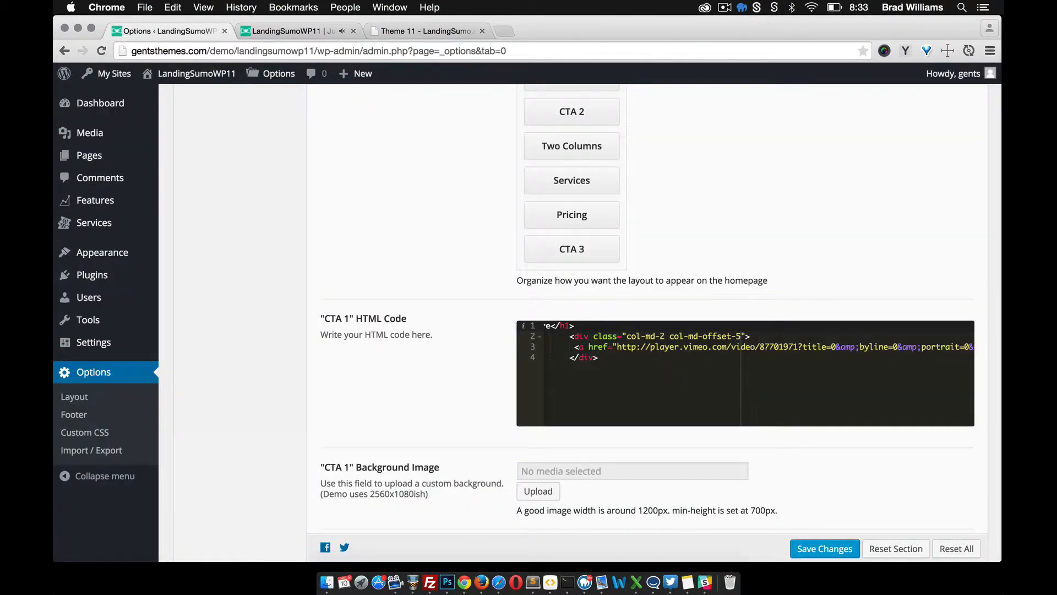
scroll(741, 346, "right", 10)
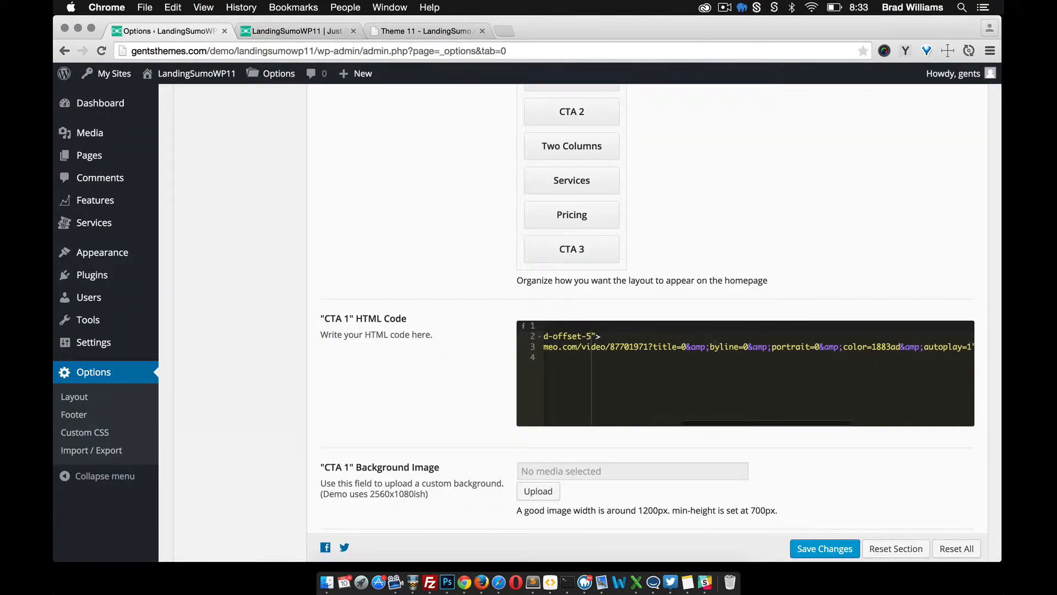
scroll(714, 346, "right", 5)
scroll(714, 346, "left", 10)
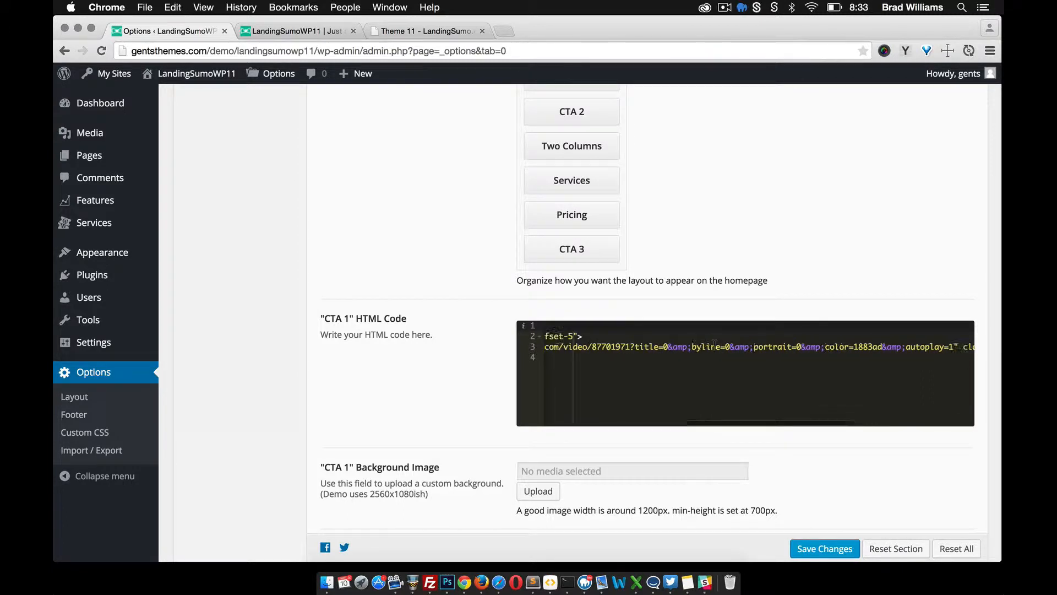
scroll(714, 345, "right", 6)
scroll(715, 345, "left", 12)
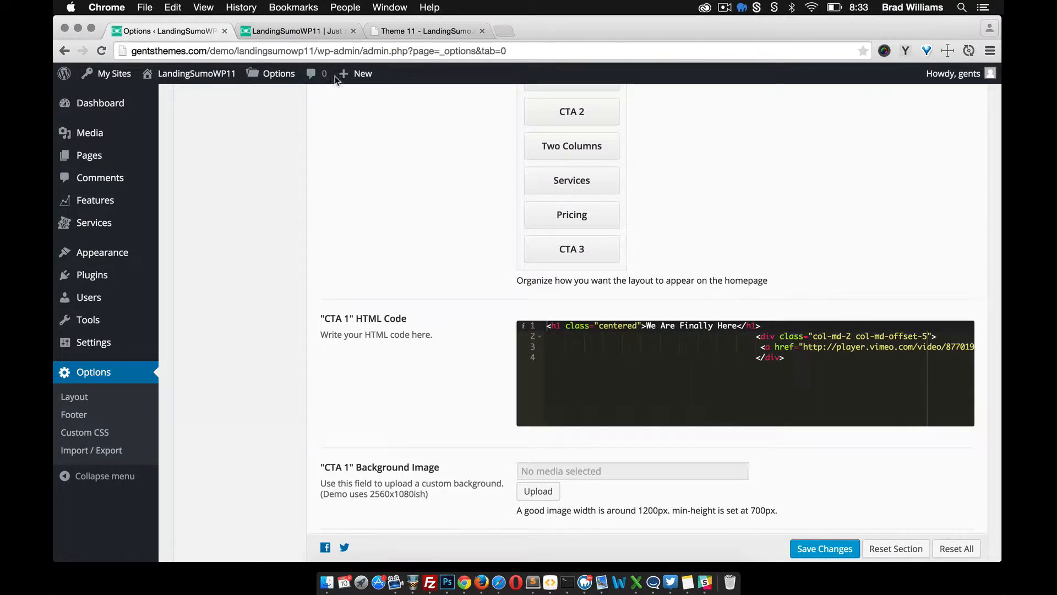
Check the CTA 1 background image setting in the Layout options against the hero on the live homepage
scroll(372, 116, "up", 5)
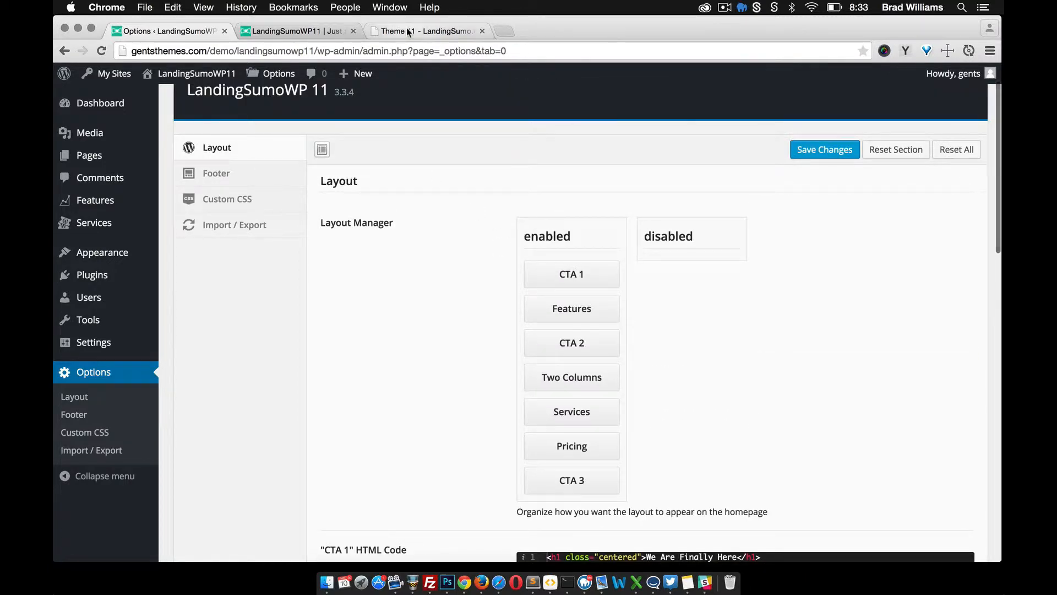
left_click(406, 30)
left_click(292, 31)
left_click(188, 32)
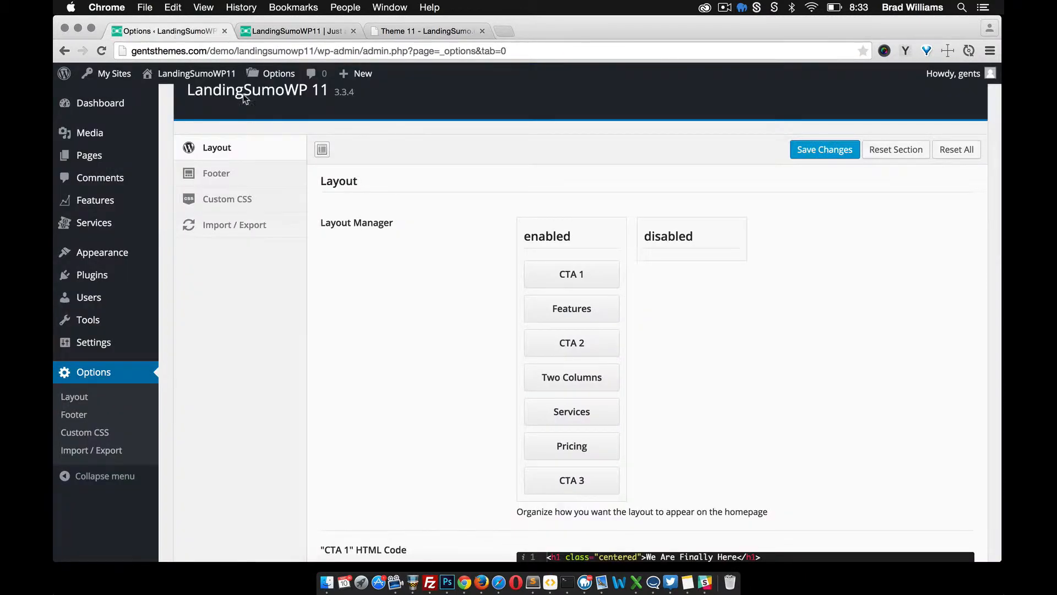
scroll(452, 259, "down", 5)
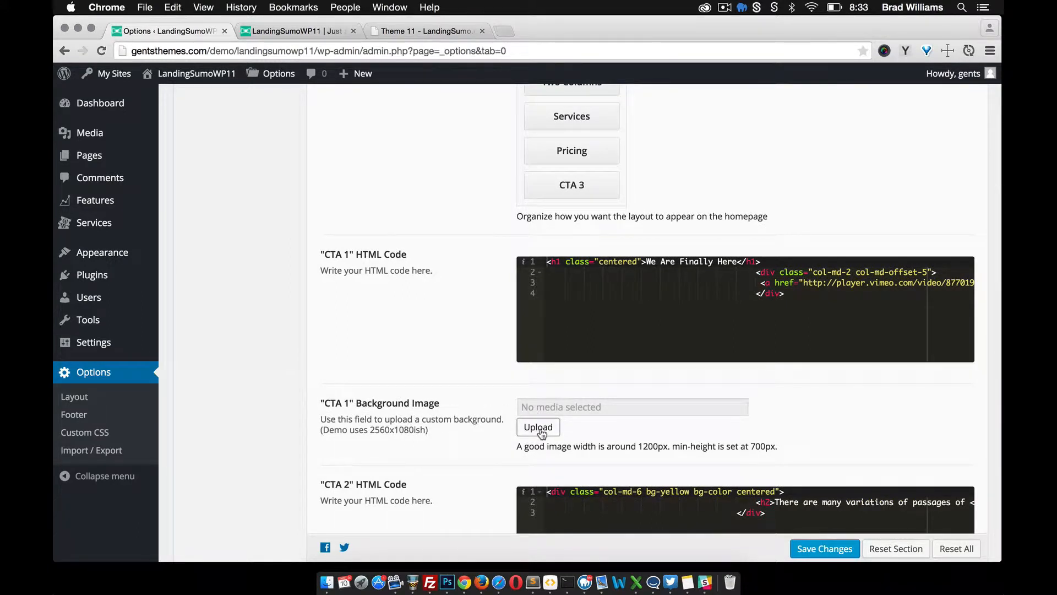
left_click(297, 30)
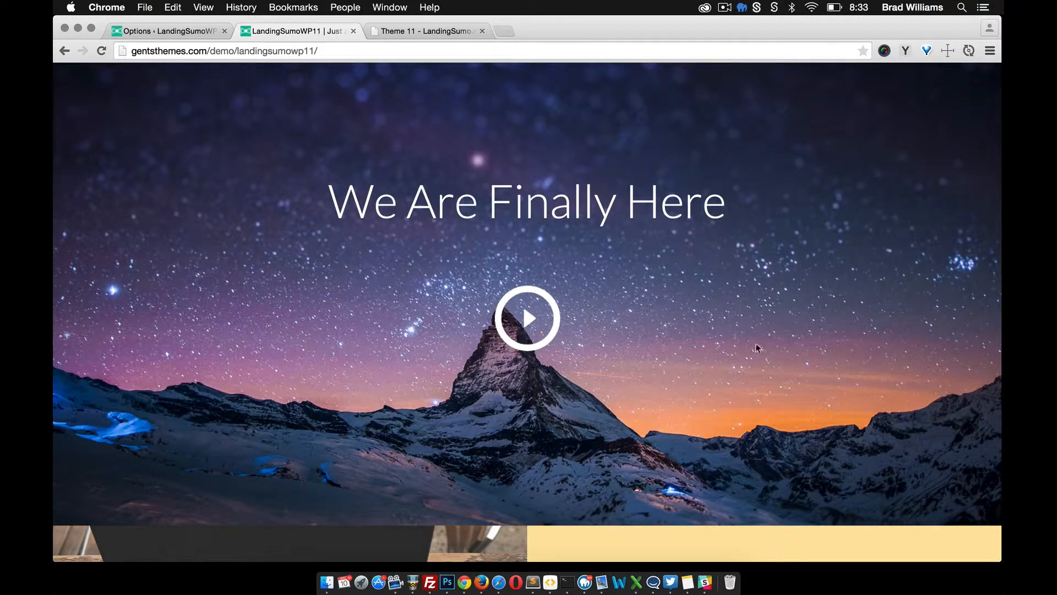
left_click(171, 30)
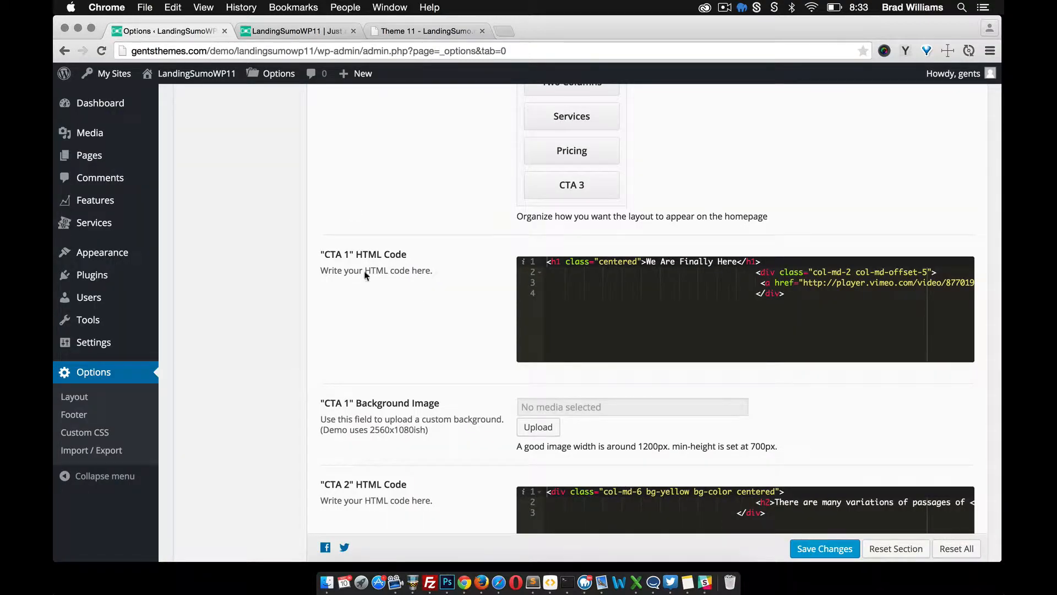
Check the features section on the Theme 11 demo page against the section order in the Layout Manager
left_click(408, 34)
scroll(491, 261, "down", 5)
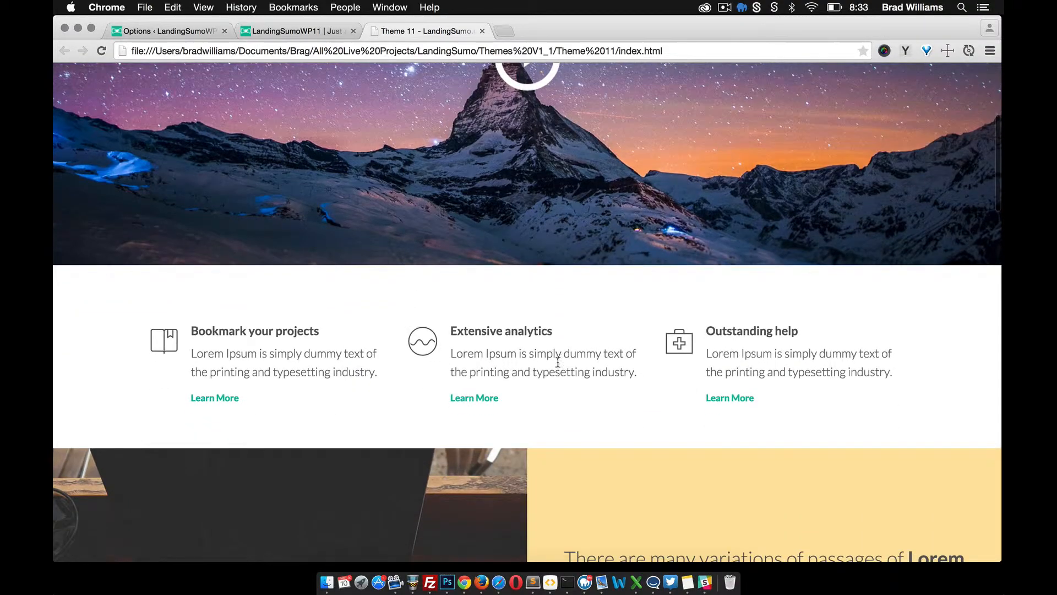
left_click(179, 33)
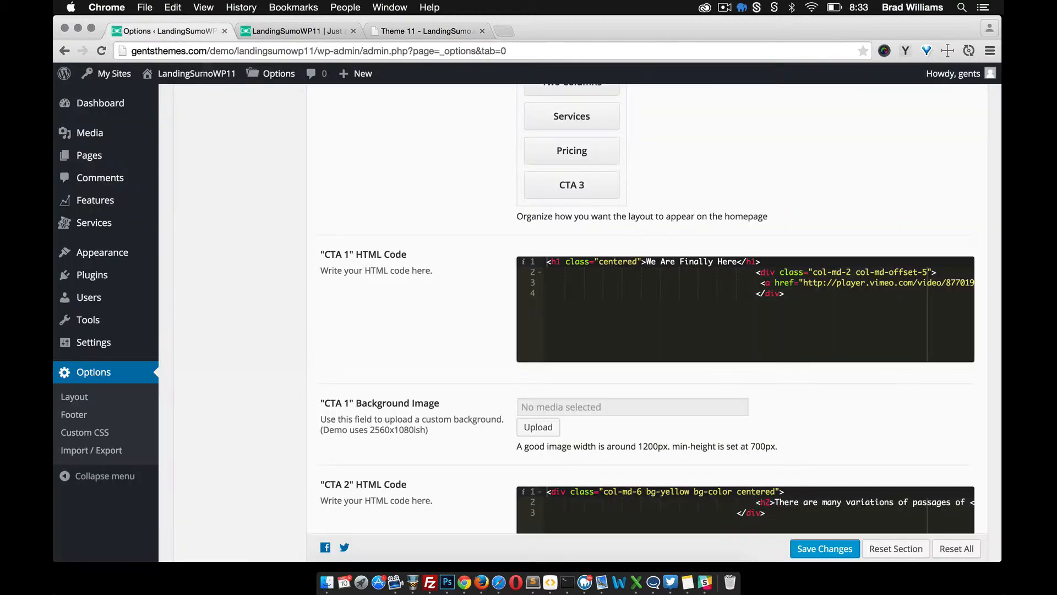
scroll(385, 205, "up", 5)
scroll(495, 209, "up", 1)
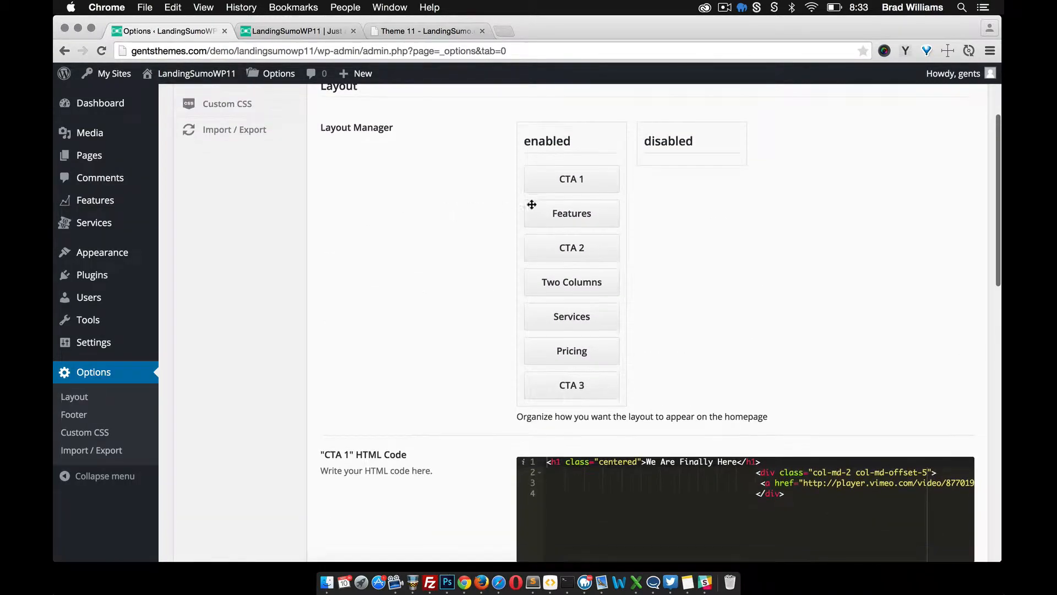
Create a new feature titled "Feature 1" and fill its body with one placeholder lorem ipsum paragraph
mouse_move(93, 204)
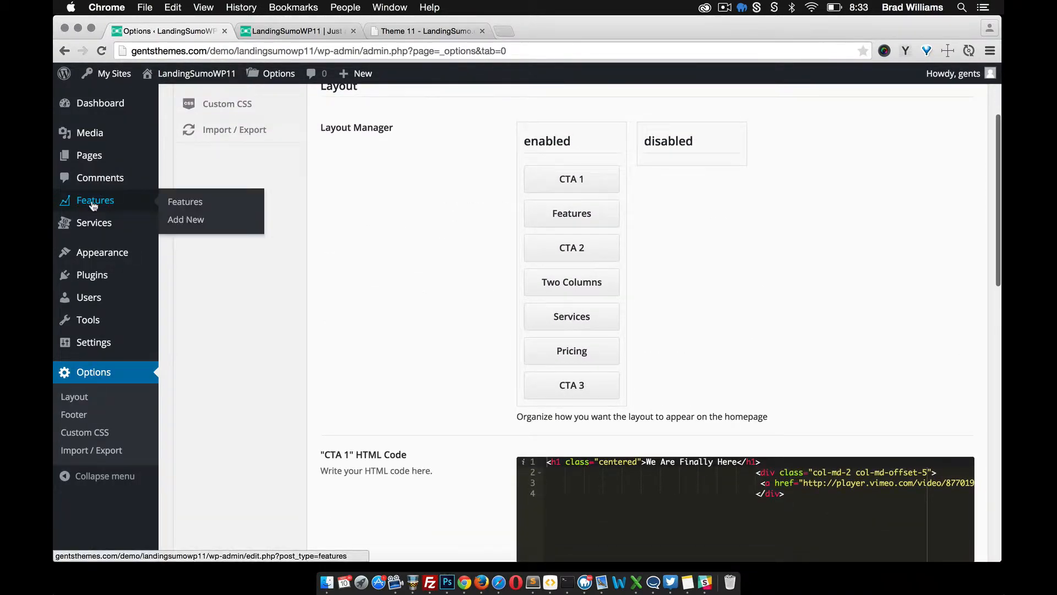
left_click(187, 220)
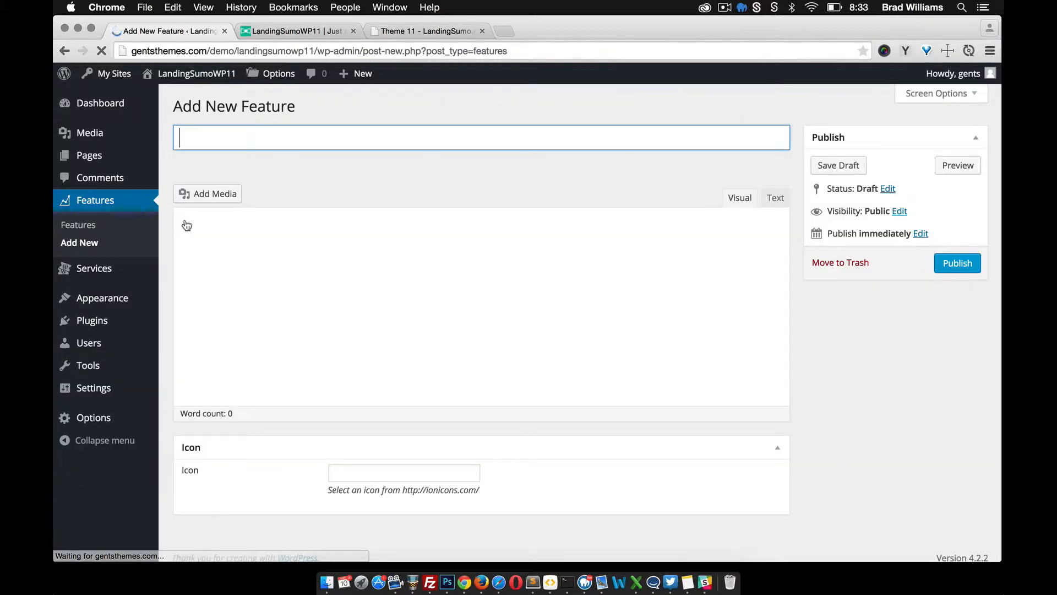
type("Feature 1")
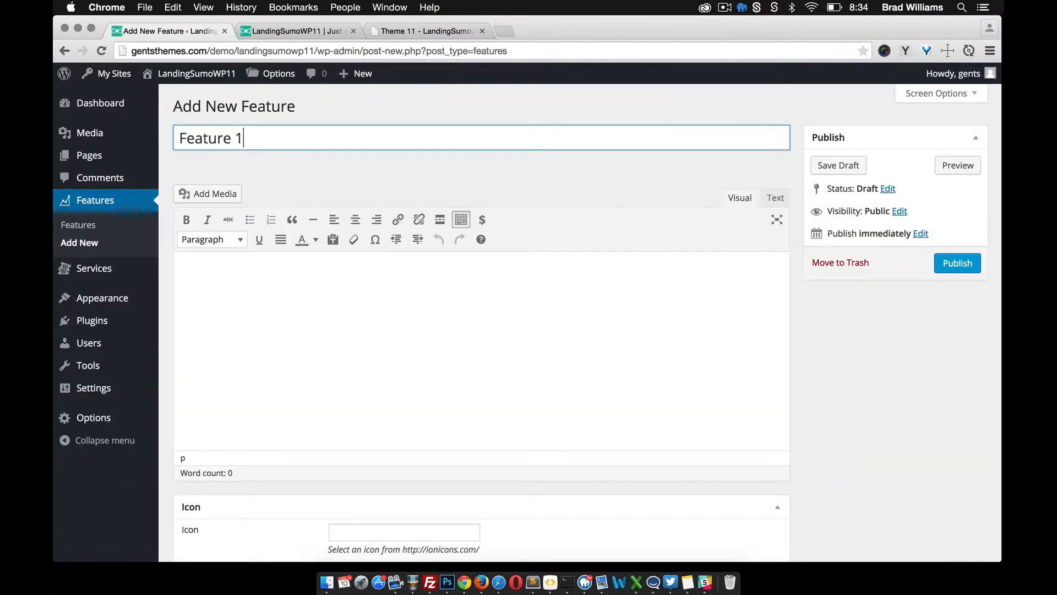
left_click(281, 309)
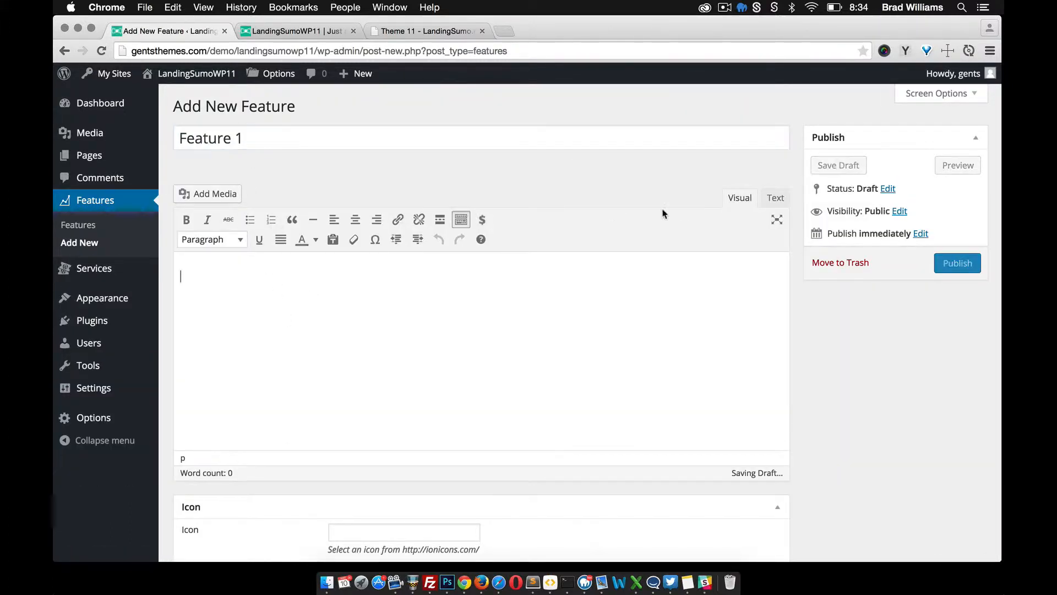
left_click(906, 51)
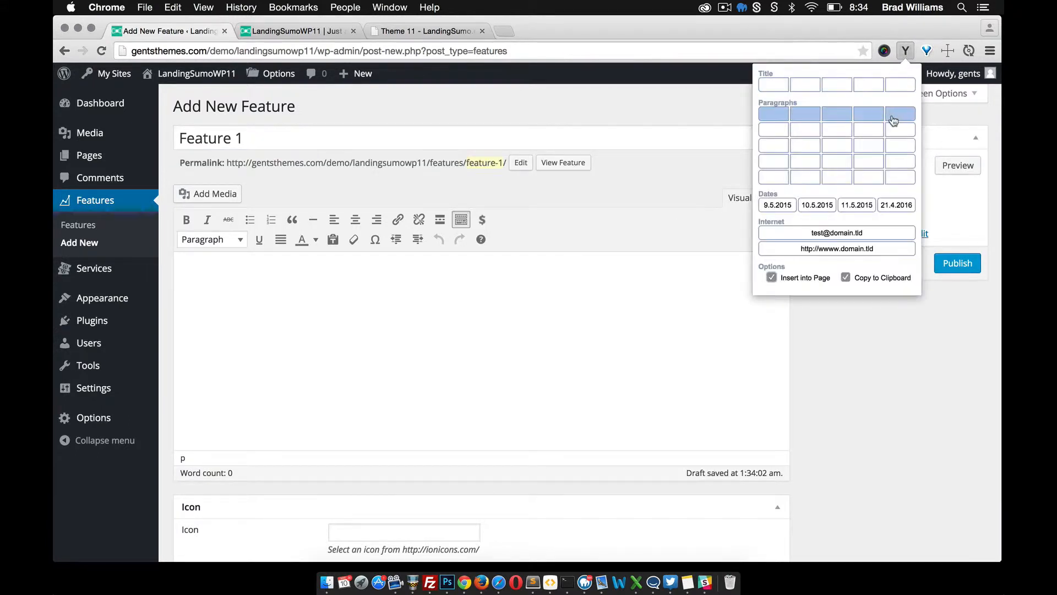
left_click(650, 259)
type("Nunc nulla. Ut leo. Etiam ut purus mattis mauris sodales aliquam. Pellentesque habitant morbi tristique senectus et netus et malesuada fames ac turpis egestas. Cras id dui.")
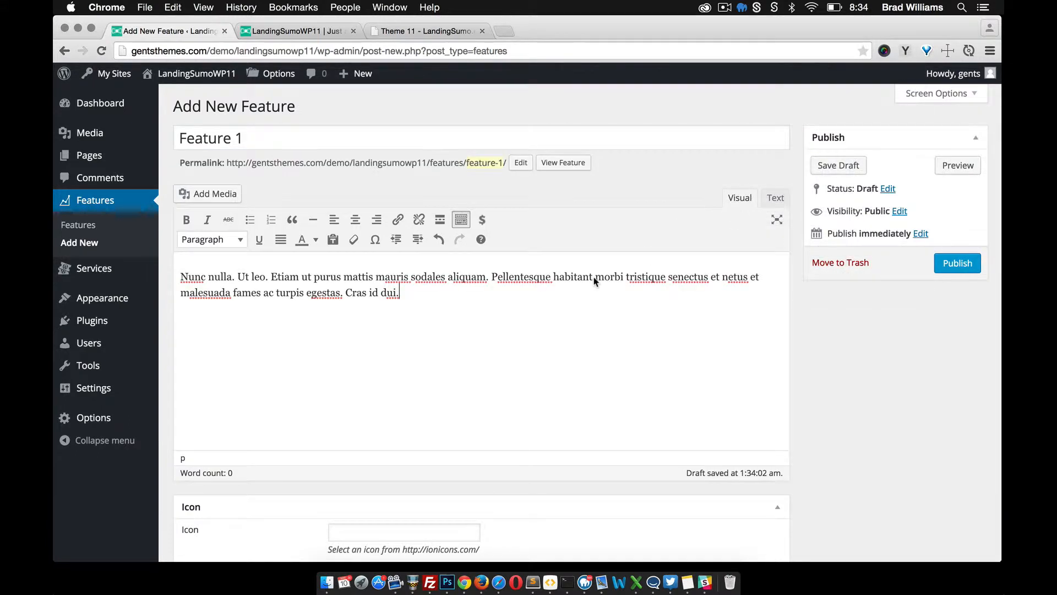
scroll(625, 341, "down", 3)
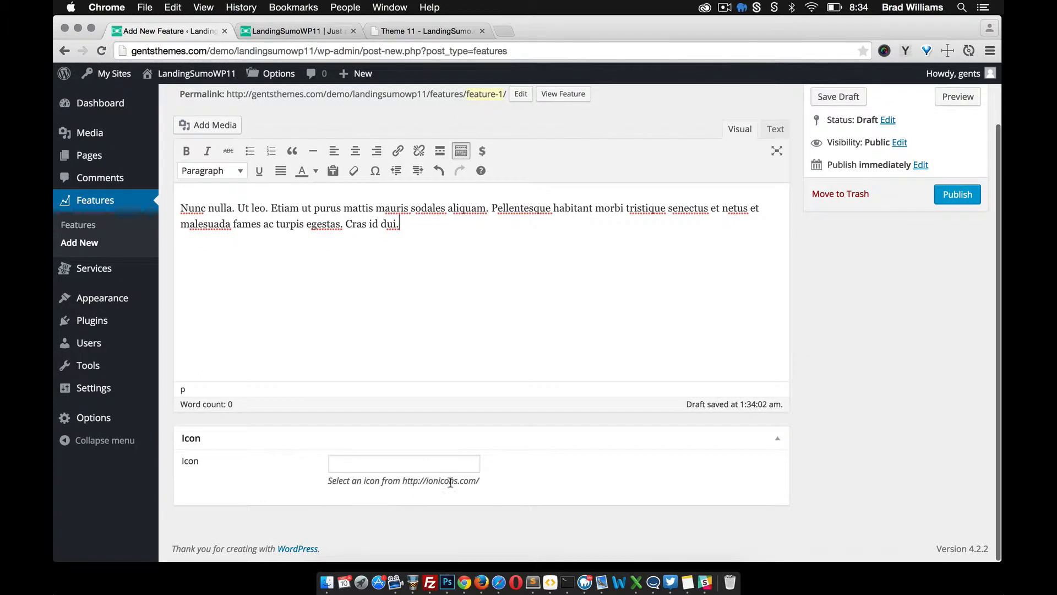
left_click_drag(481, 483, 402, 480)
key("super+c")
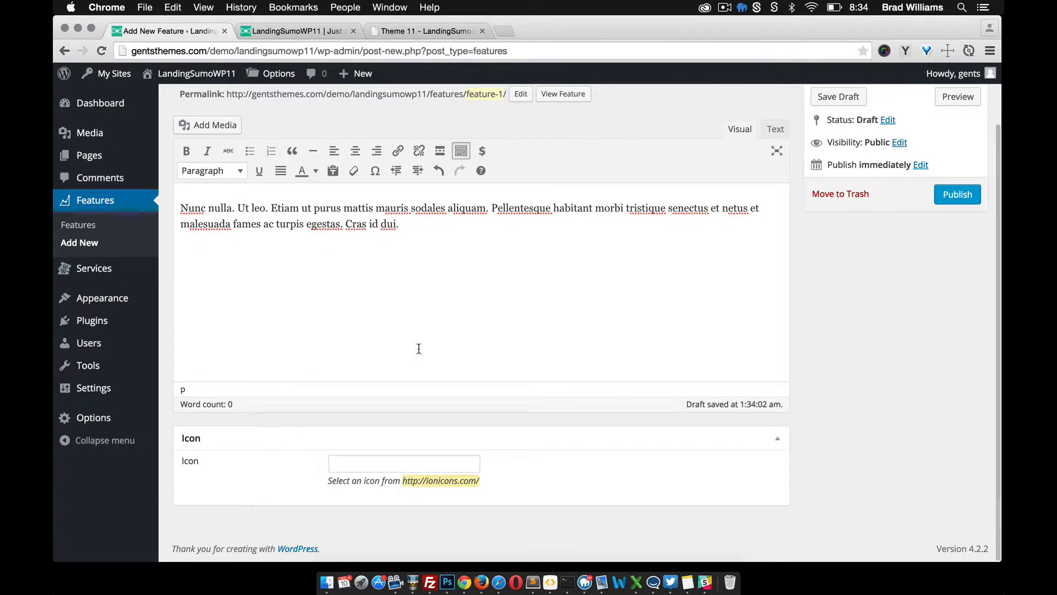
left_click(505, 29)
key("super+v")
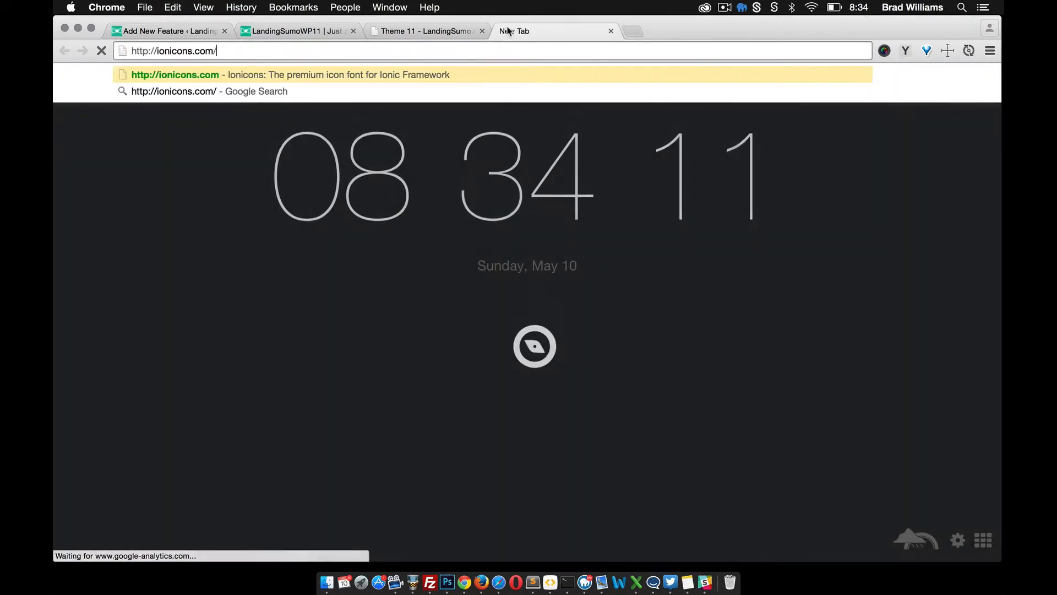
key("Return")
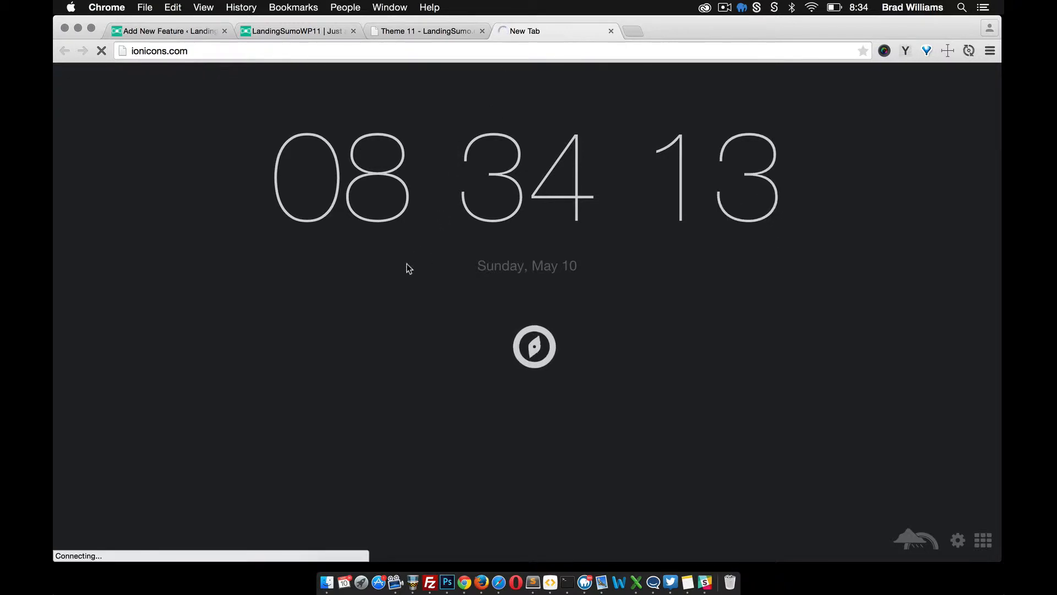
Copy the heart icon's name from Ionicons, set the feature's icon to ion-heart and publish the feature
scroll(422, 293, "down", 10)
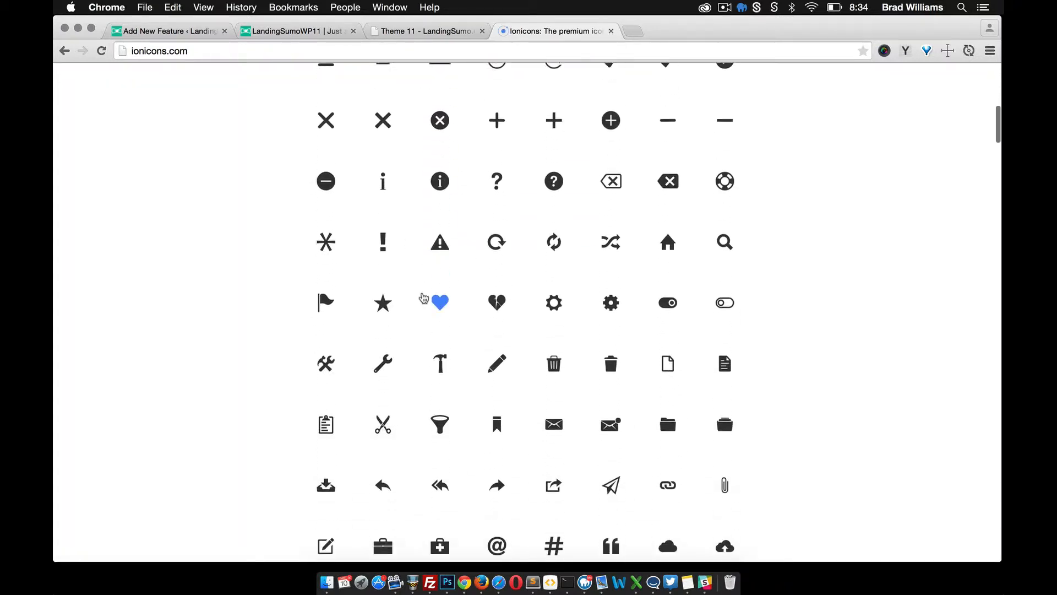
left_click(443, 282)
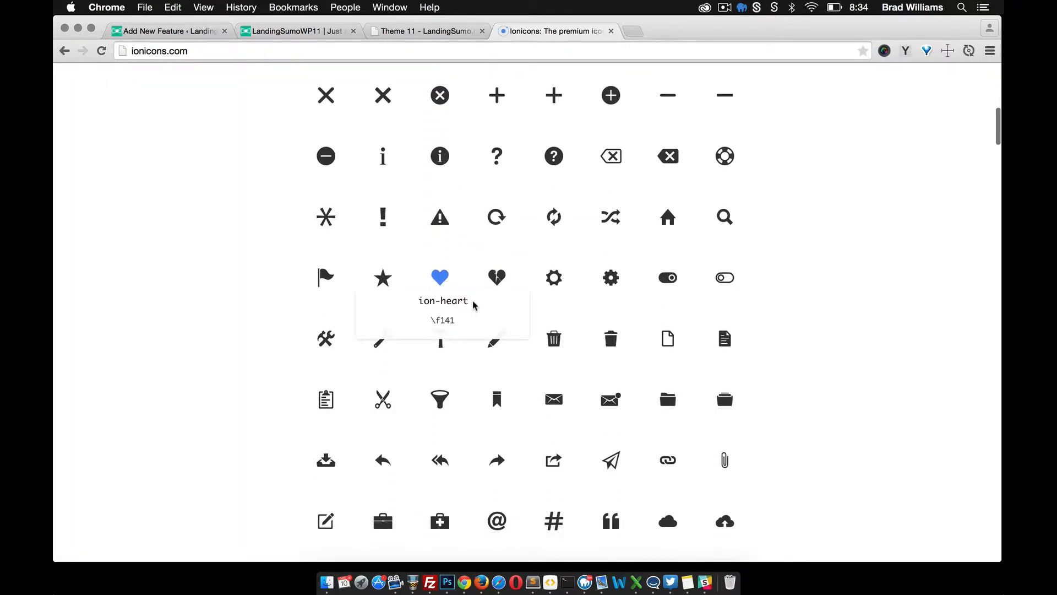
left_click_drag(473, 304, 419, 301)
key("super+c")
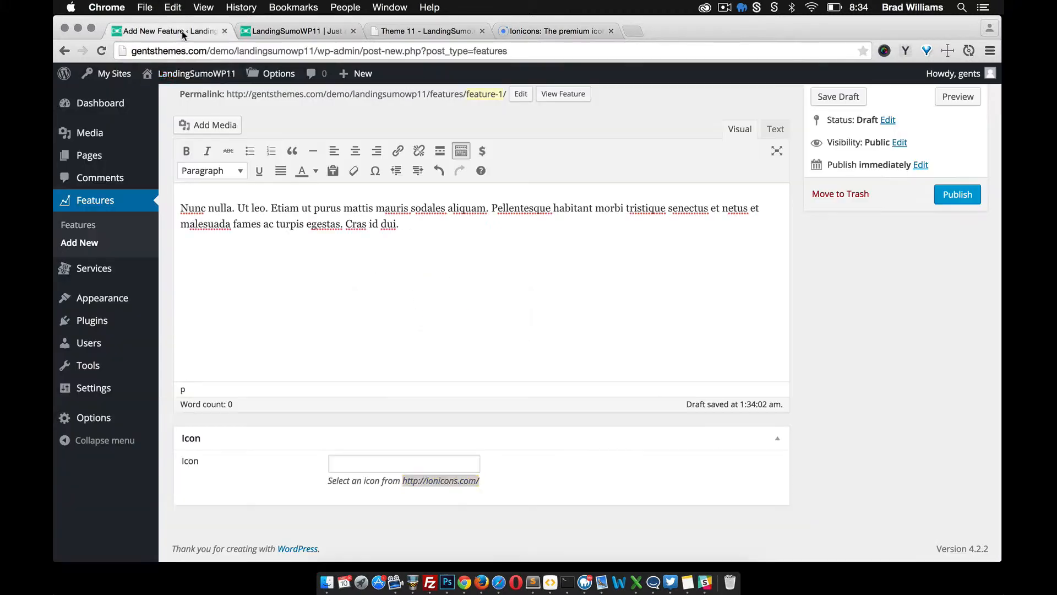
left_click(170, 31)
left_click(466, 463)
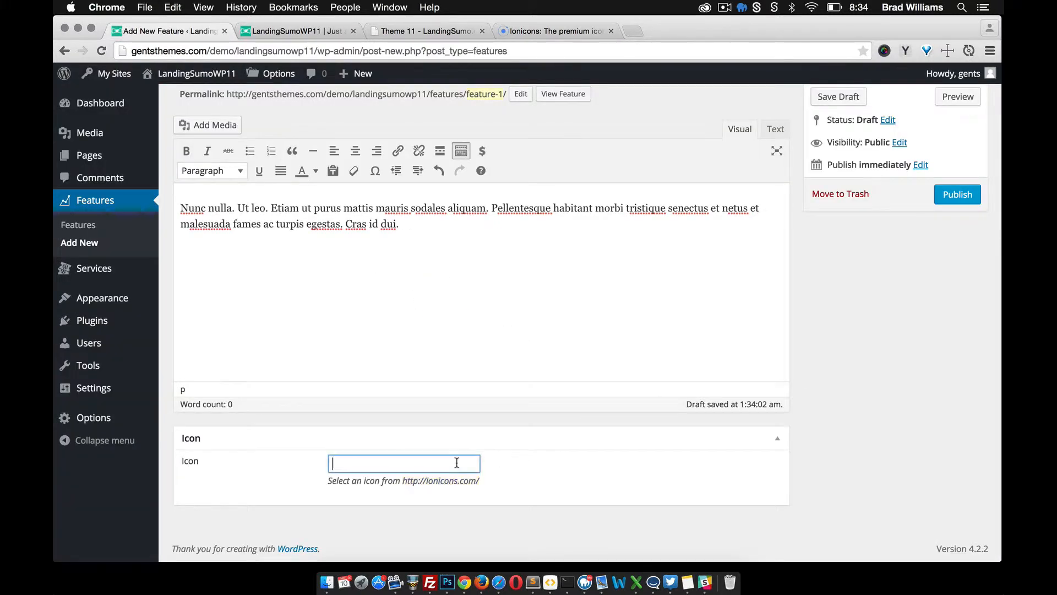
key("super+v")
left_click(964, 194)
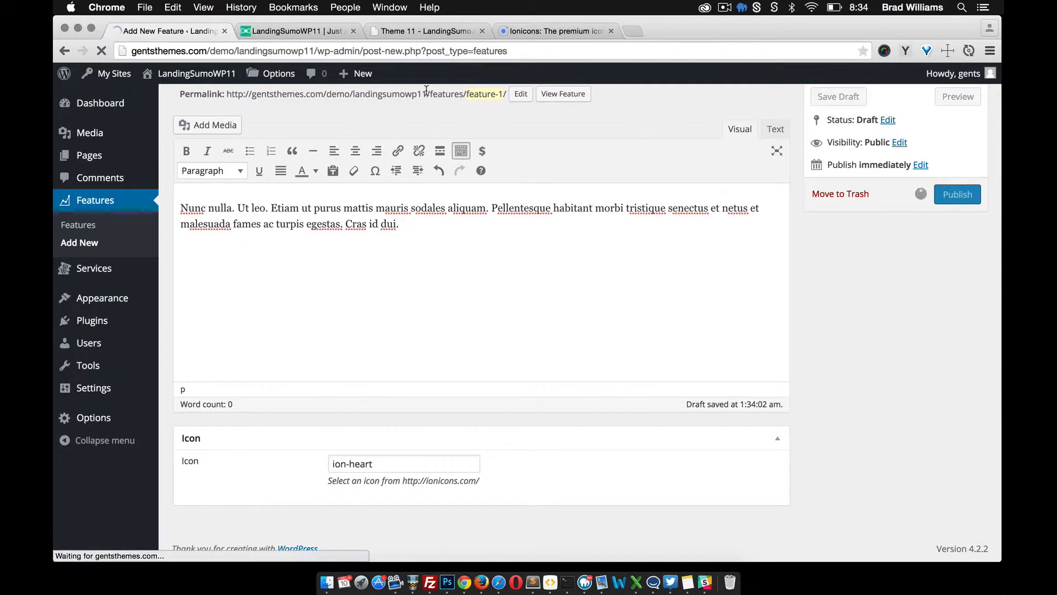
Reload the live homepage and compare its features section with the one on the Theme 11 demo page
left_click(296, 31)
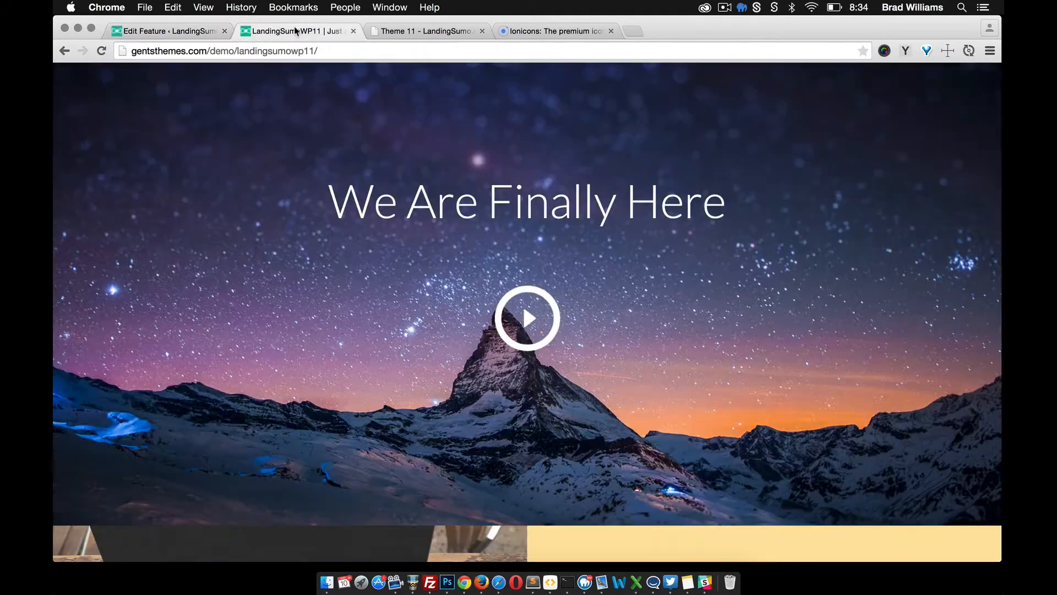
left_click(102, 51)
scroll(312, 239, "down", 5)
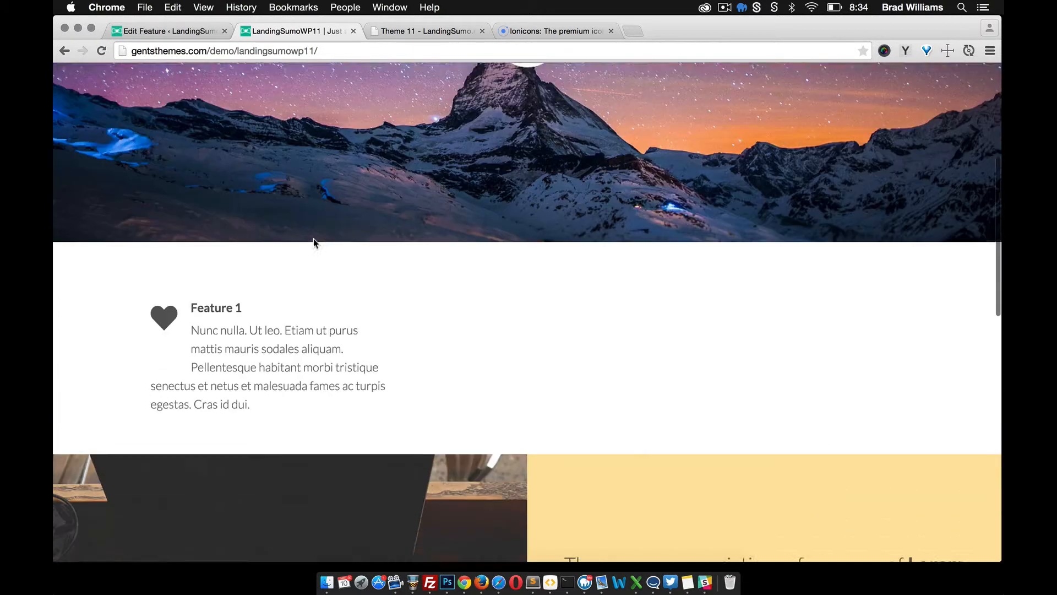
scroll(313, 239, "down", 2)
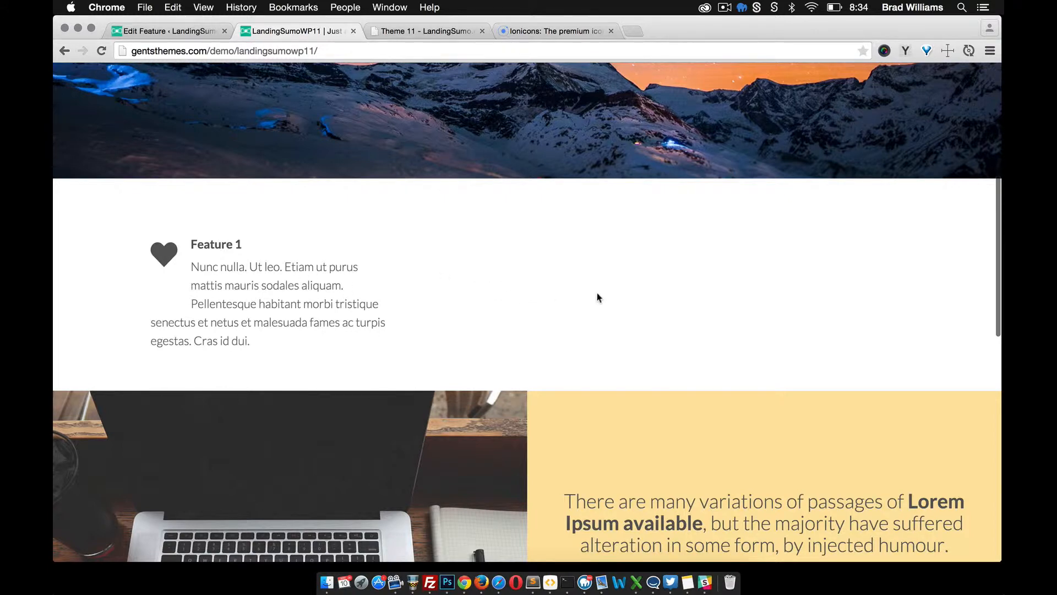
left_click(439, 31)
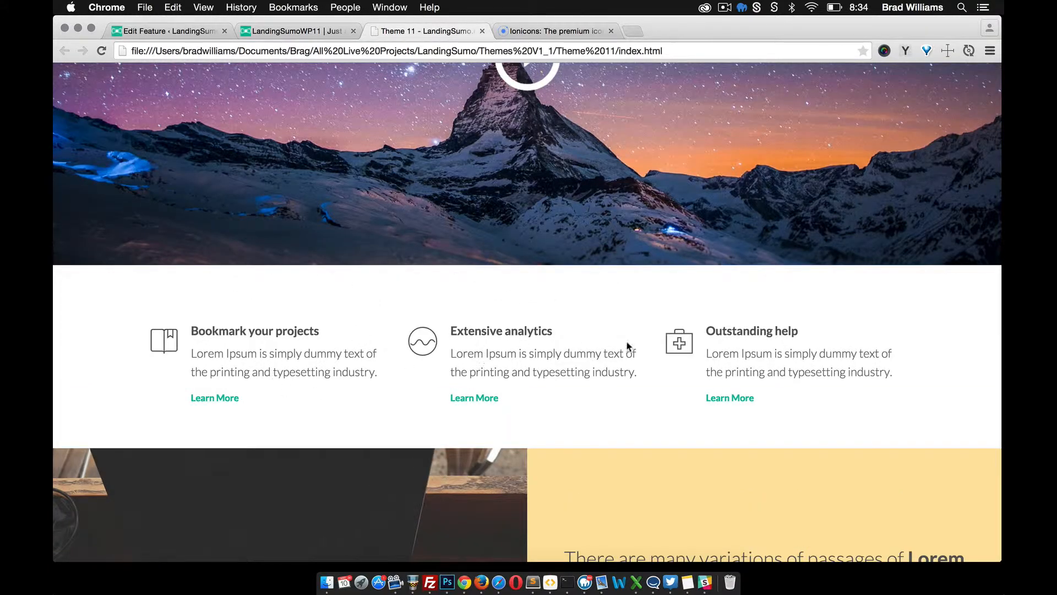
Compare the laptop image and yellow text section below the features on the demo page and the live homepage
left_click(172, 34)
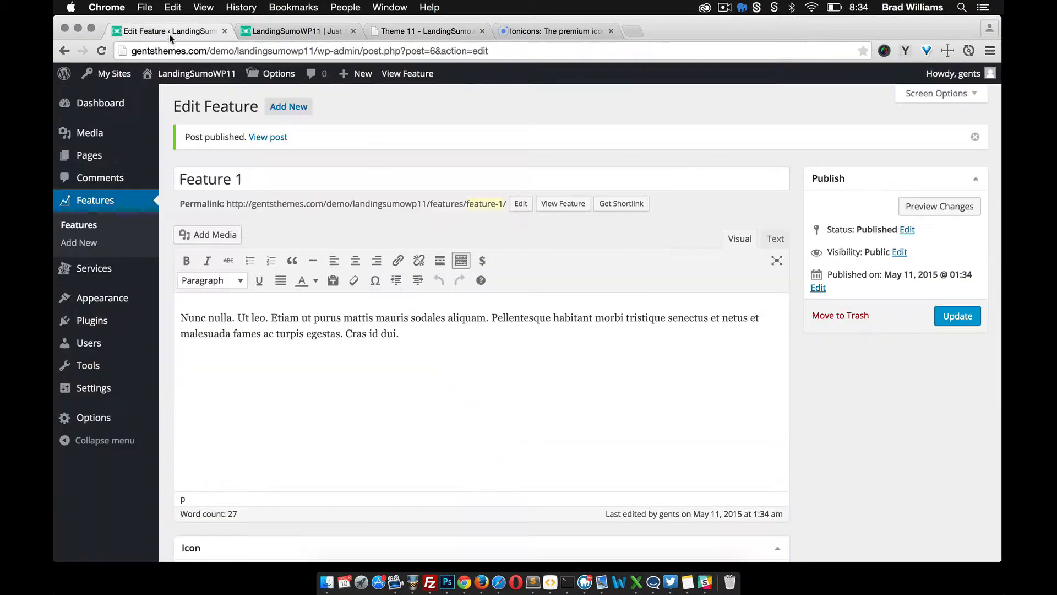
left_click(318, 32)
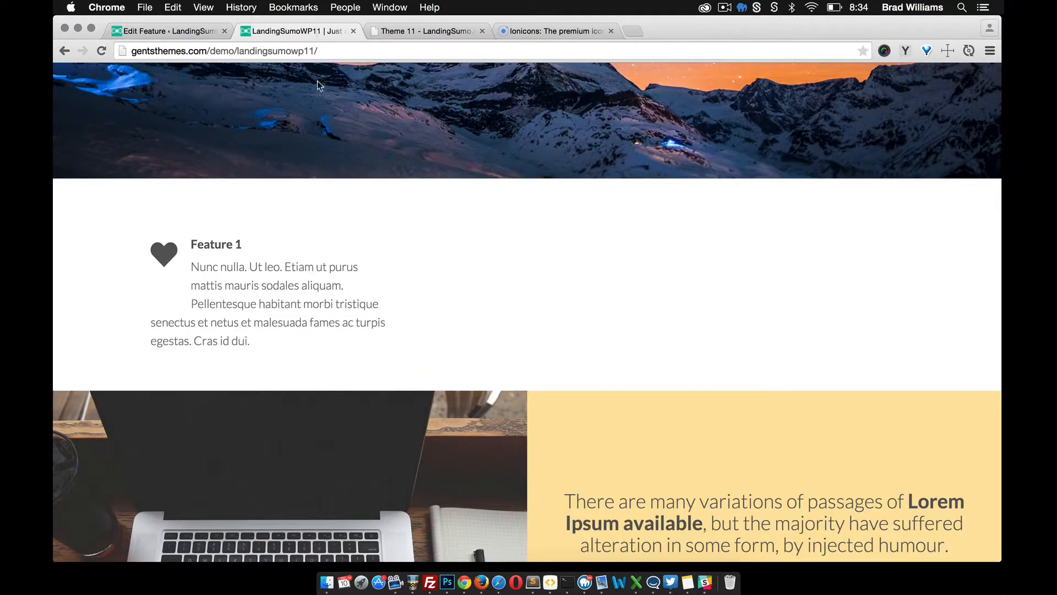
left_click(441, 31)
scroll(501, 218, "down", 5)
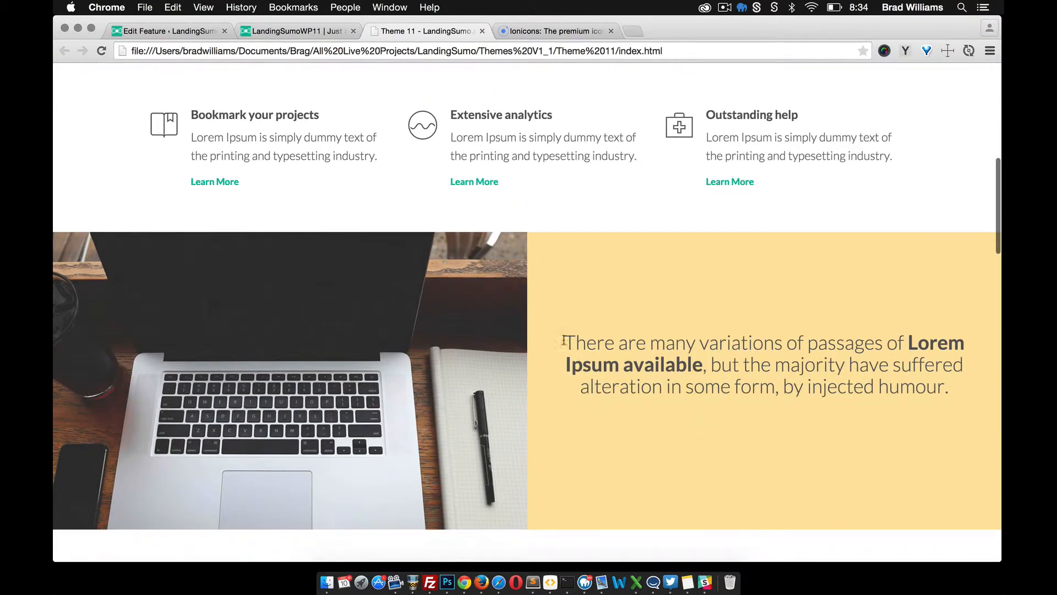
left_click(174, 30)
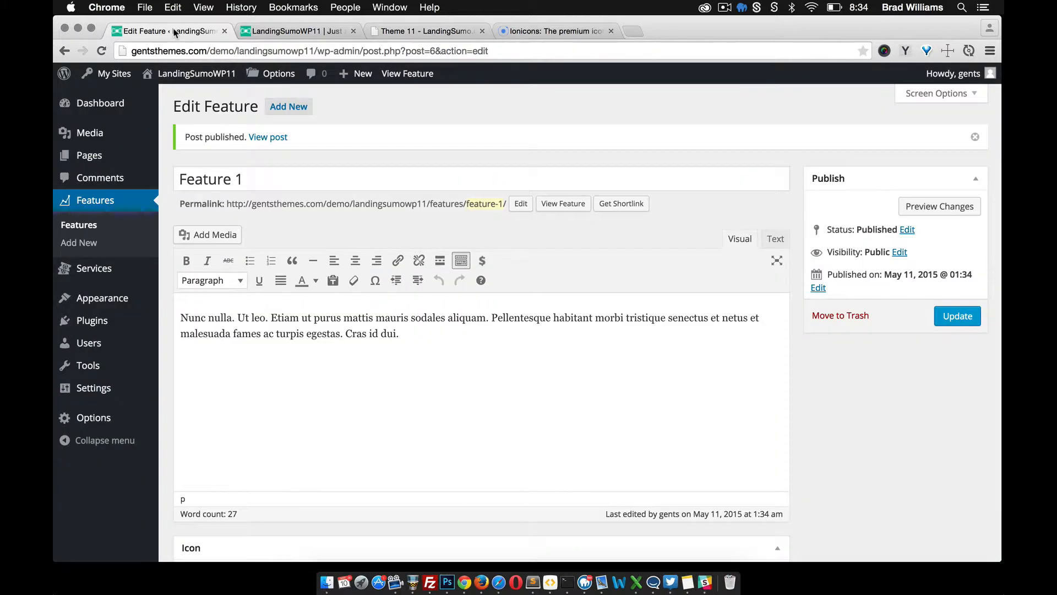
left_click(264, 31)
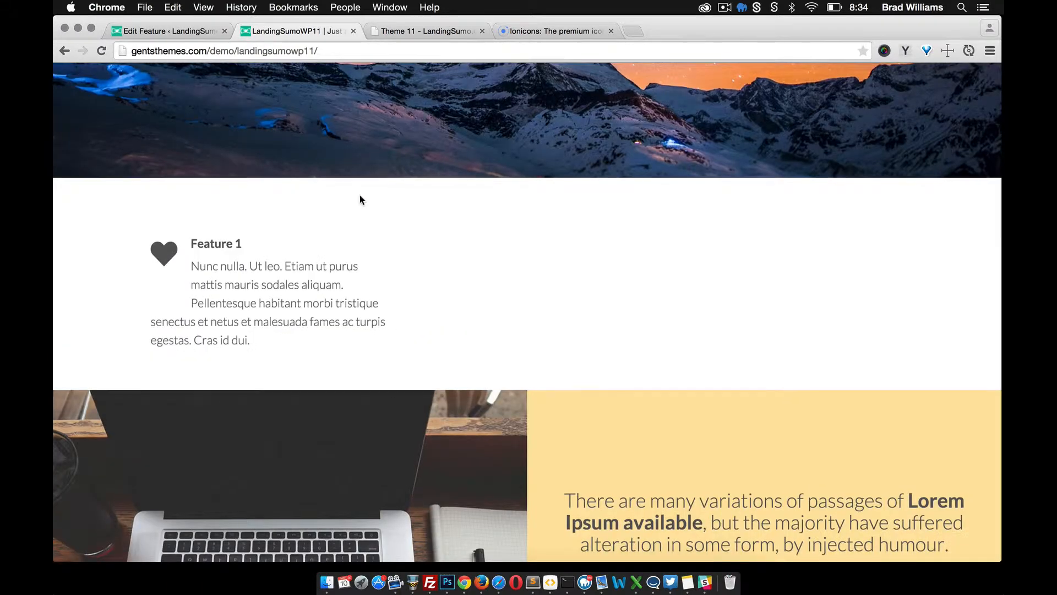
scroll(489, 399, "down", 3)
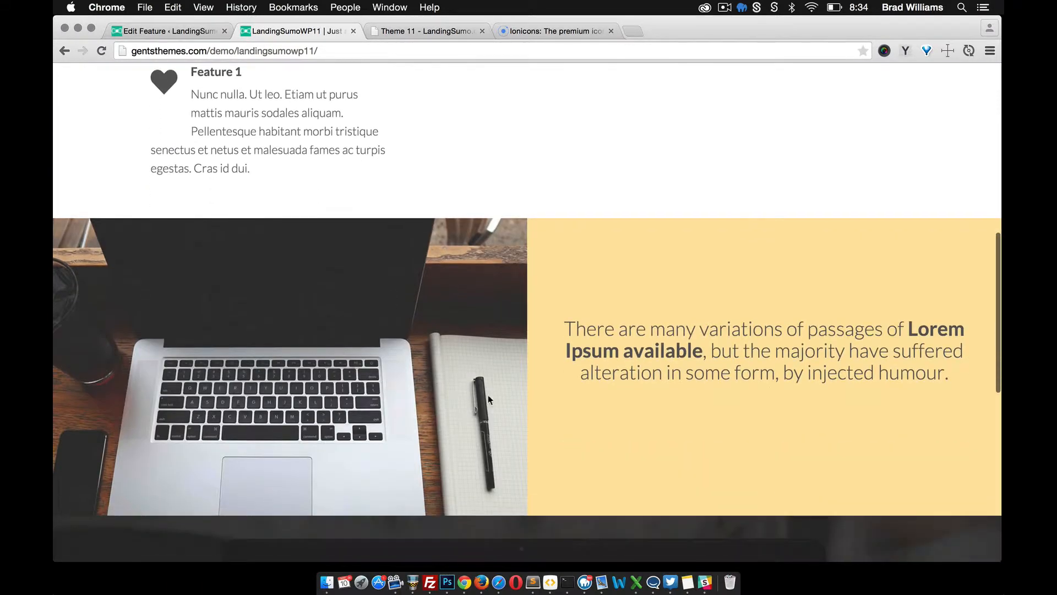
Examine the CTA 2 HTML code and background image settings in the Layout options against the live homepage
left_click(173, 32)
mouse_move(91, 418)
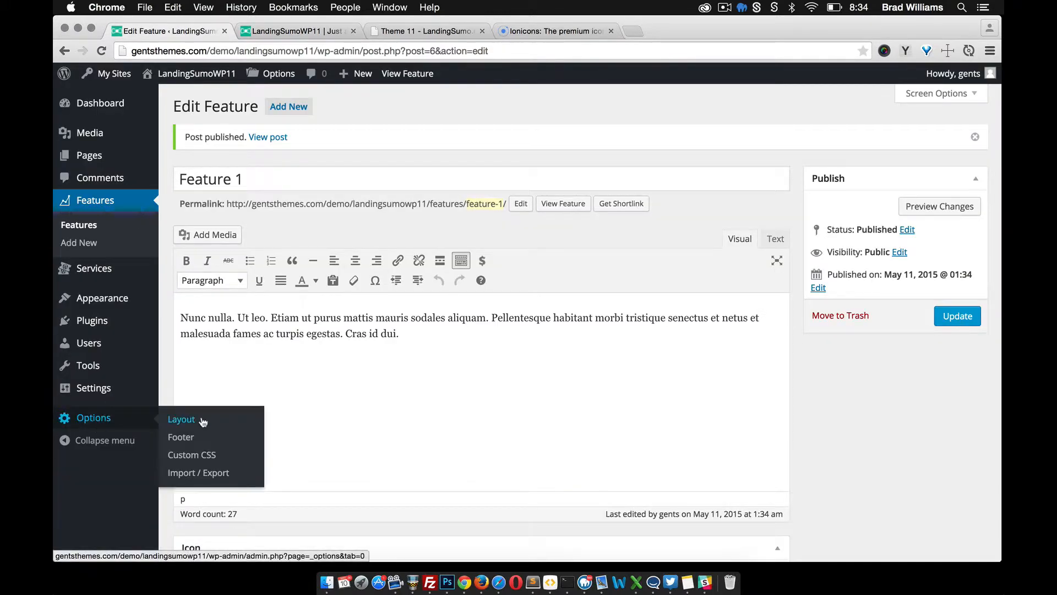
left_click(202, 420)
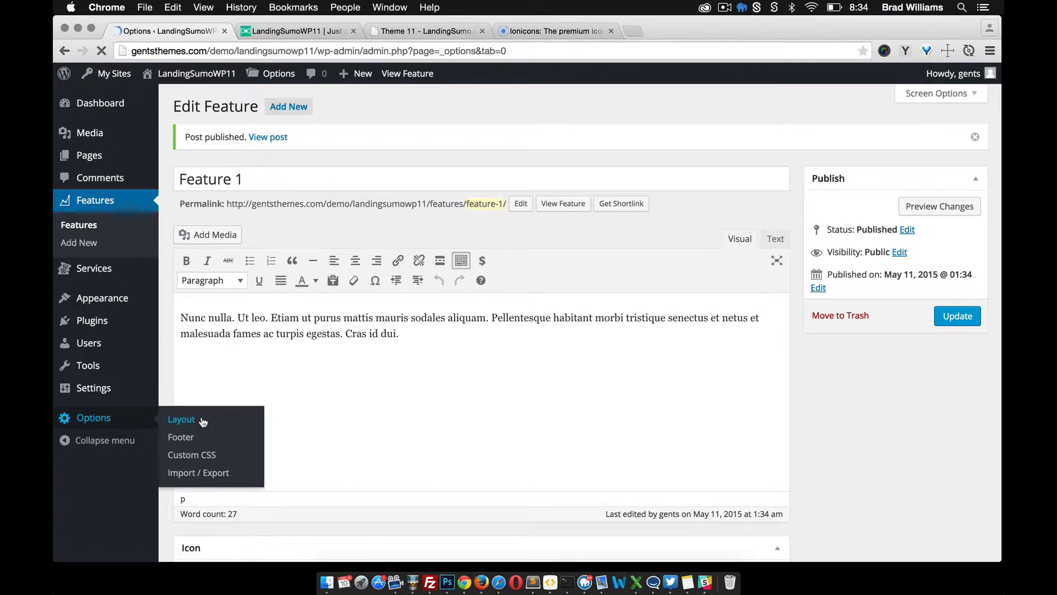
scroll(429, 410, "down", 3)
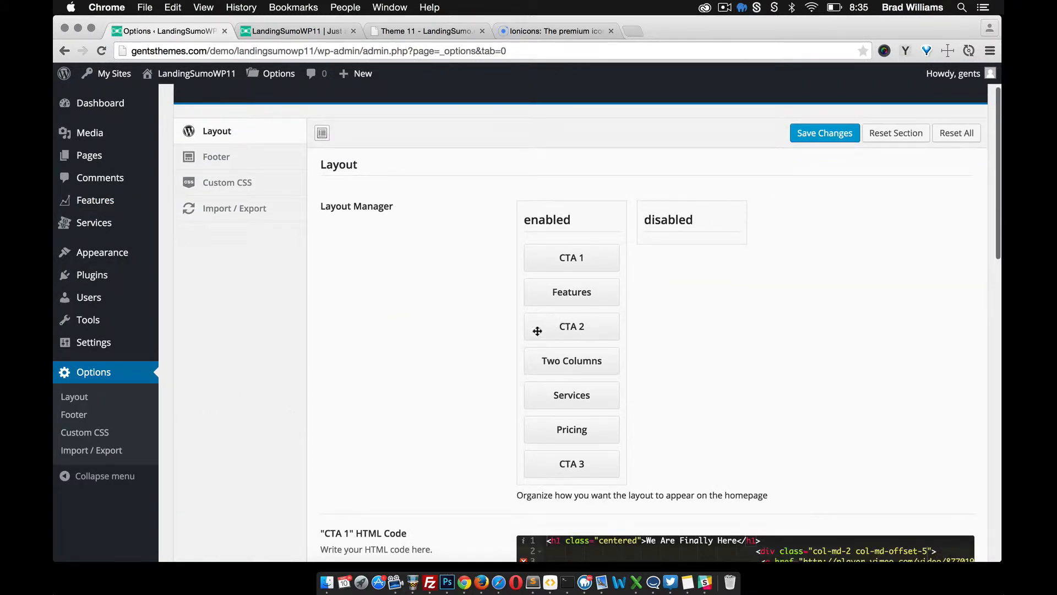
scroll(413, 391, "down", 15)
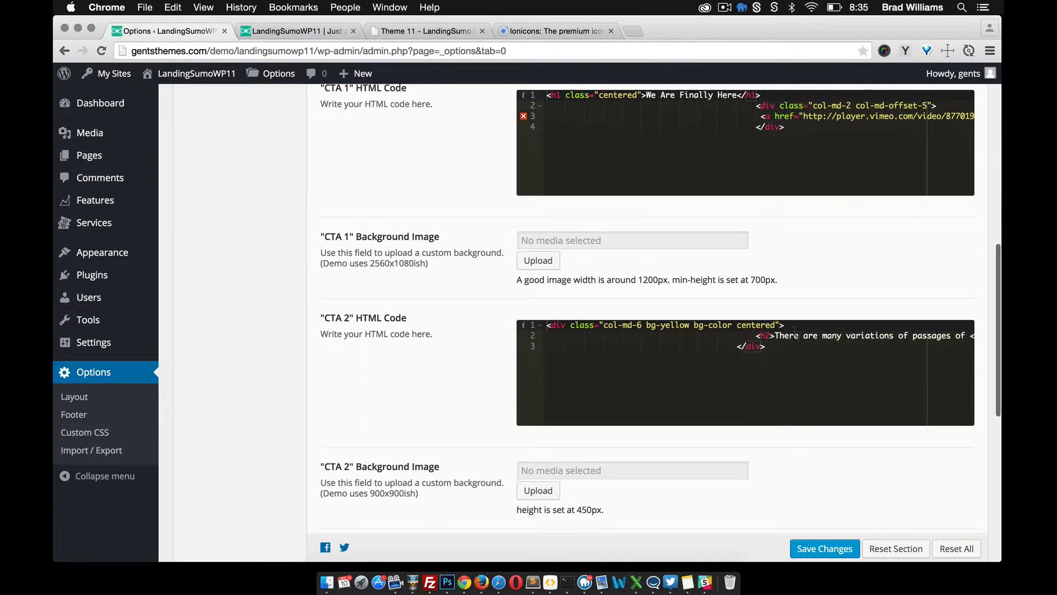
scroll(798, 332, "right", 6)
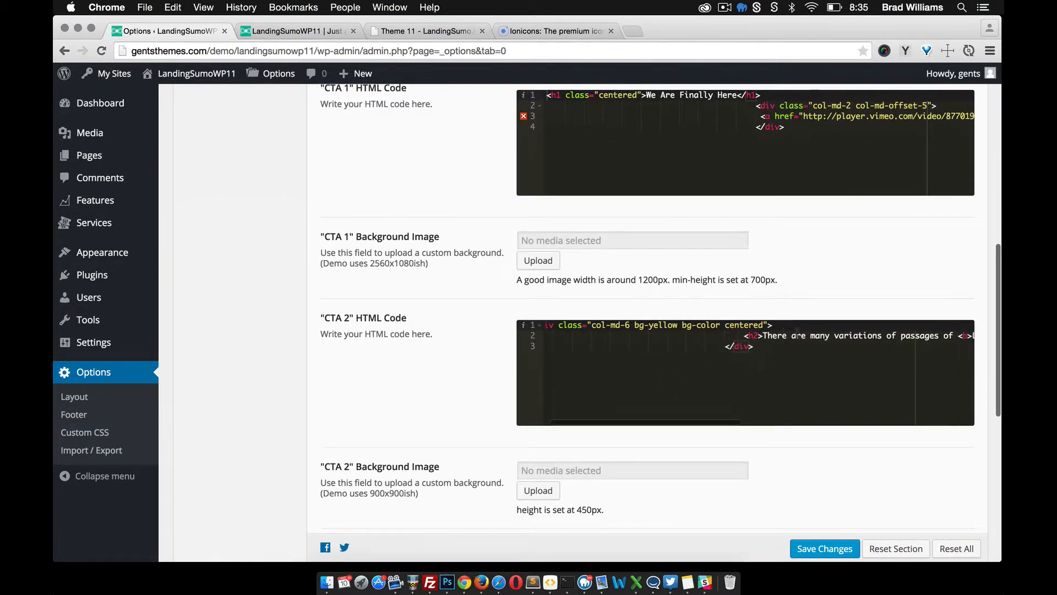
scroll(495, 413, "down", 6)
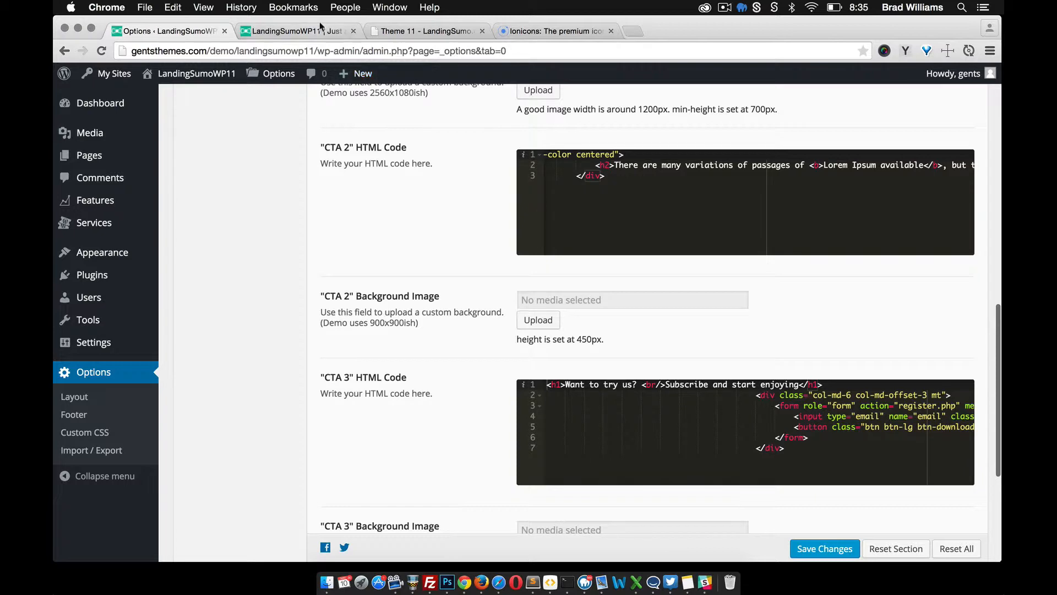
left_click(307, 34)
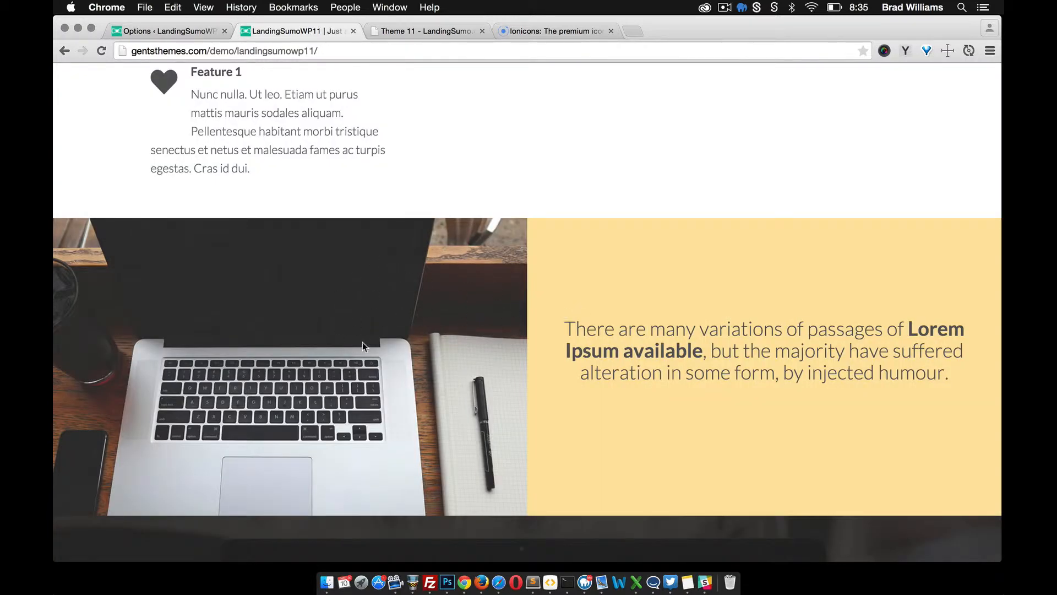
Compare the section below the yellow text block on the live homepage and demo page, and examine the "Two Column" page setting in the Layout options
scroll(362, 346, "down", 3)
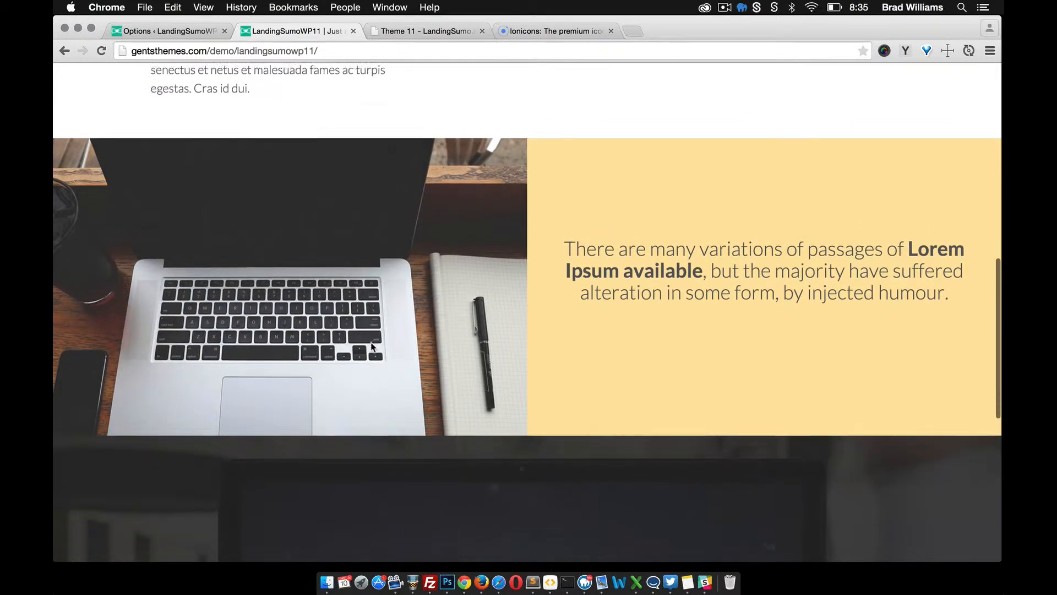
scroll(373, 352, "up", 1)
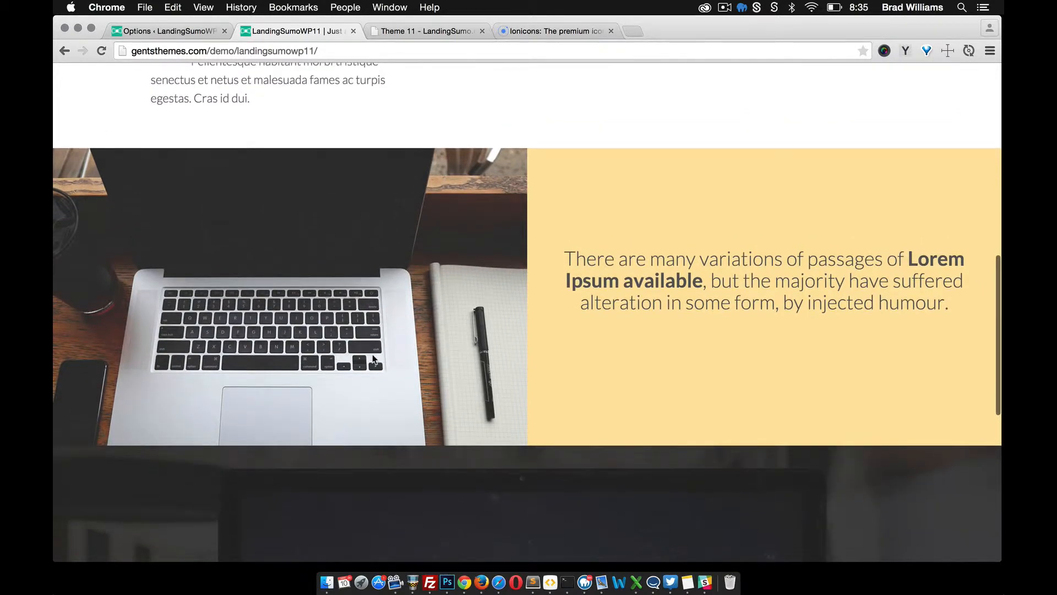
left_click(419, 31)
scroll(443, 213, "down", 10)
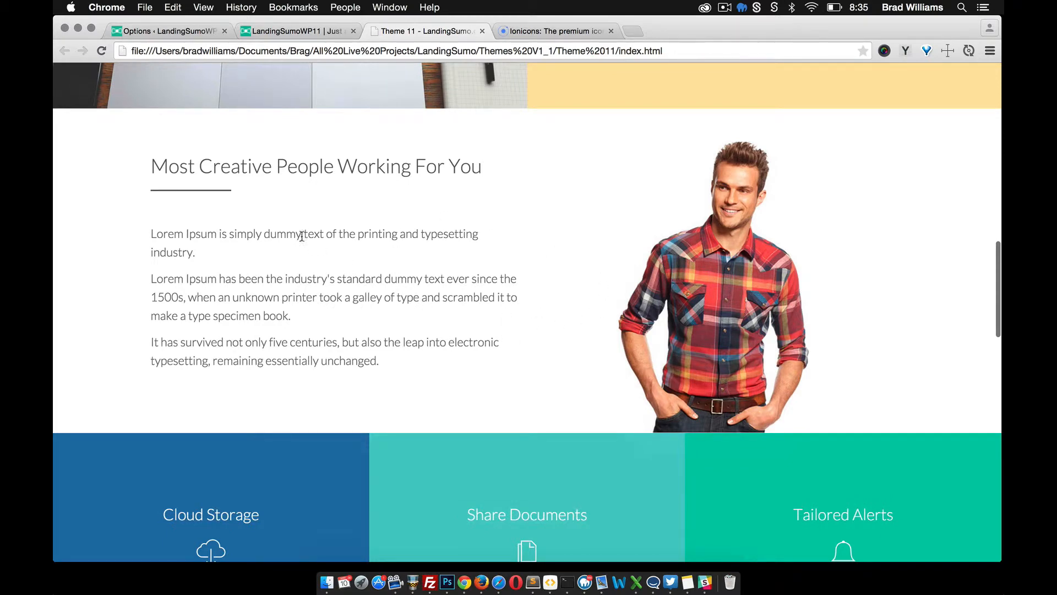
left_click(168, 31)
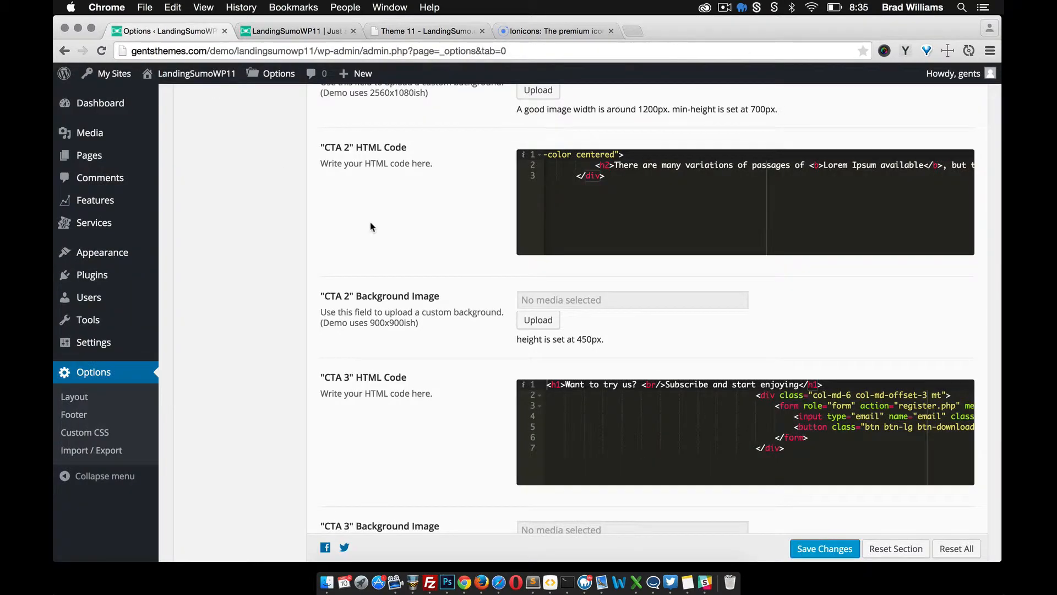
scroll(375, 225, "up", 10)
scroll(379, 229, "down", 3)
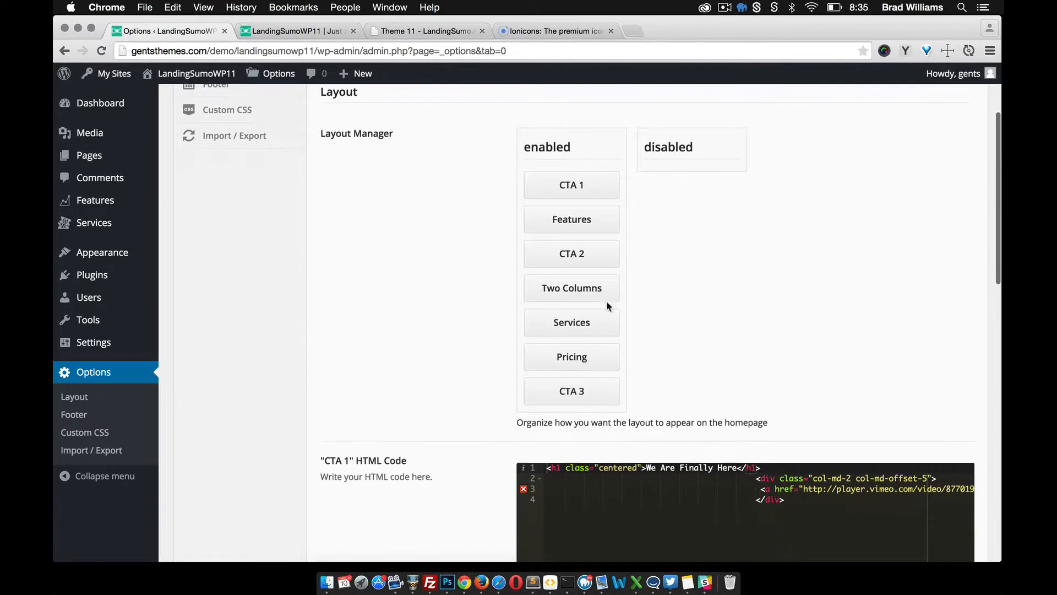
scroll(476, 374, "down", 15)
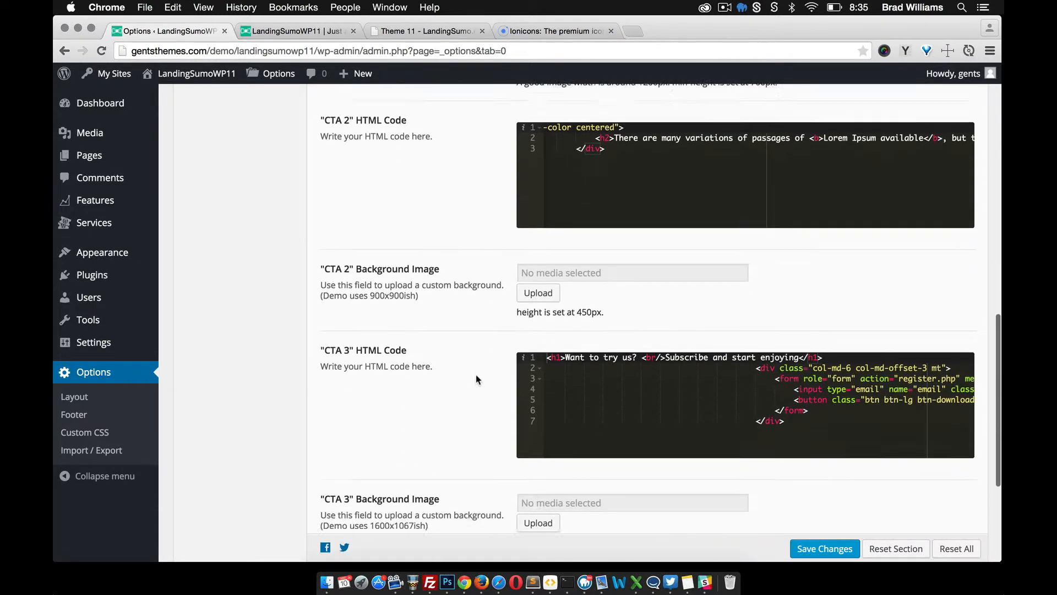
scroll(476, 375, "down", 4)
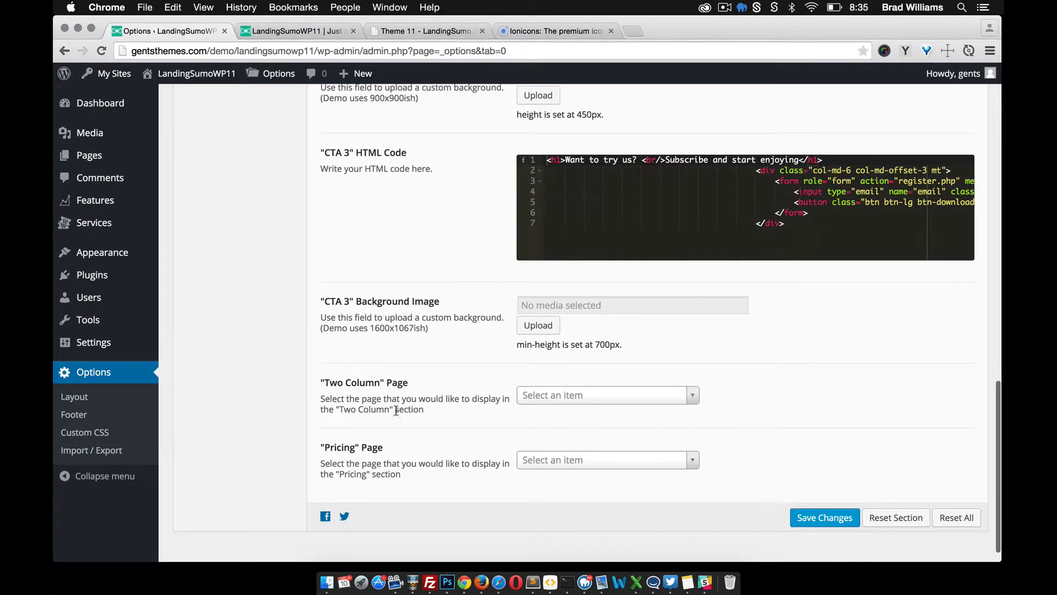
left_click(621, 401)
left_click(621, 400)
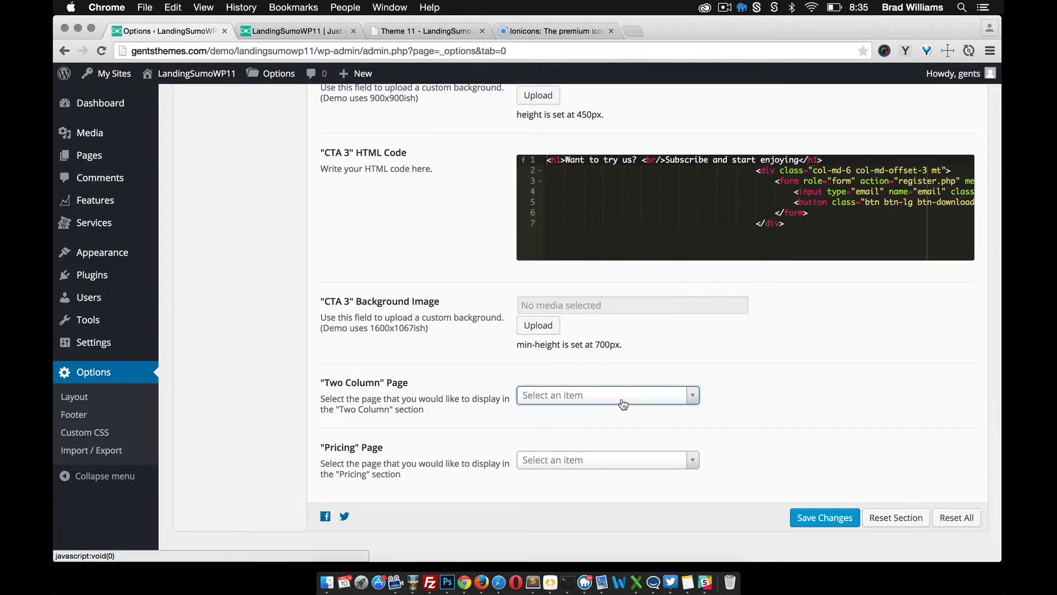
Create a new page titled "Two Columns" and fill its body with two generated paragraphs of Latin filler text
scroll(362, 322, "up", 1)
mouse_move(118, 161)
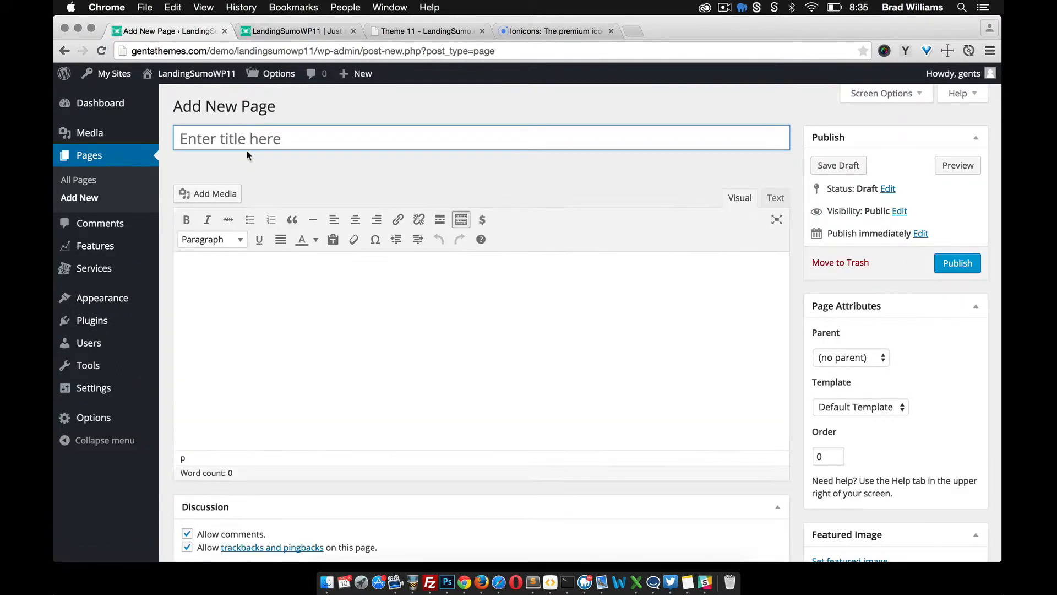
type("Two Columns")
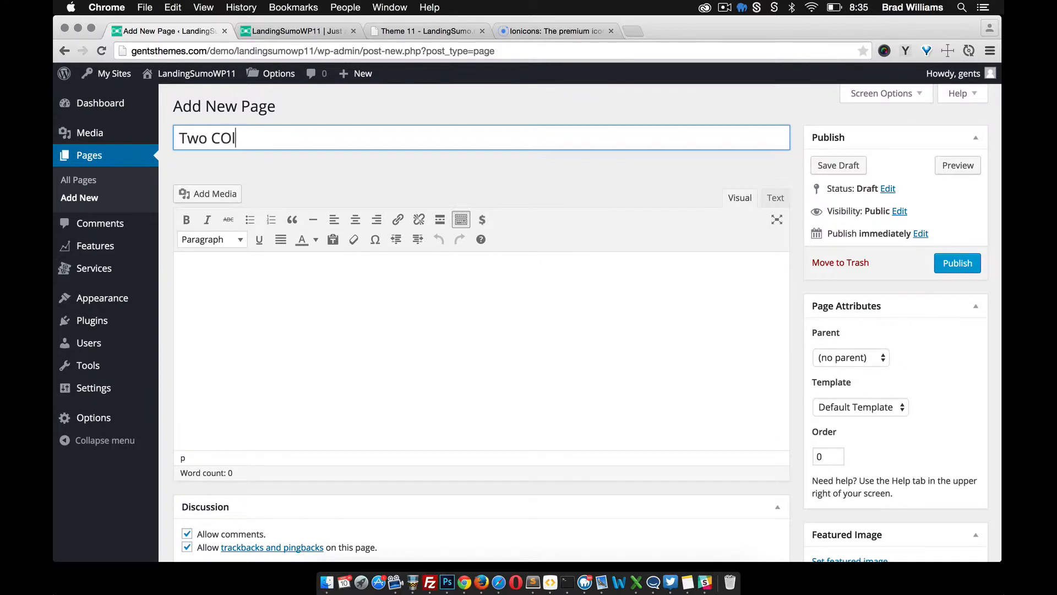
left_click(248, 377)
left_click(905, 50)
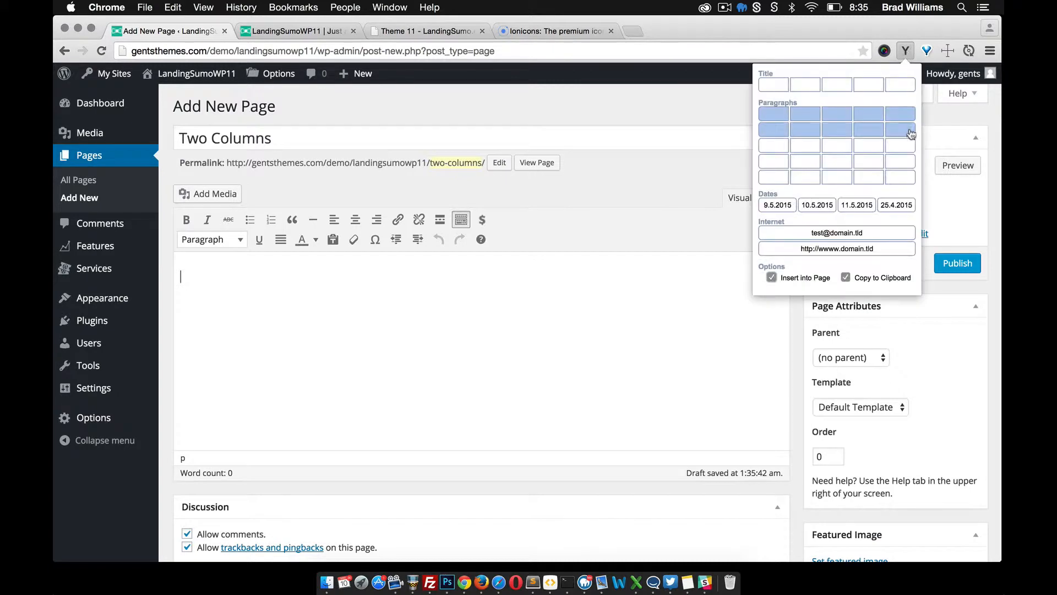
left_click(912, 134)
type("Fusce ac felis sit amet ligula pharetra condimentum. Phasellus nec sem in justo pellentesque facilisis. Ut a nisl id ante tempus hendrerit. Nullam vel sem. Suspendisse eu ligula. Aenean commodo ligula eget dolor. Etiam sit amet orci eget eros faucibus tincidunt. Aenean massa. Ut leo. Nam pretium turpis et arcu.")
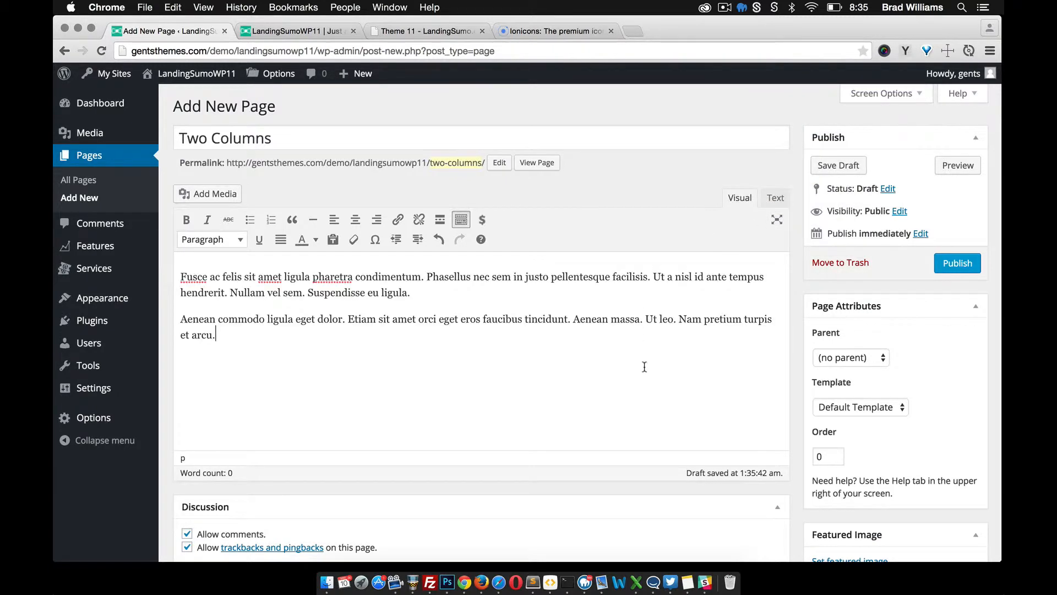
Set person.jpg from the media library as the page's featured image and publish the page
scroll(716, 418, "down", 2)
left_click(837, 488)
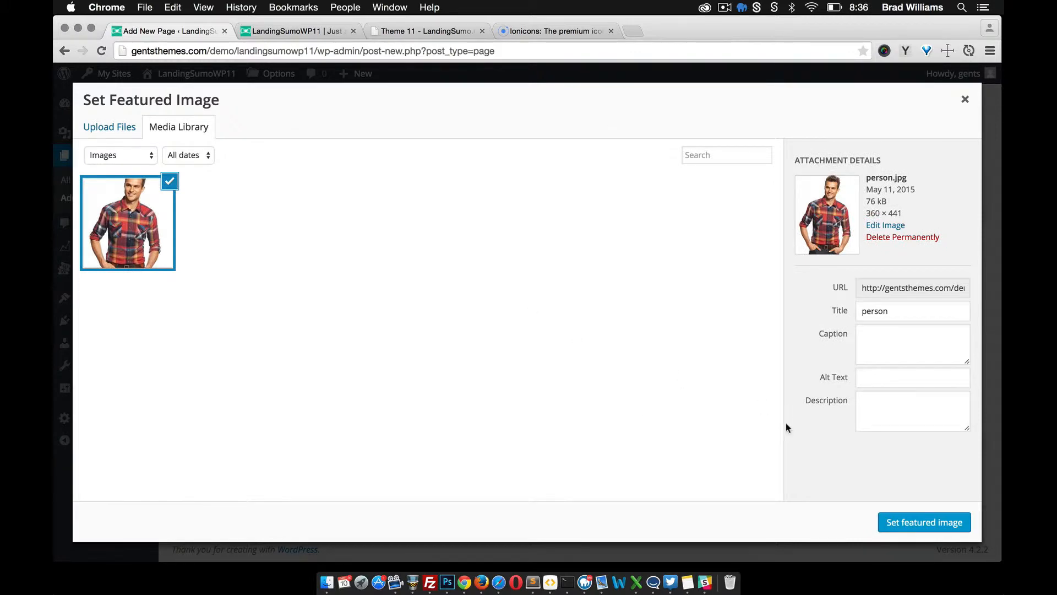
left_click(917, 523)
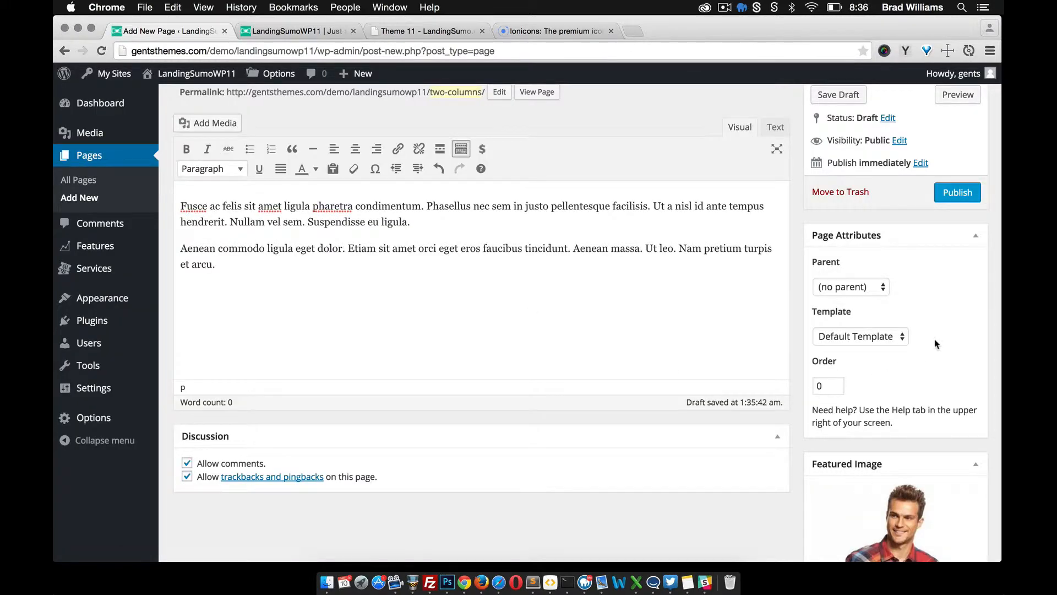
scroll(934, 339, "up", 2)
left_click(953, 235)
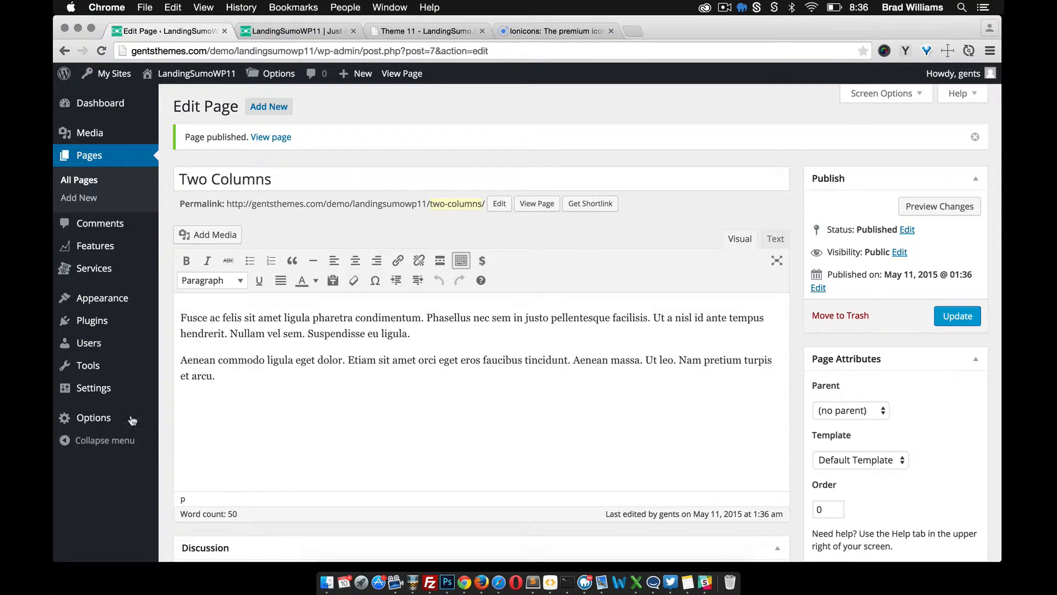
In the theme's Layout options, set the "Two Column" page to Two Columns and save the changes
mouse_move(132, 420)
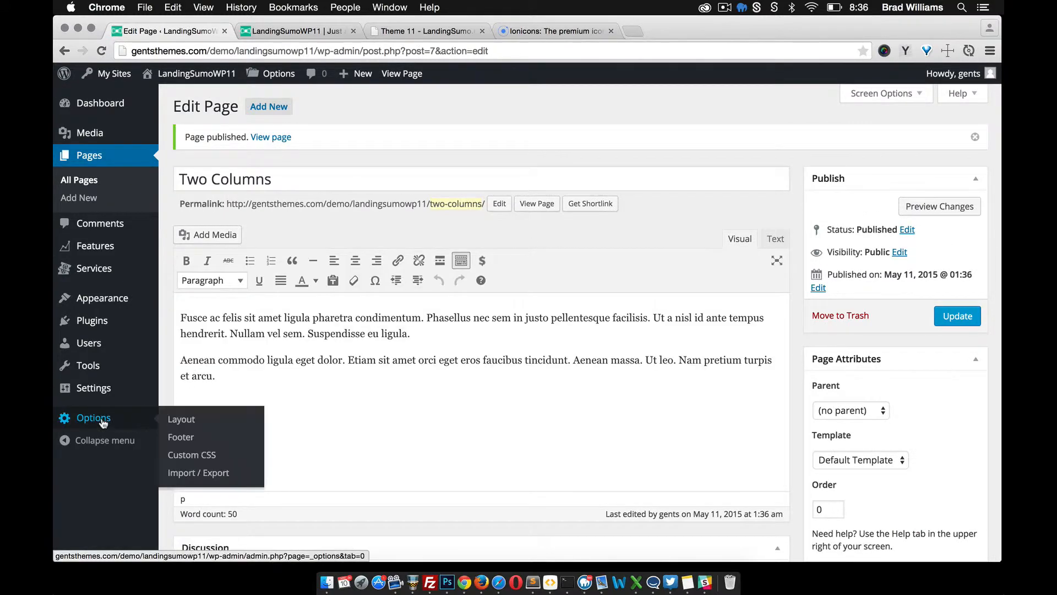
left_click(179, 420)
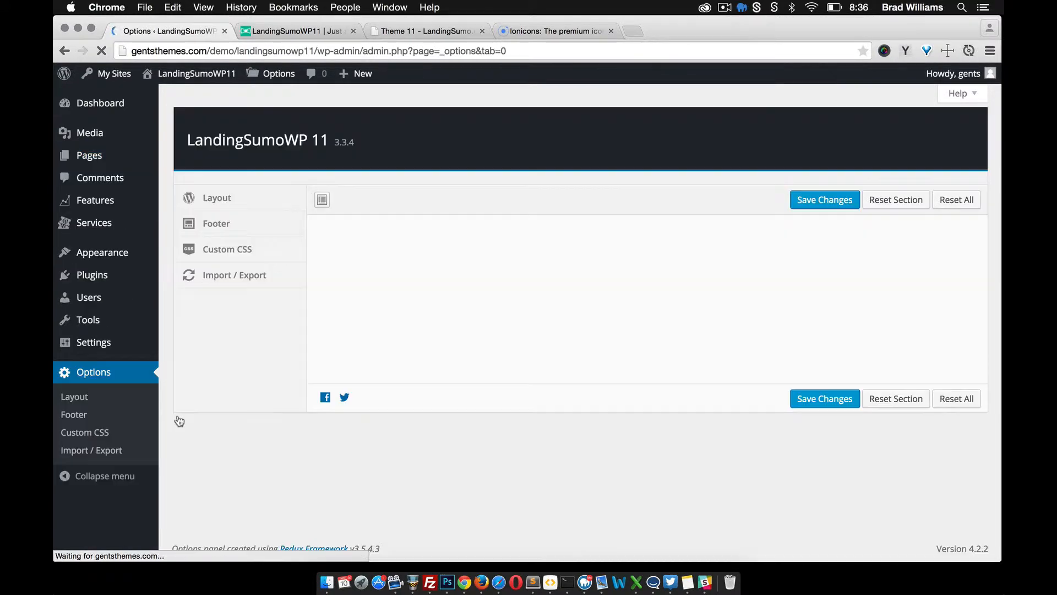
scroll(398, 364, "down", 10)
scroll(399, 363, "down", 5)
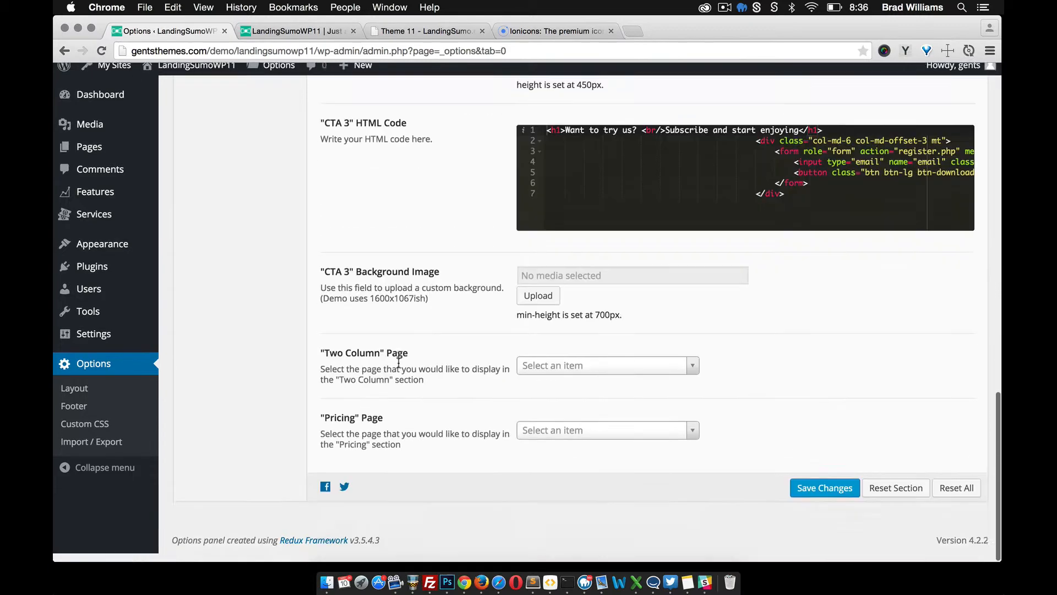
left_click(603, 373)
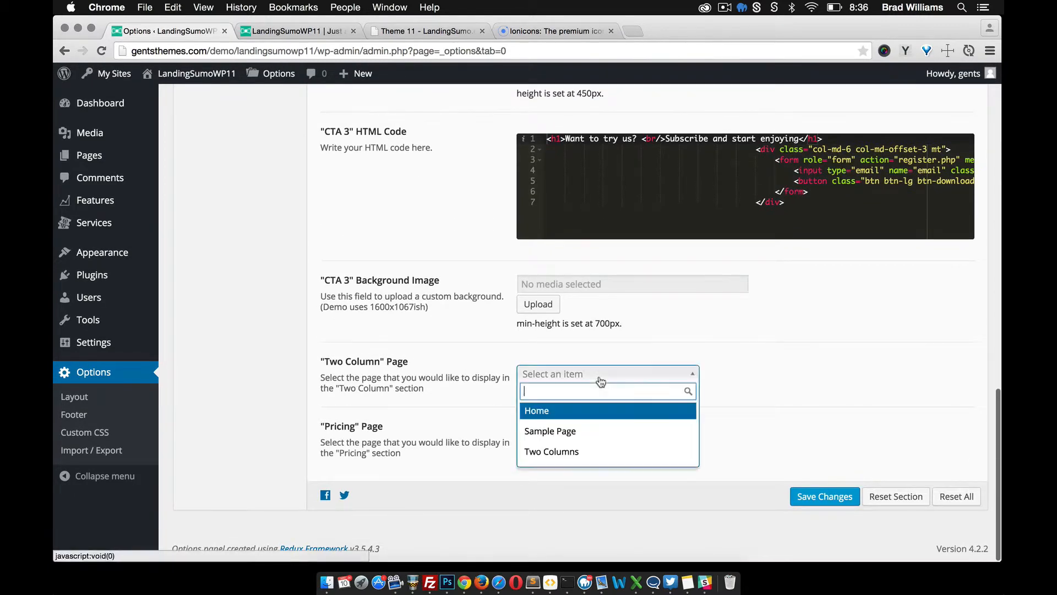
left_click(572, 451)
left_click(804, 494)
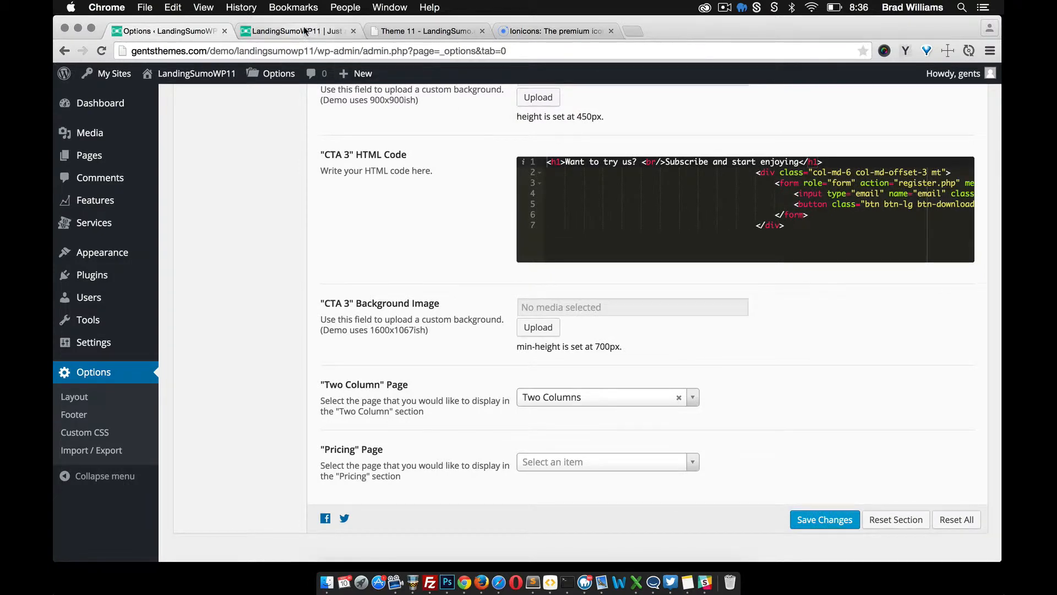
Reload the live homepage to check its two-column section, and examine the coloured services section on the demo page
left_click(304, 30)
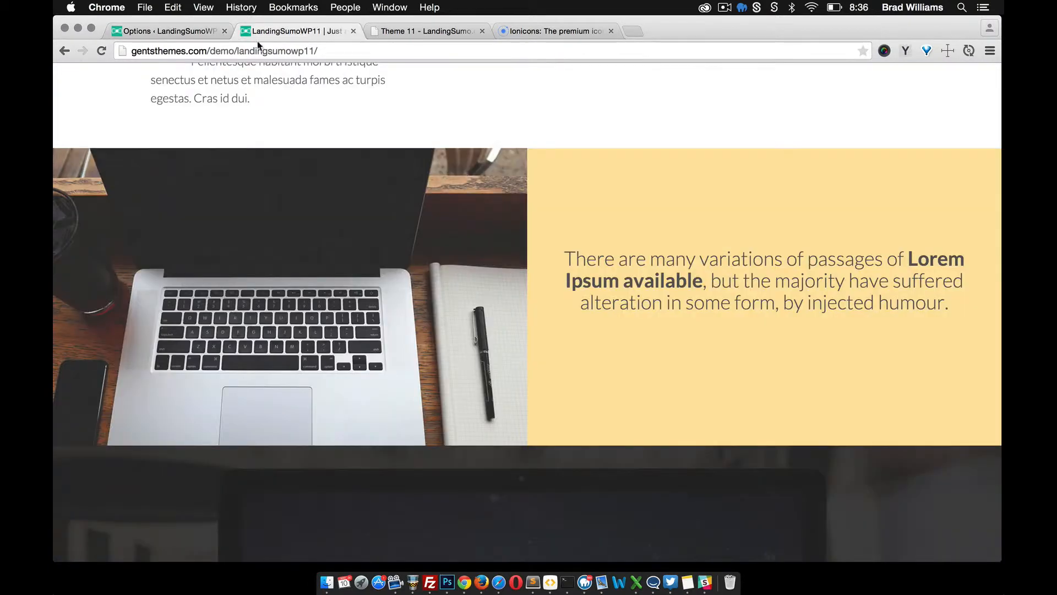
left_click(100, 51)
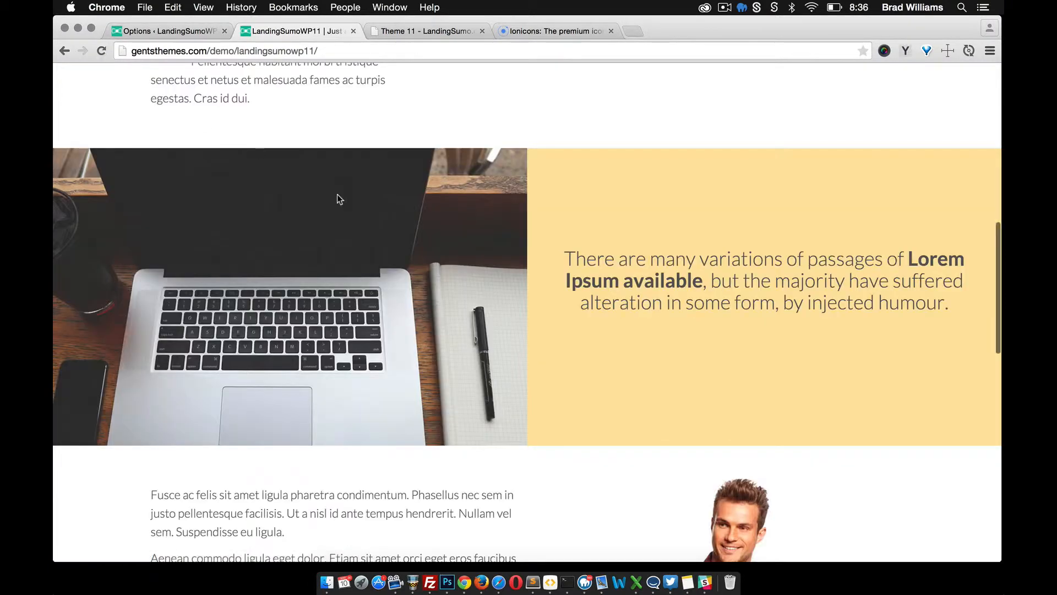
scroll(337, 194, "down", 6)
scroll(353, 198, "up", 1)
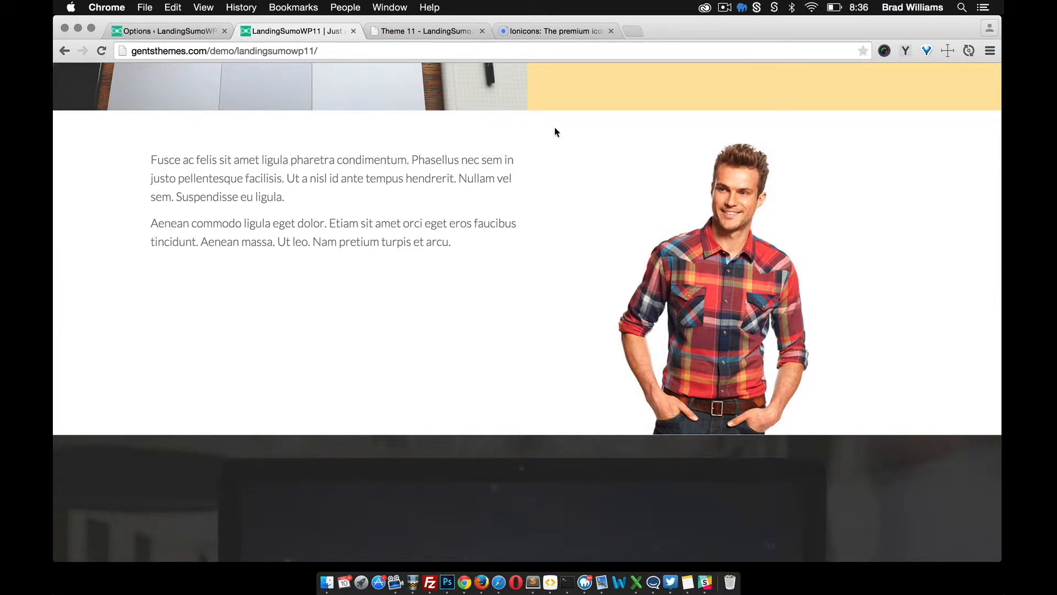
left_click(425, 30)
scroll(507, 262, "down", 5)
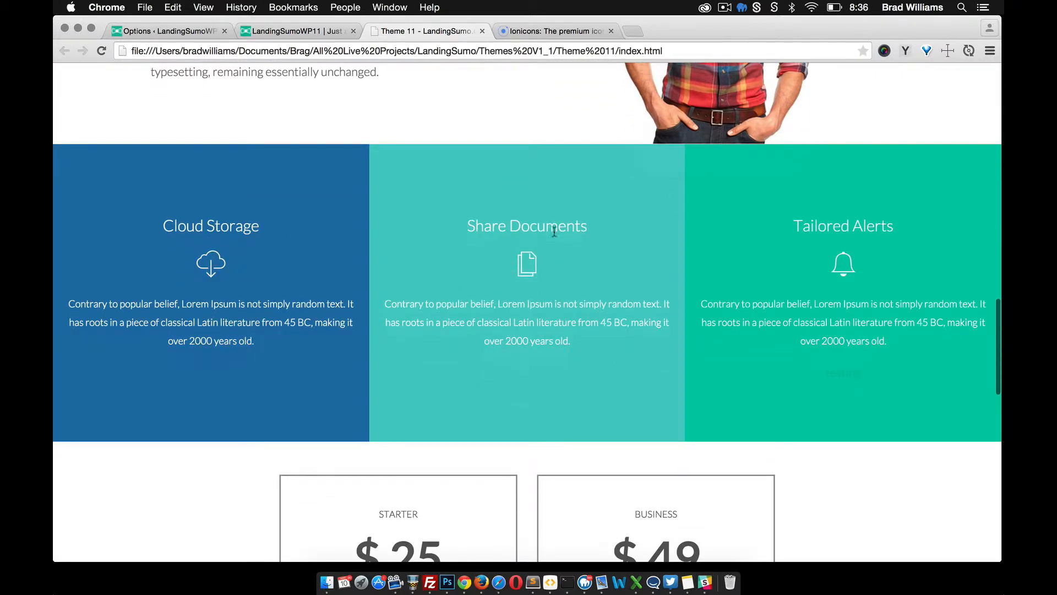
Create a new service titled "Service 1" and fill its body with the same two paragraphs of Latin filler text
left_click(212, 31)
scroll(354, 178, "up", 10)
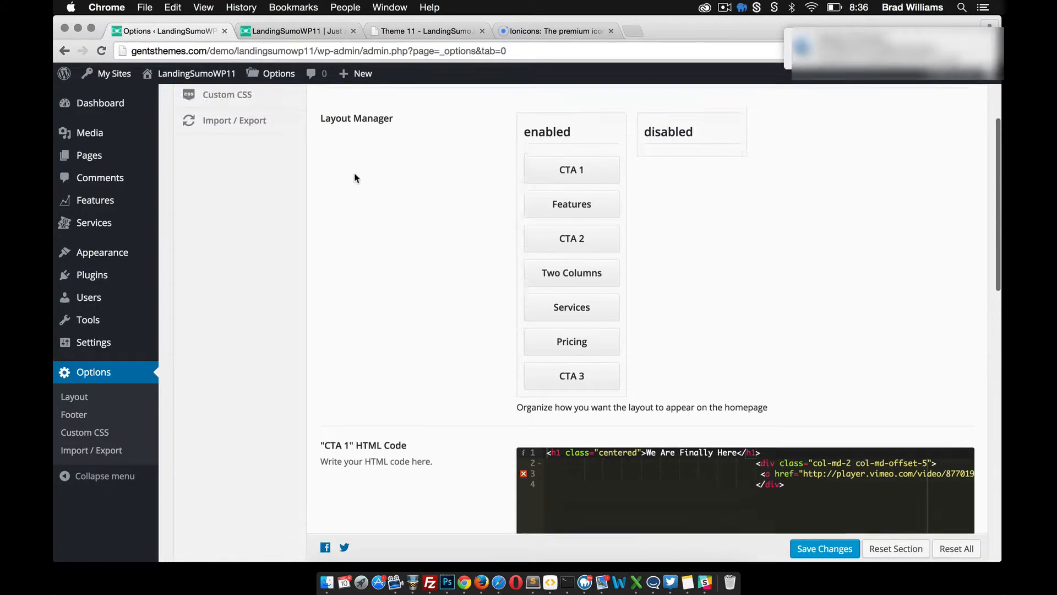
scroll(354, 177, "up", 3)
scroll(355, 178, "down", 3)
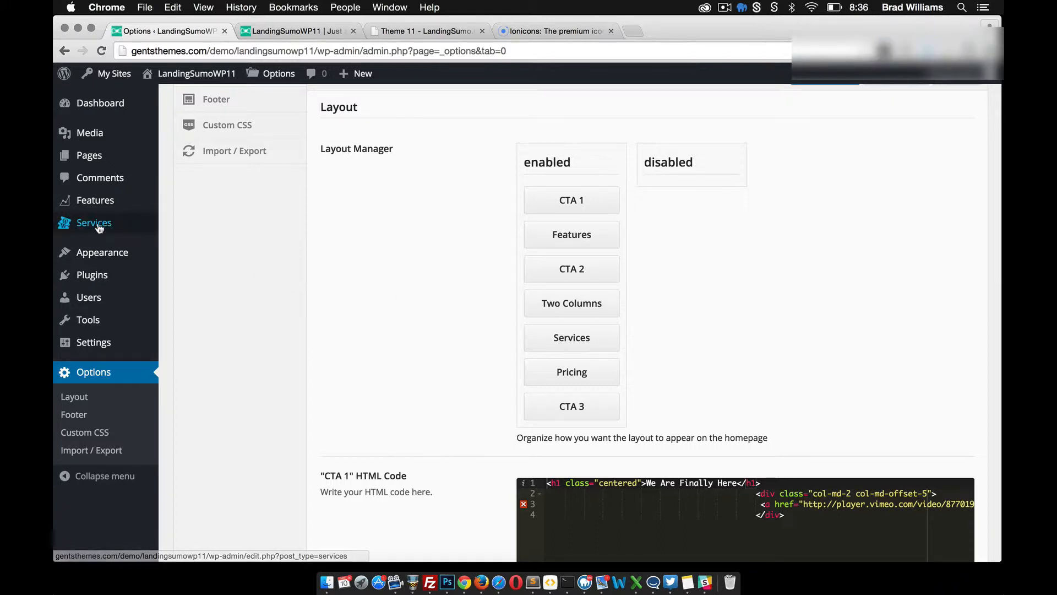
mouse_move(94, 223)
left_click(194, 243)
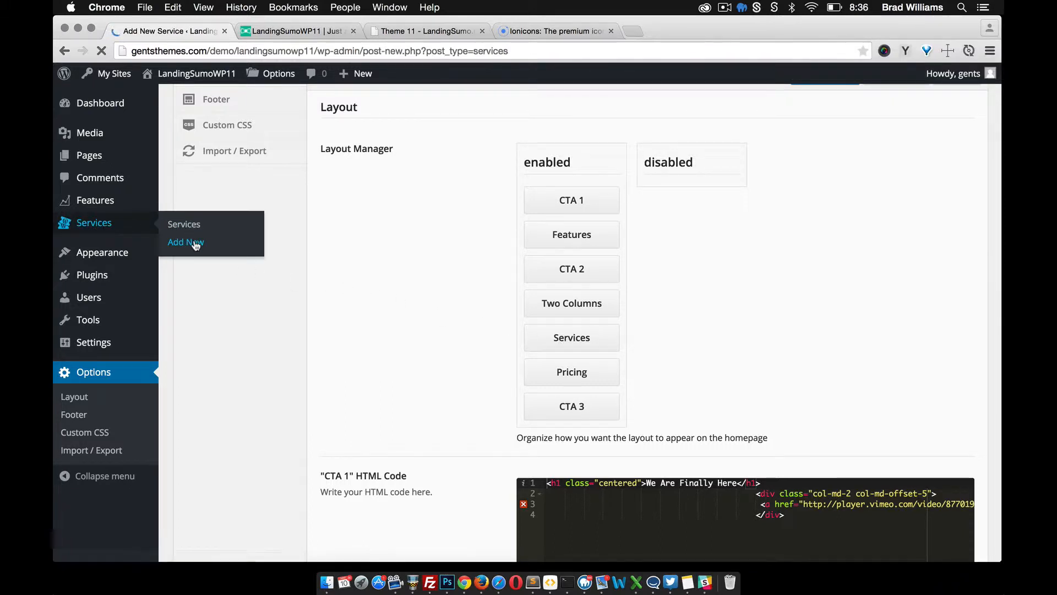
type("Se")
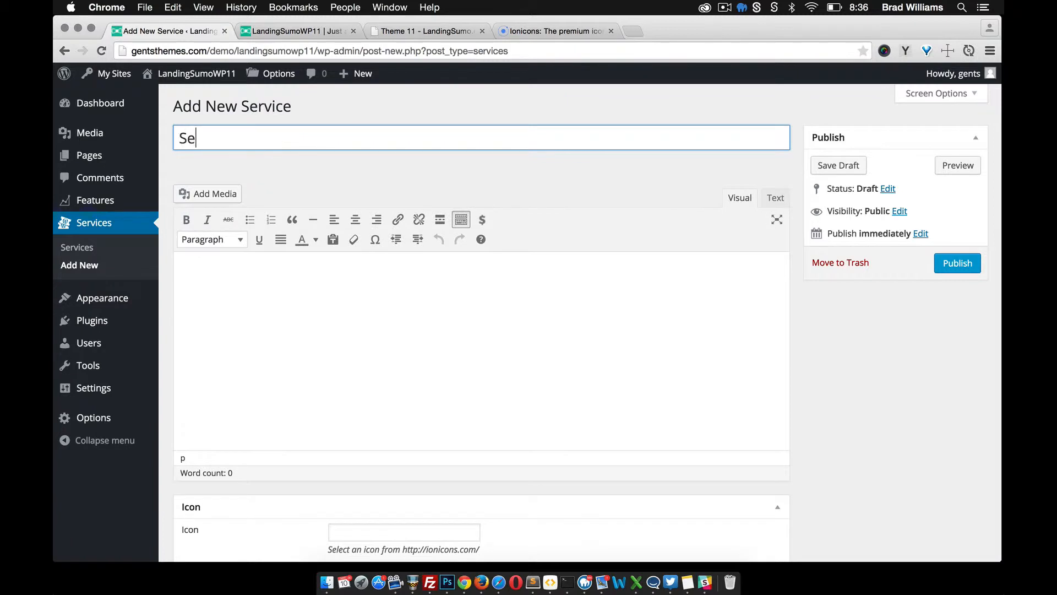
type("rvice 1")
left_click(253, 283)
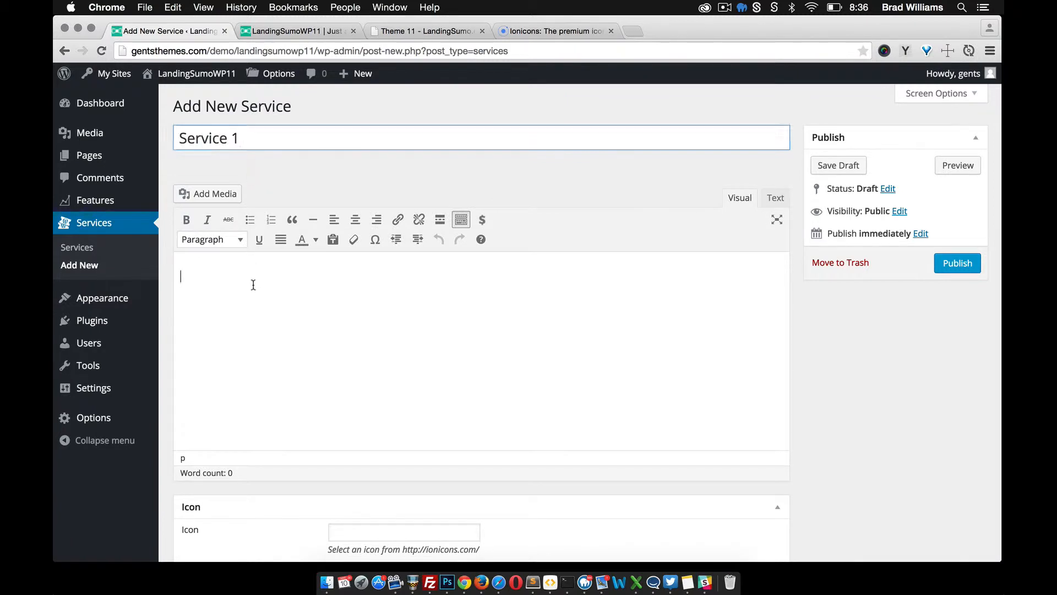
type("Fusce ac felis sit amet ligula pharetra condimentum. Phasellus nec sem in justo pellentesque facilisis. Ut a nisl id ante tempus hendrerit. Nullam vel sem. Suspendisse eu ligula. Aenean commodo ligula eget dolor. Etiam sit amet orci eget eros faucibus tincidunt. Aenean massa. Ut leo. Nam pretium turpis et arcu.")
Find the scissors icon on the Ionicons site and copy its name for the service's icon field
scroll(380, 335, "down", 5)
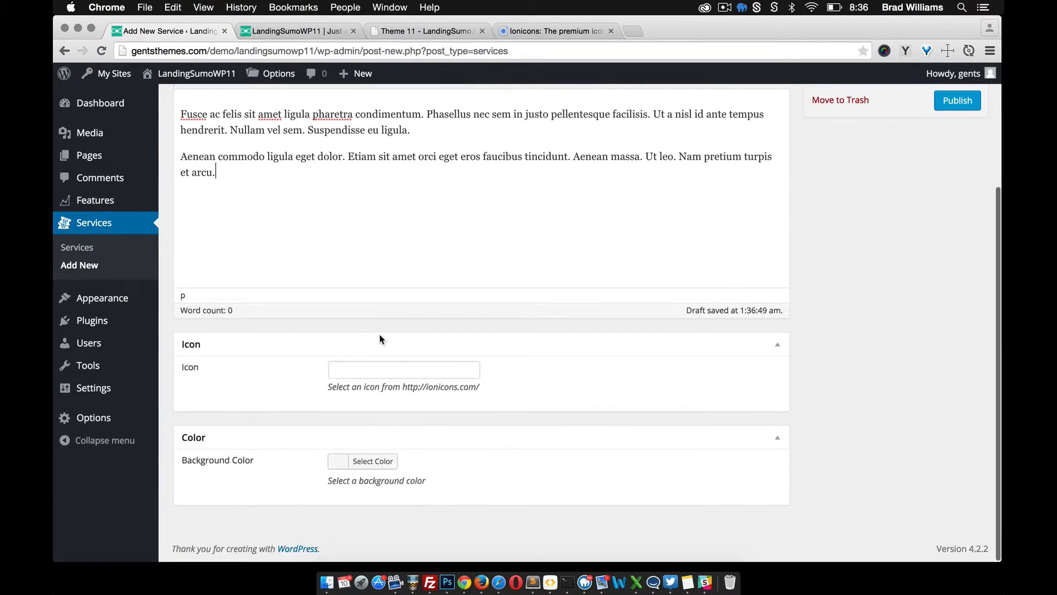
left_click(362, 371)
left_click(557, 31)
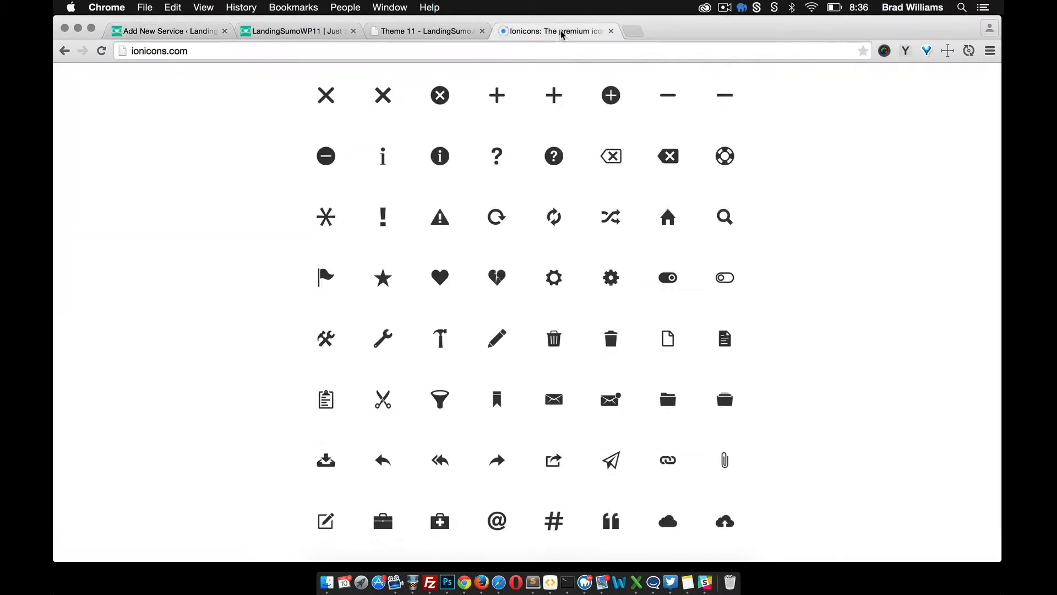
scroll(552, 297, "down", 4)
left_click(387, 280)
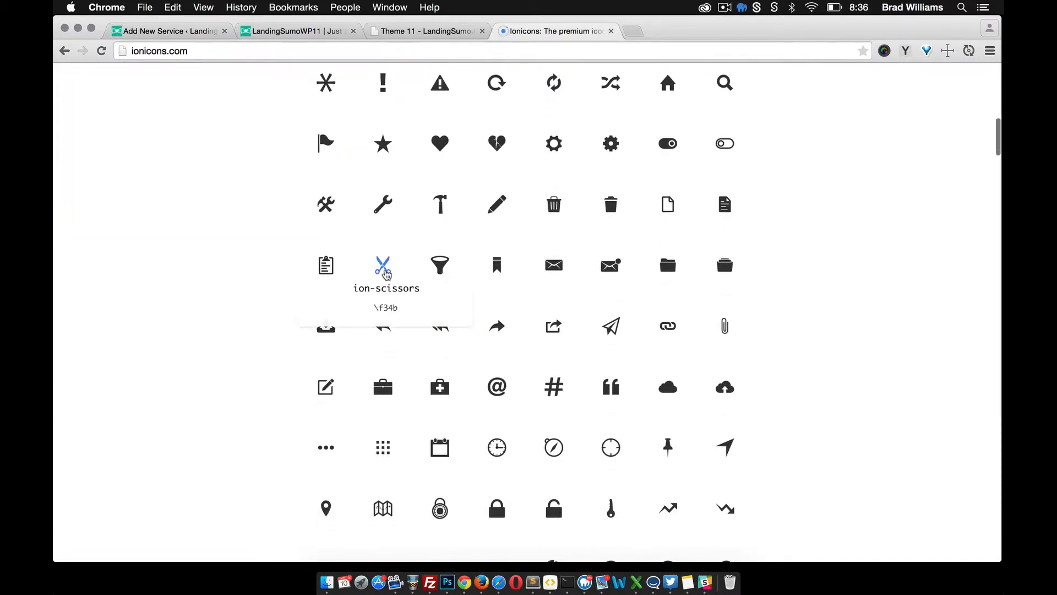
left_click_drag(426, 292, 346, 288)
key("super+c")
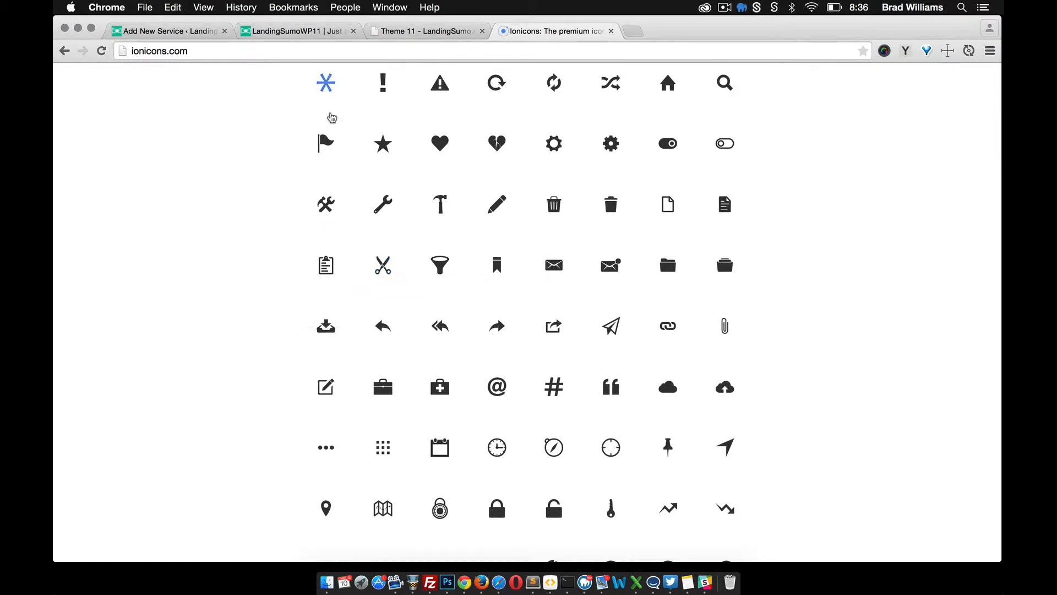
Set the service's icon to ion-scissors and publish the service
left_click(168, 31)
key("super+v")
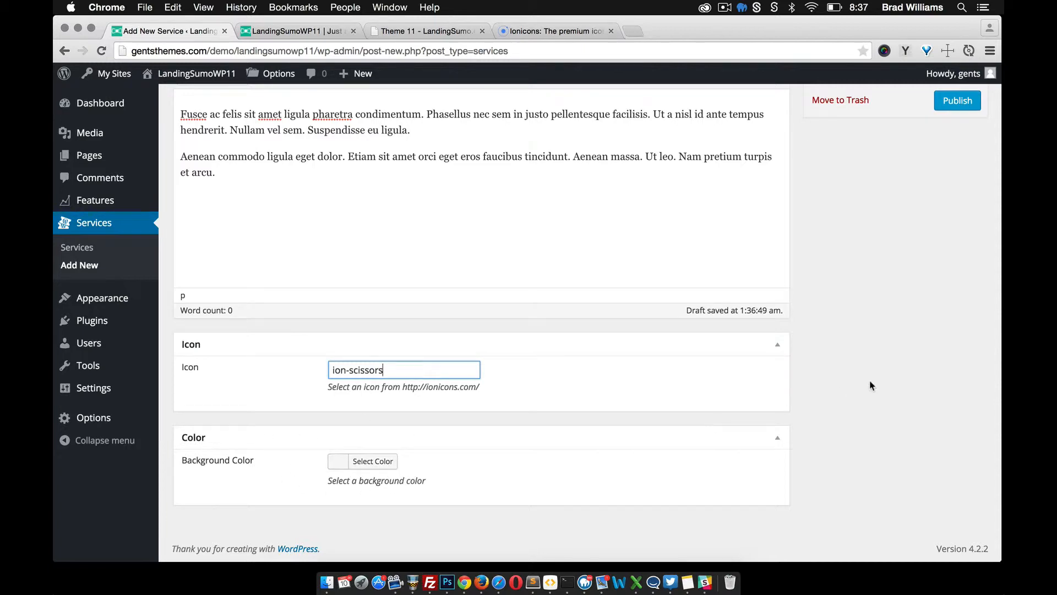
scroll(870, 385, "up", 5)
left_click(957, 222)
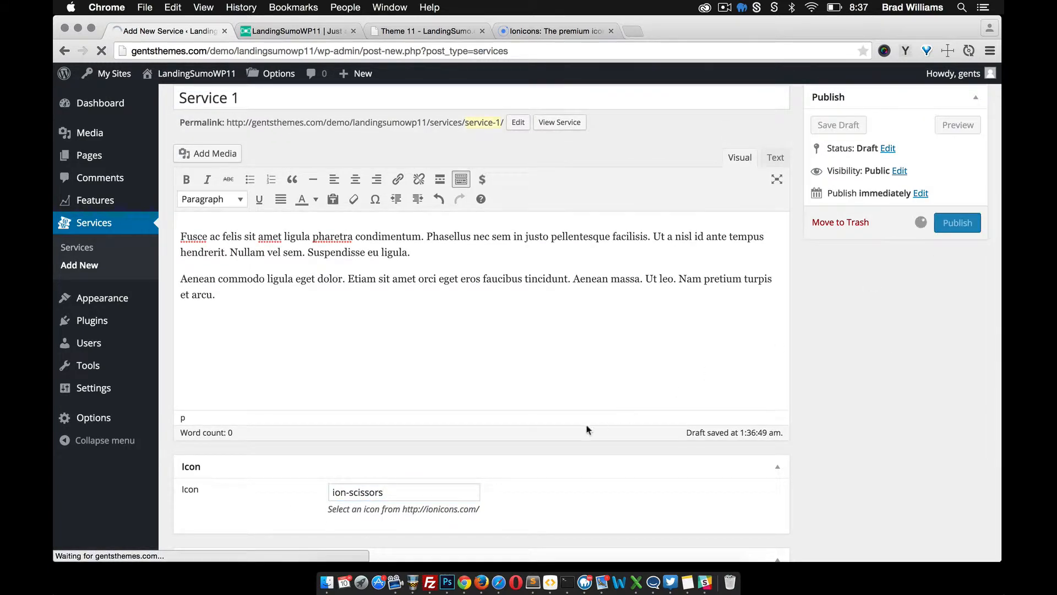
Reload the live homepage to check the new service in its services section
scroll(606, 464, "down", 3)
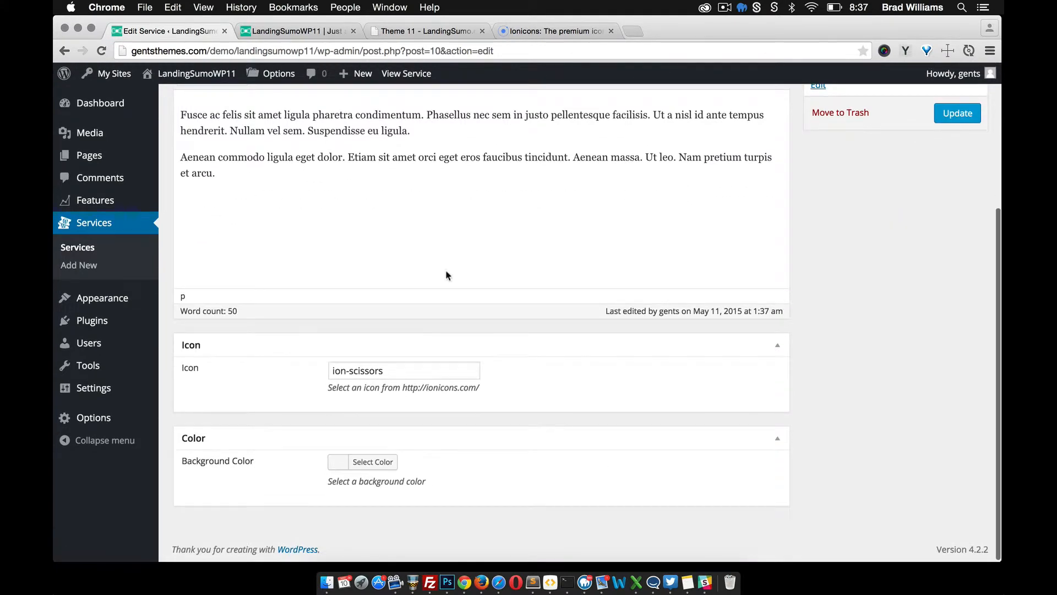
left_click(301, 31)
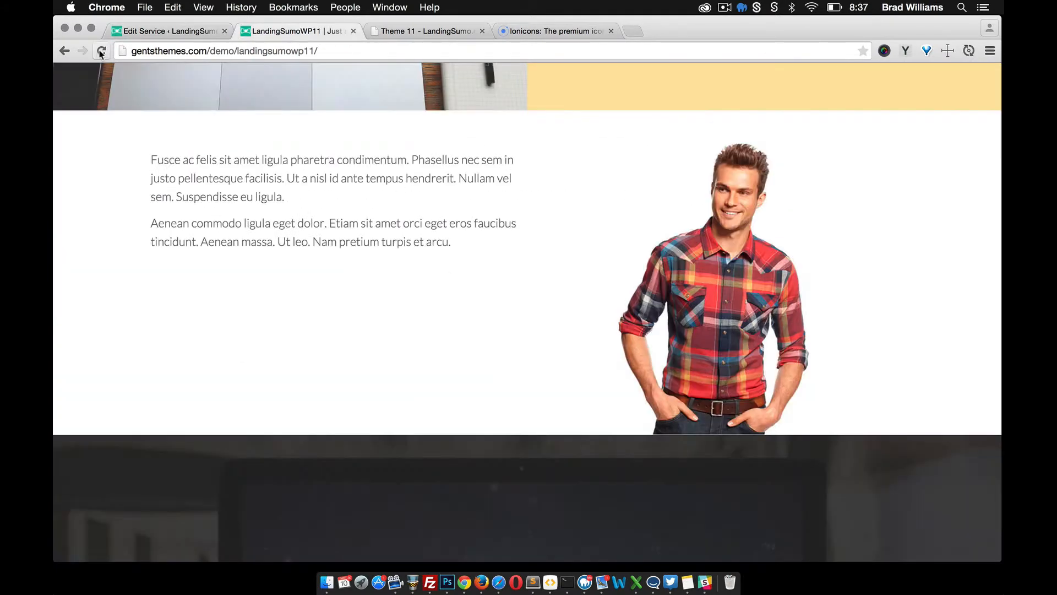
left_click(101, 50)
scroll(213, 177, "down", 5)
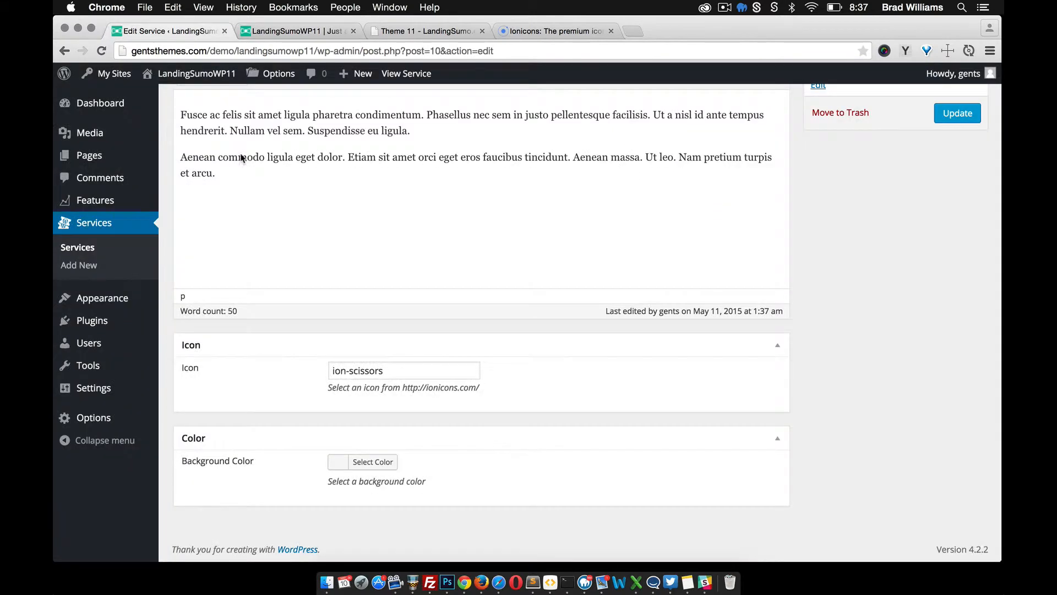
Set Service 1's background colour to the yellow preset, update the service, and reload the live homepage to check it
left_click(165, 31)
left_click(387, 464)
scroll(400, 496, "down", 2)
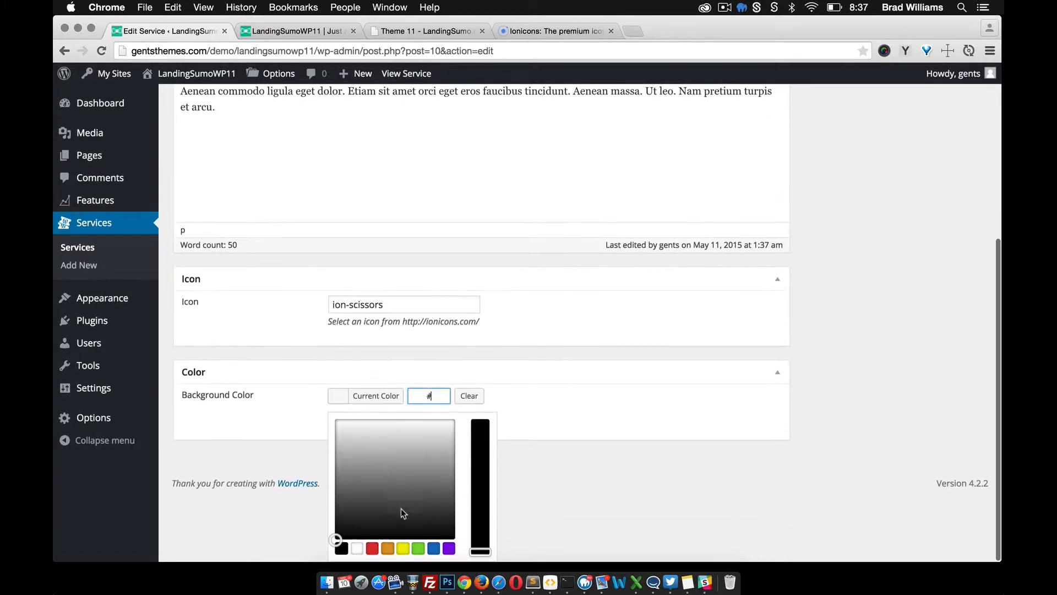
left_click(403, 550)
left_click(585, 392)
scroll(585, 391, "up", 5)
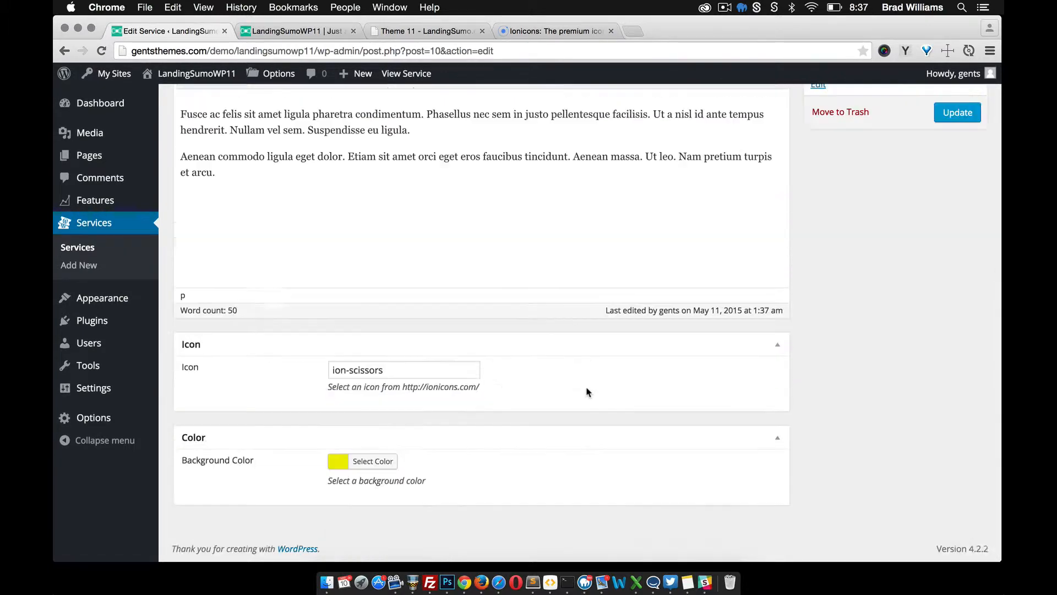
left_click(948, 234)
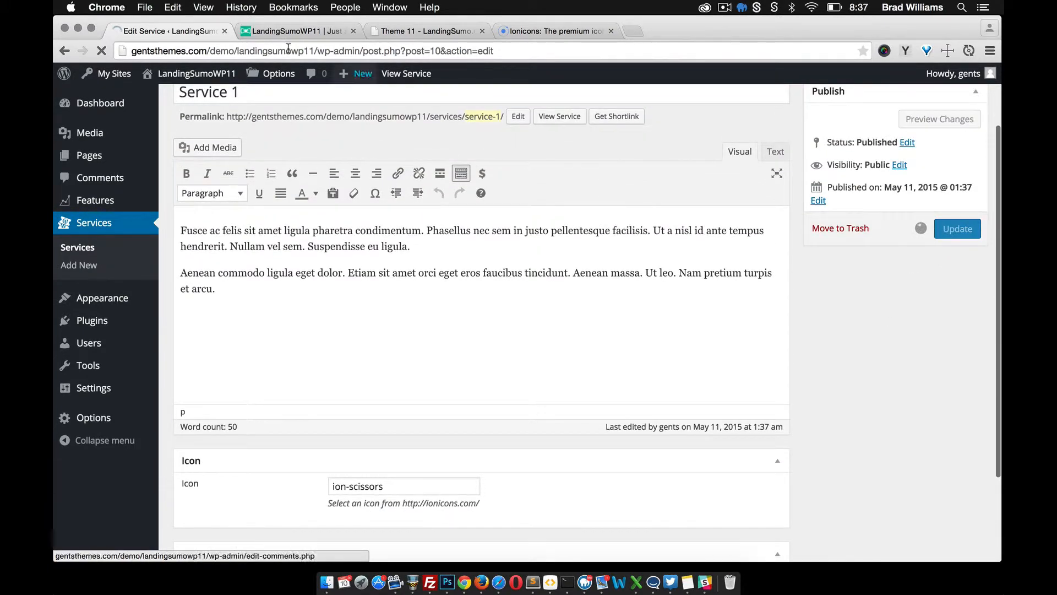
left_click(268, 33)
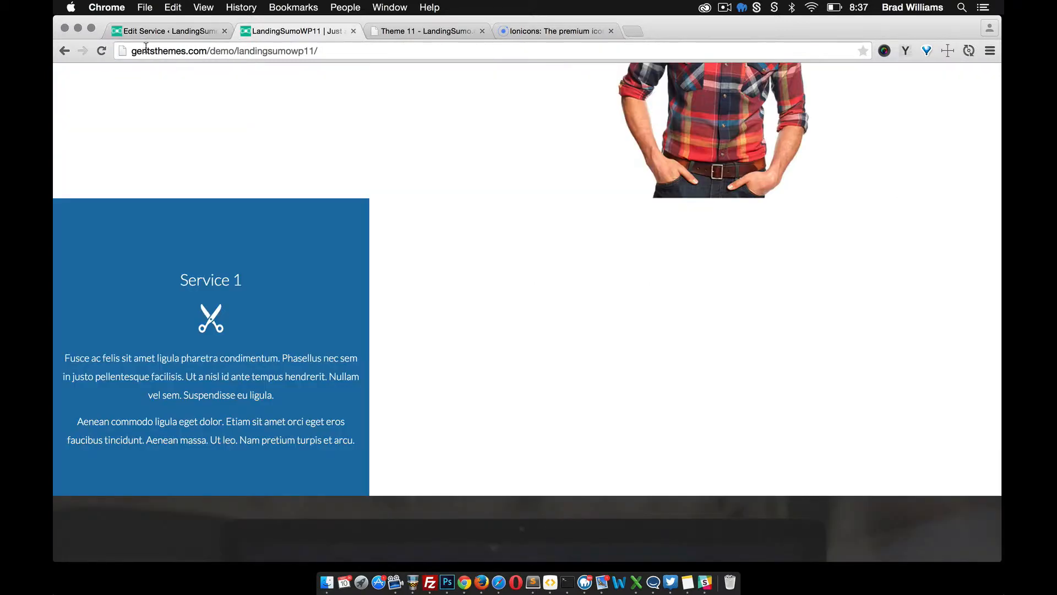
left_click(102, 51)
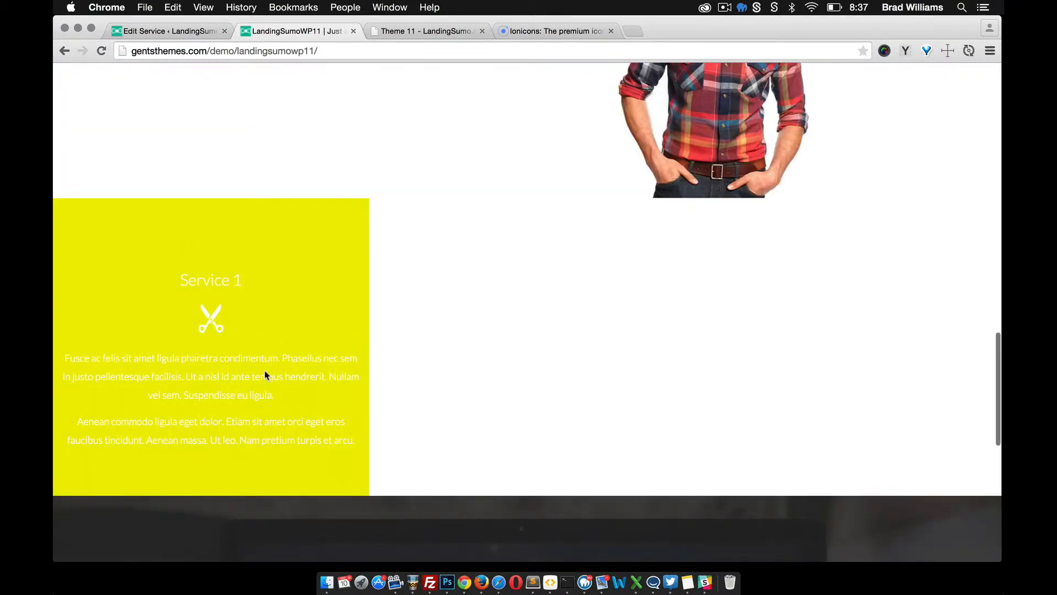
Clear Service 1's background colour and update the service
left_click(140, 30)
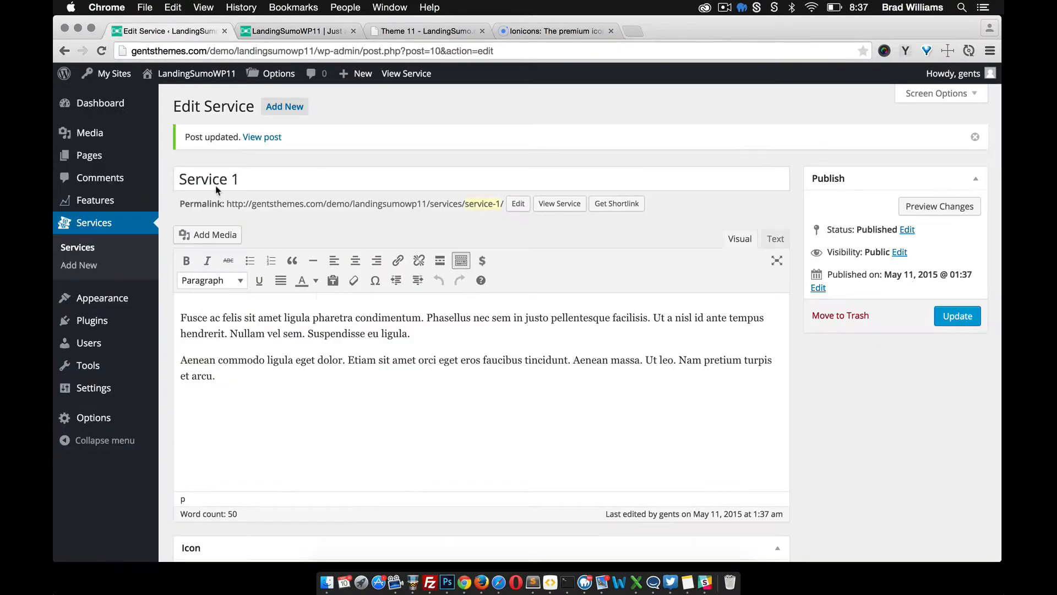
scroll(366, 330, "down", 5)
left_click(383, 464)
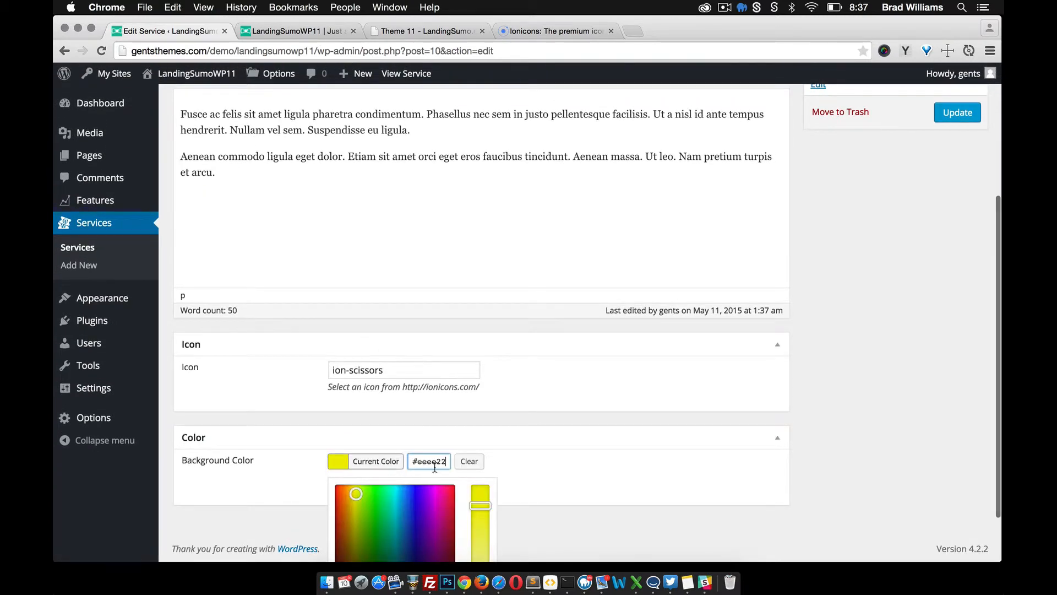
left_click(470, 462)
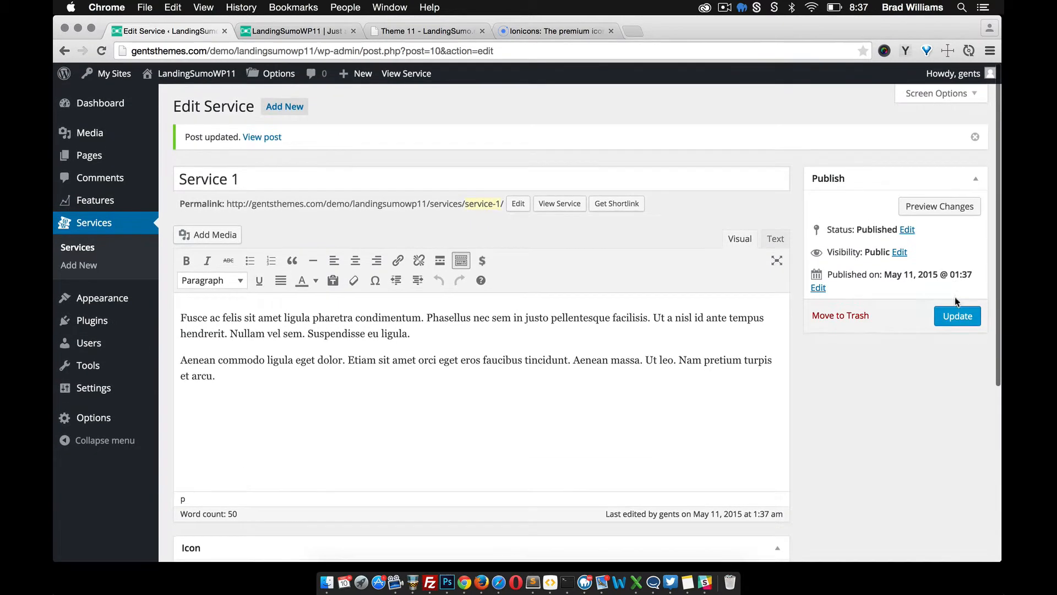
left_click(957, 317)
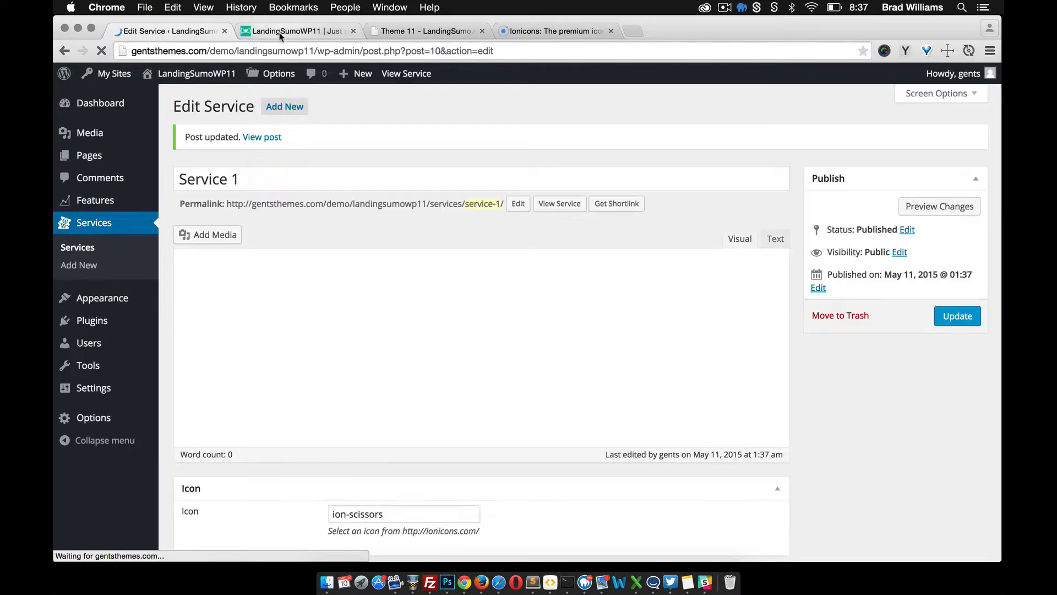
Reload the live homepage to check Service 1's background colour
left_click(282, 32)
left_click(101, 53)
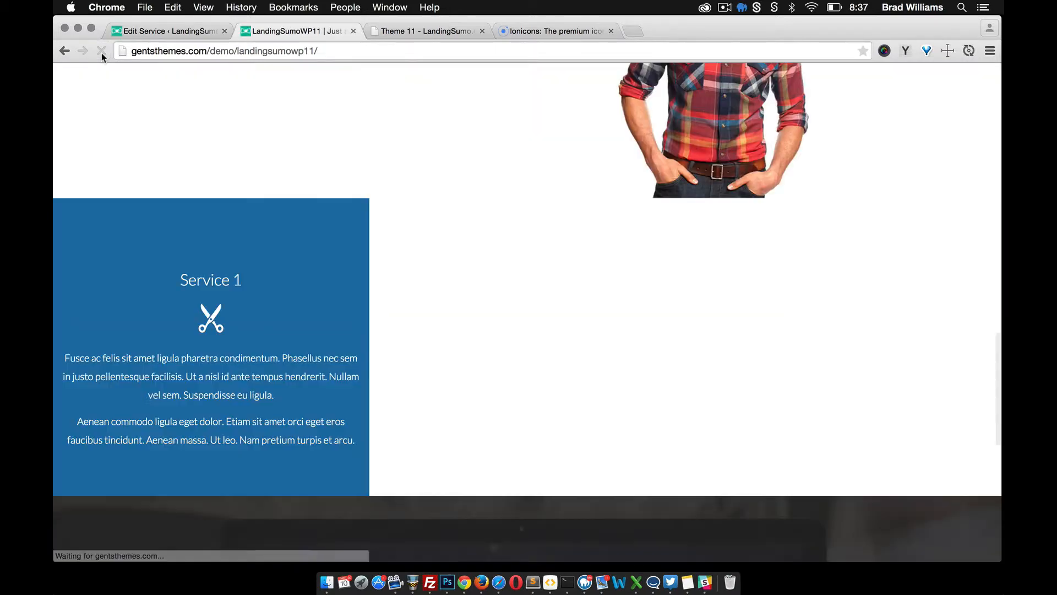
scroll(263, 243, "down", 2)
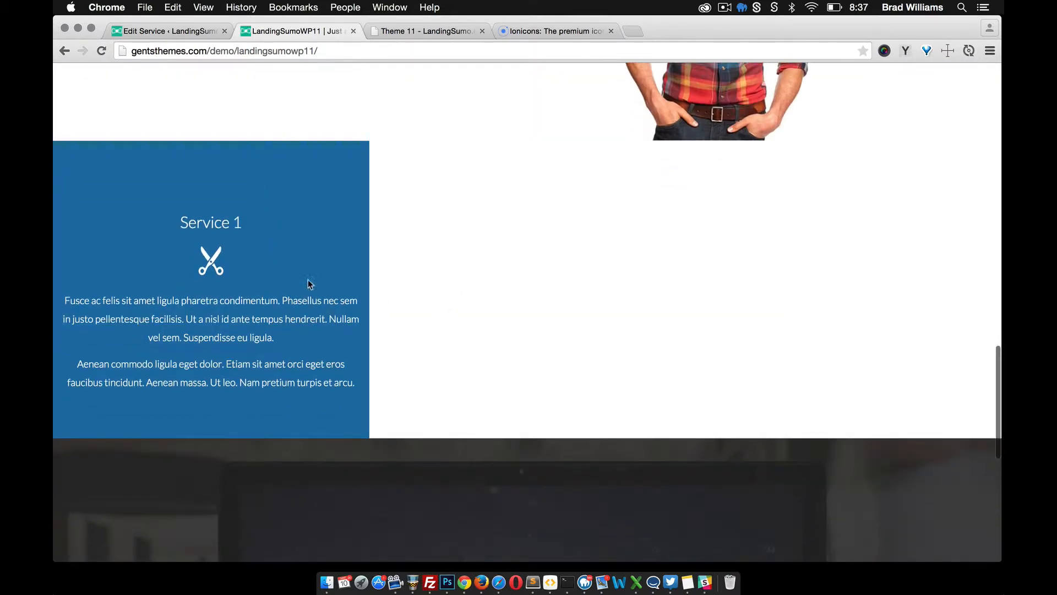
scroll(553, 295, "down", 5)
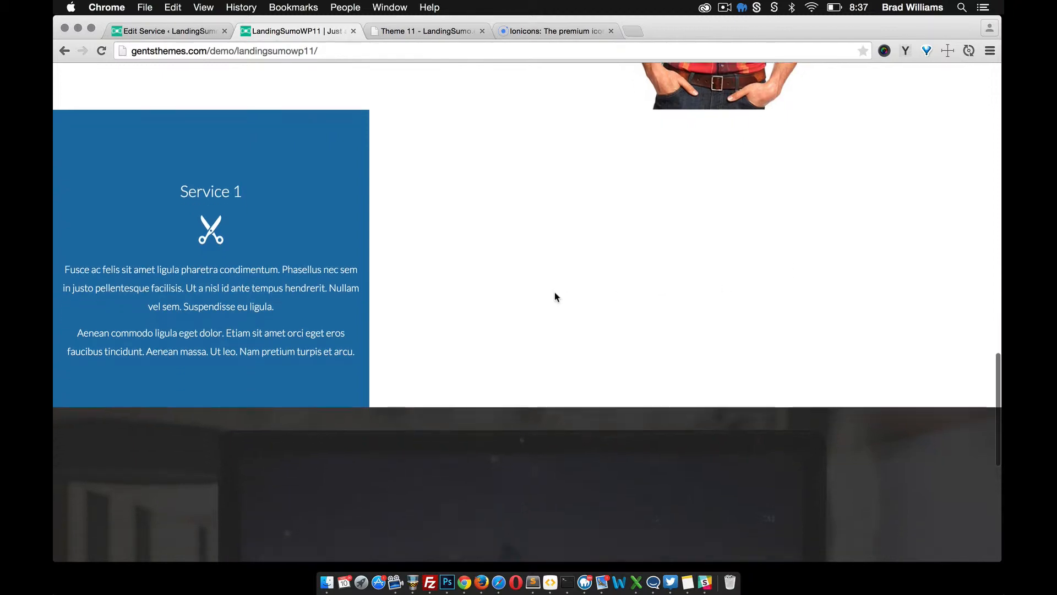
scroll(554, 296, "up", 3)
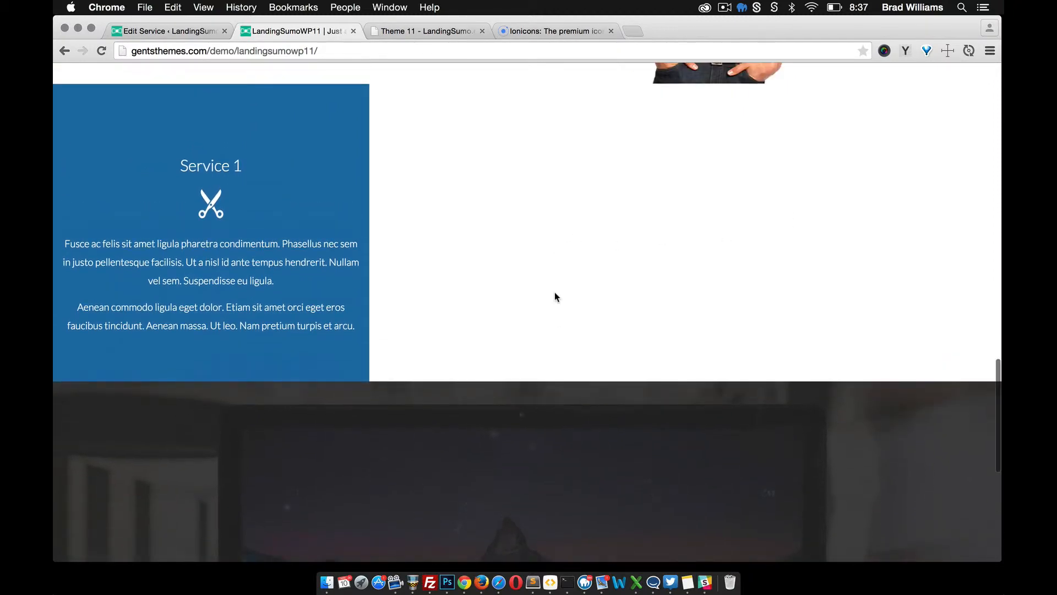
Examine the pricing section below the coloured services on the Theme 11 demo page
left_click(440, 31)
scroll(469, 175, "down", 10)
scroll(469, 179, "down", 1)
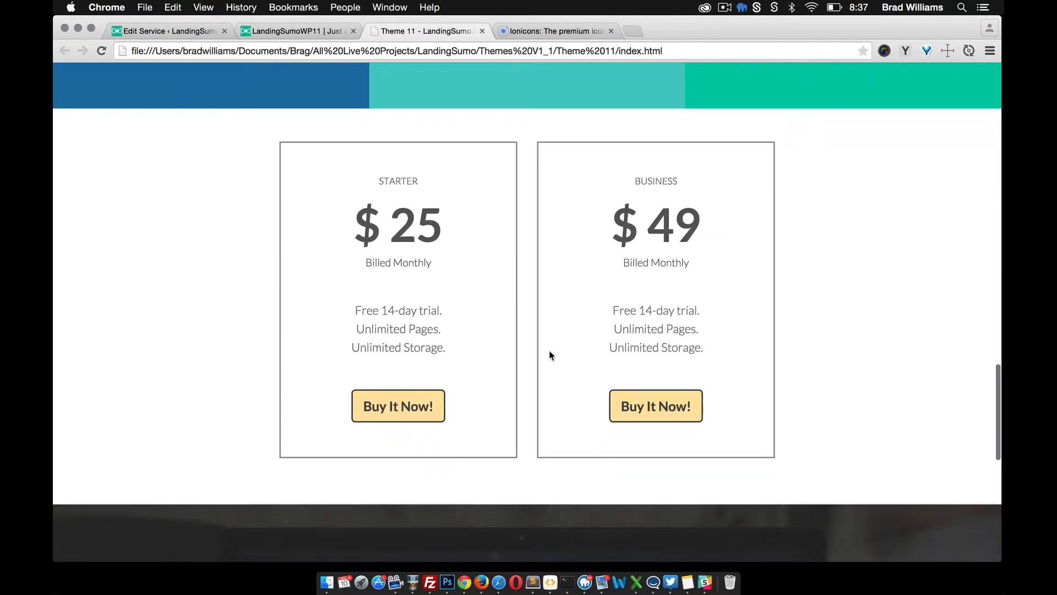
Create a new WordPress page titled "Pricing"
left_click(310, 36)
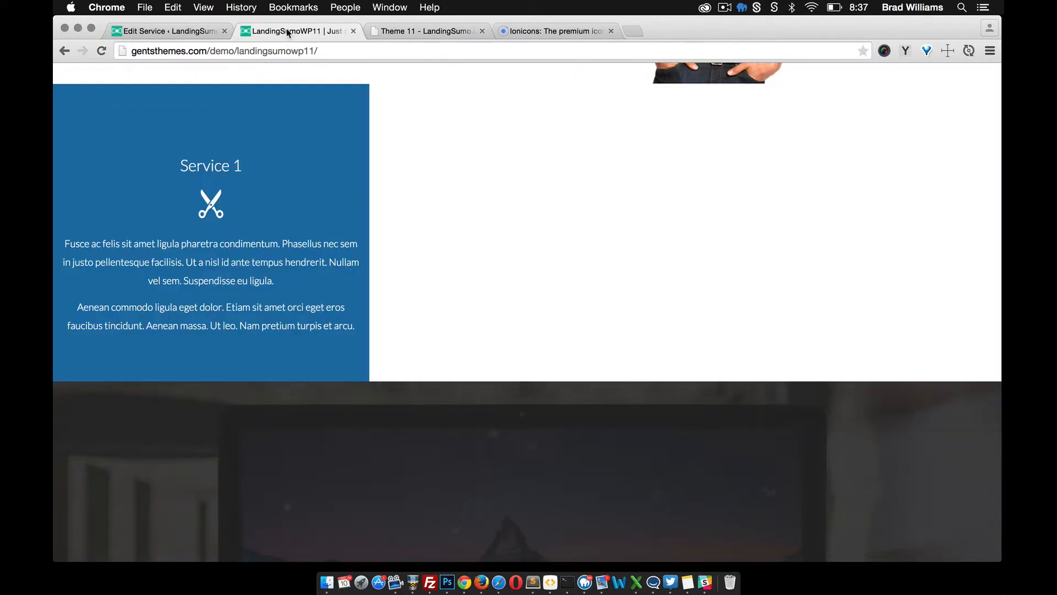
left_click(203, 35)
mouse_move(88, 155)
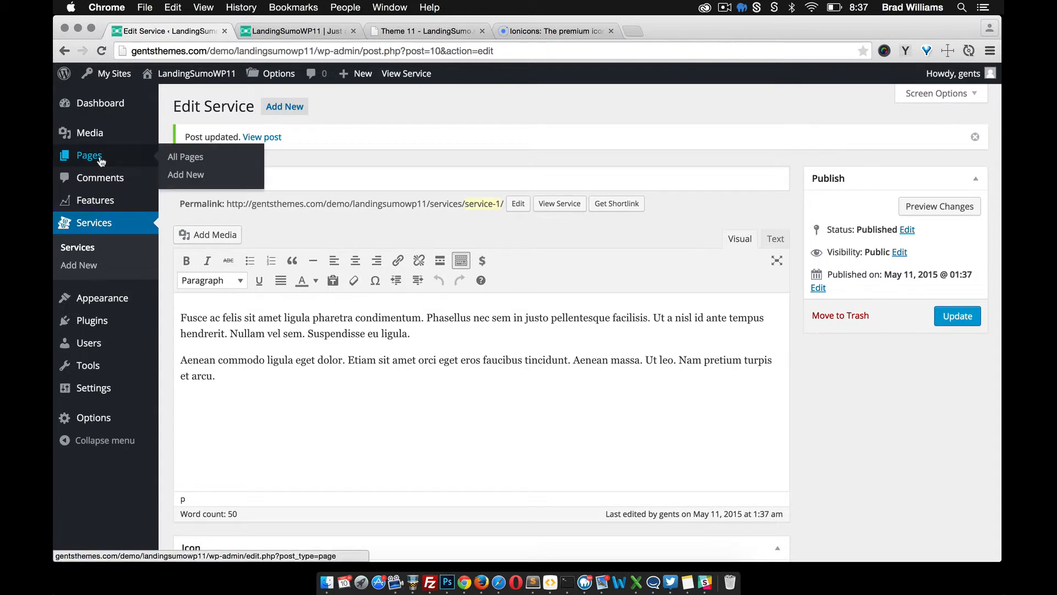
left_click(187, 175)
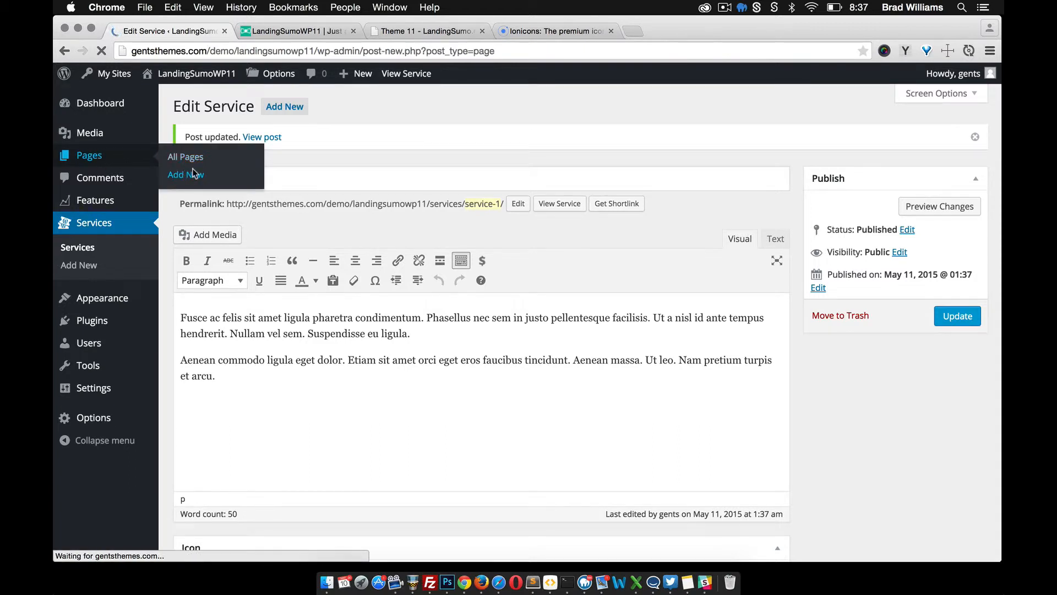
type("{")
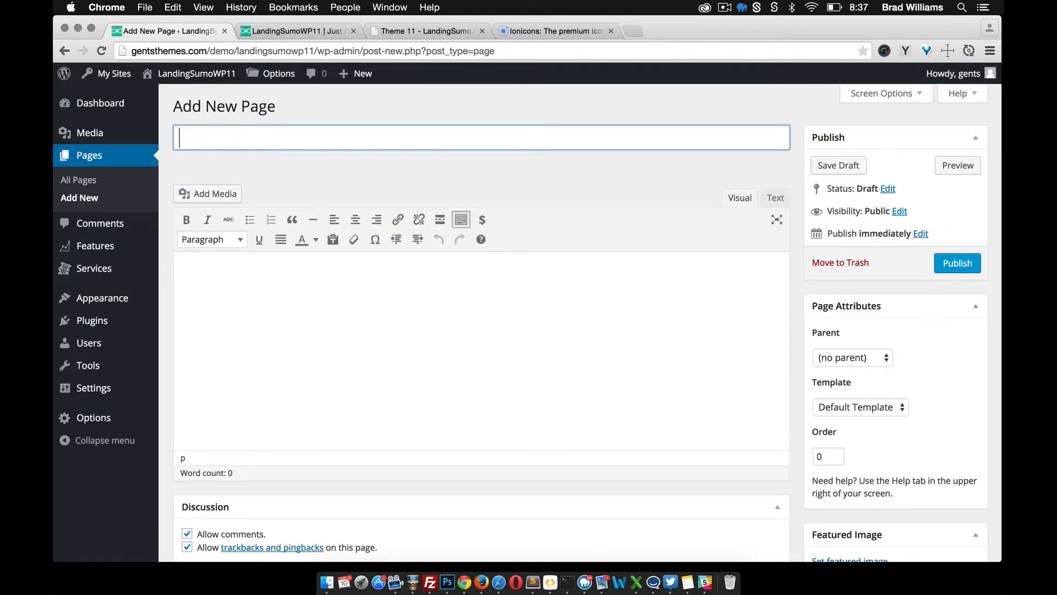
type("Pricing")
left_click(282, 312)
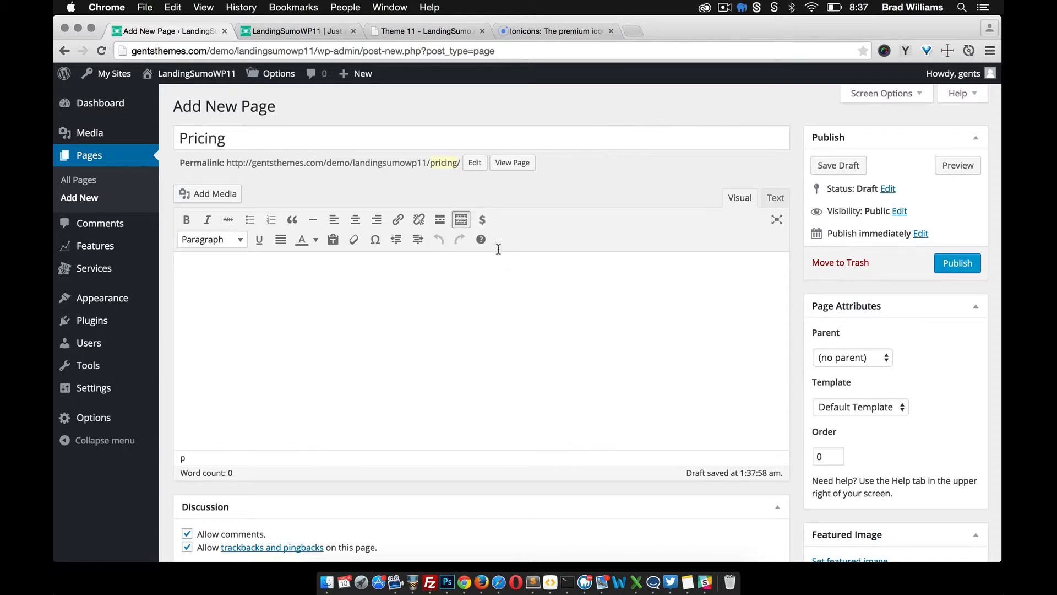
Insert the default three-plan sumo_pricing_table shortcode into the page body and publish the page
left_click(482, 219)
scroll(403, 350, "down", 3)
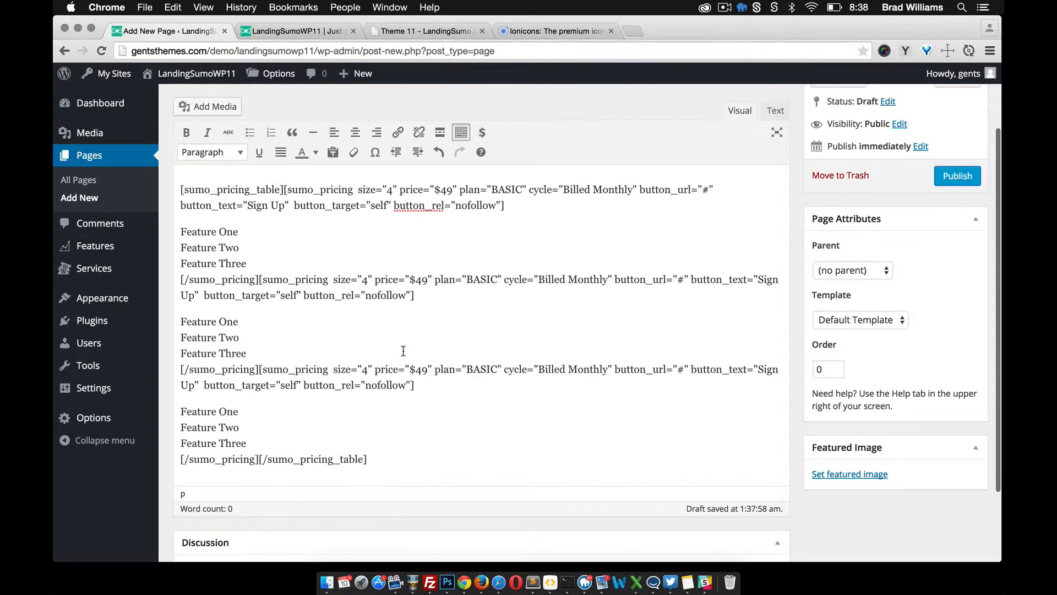
scroll(403, 351, "up", 2)
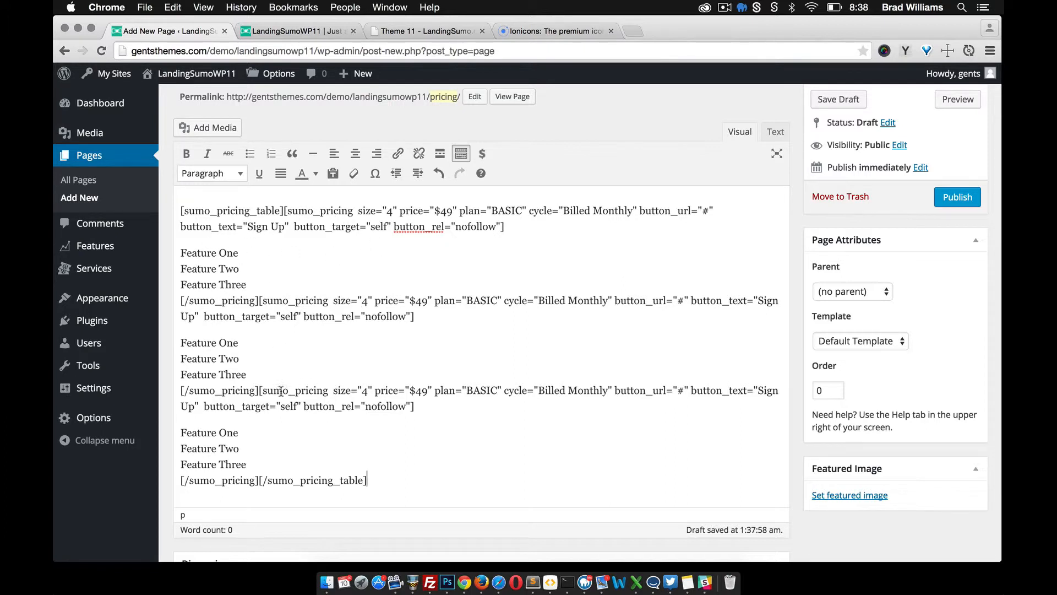
scroll(270, 428, "down", 2)
scroll(271, 429, "up", 5)
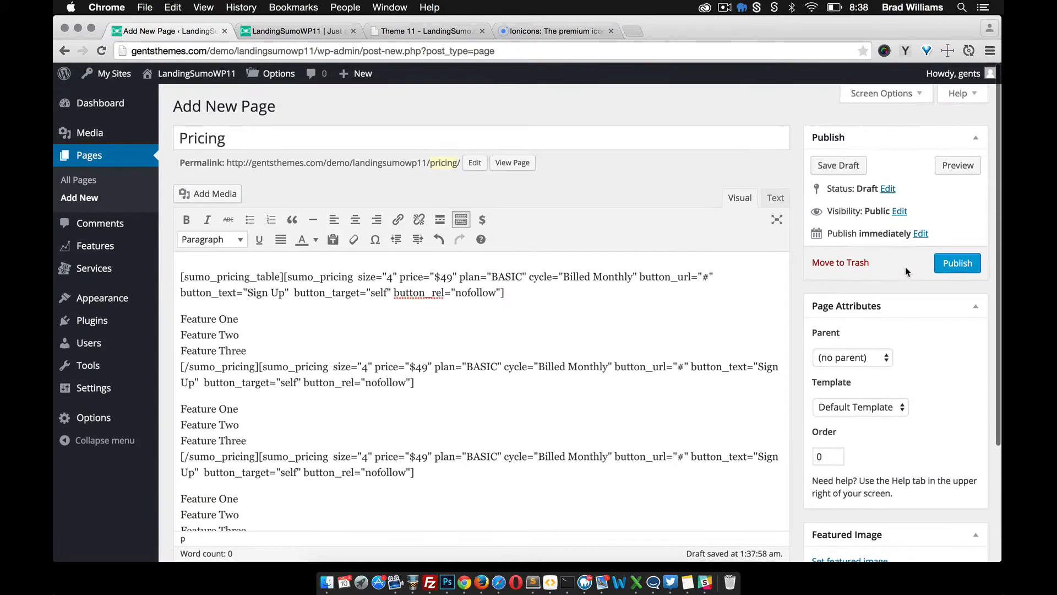
left_click(965, 267)
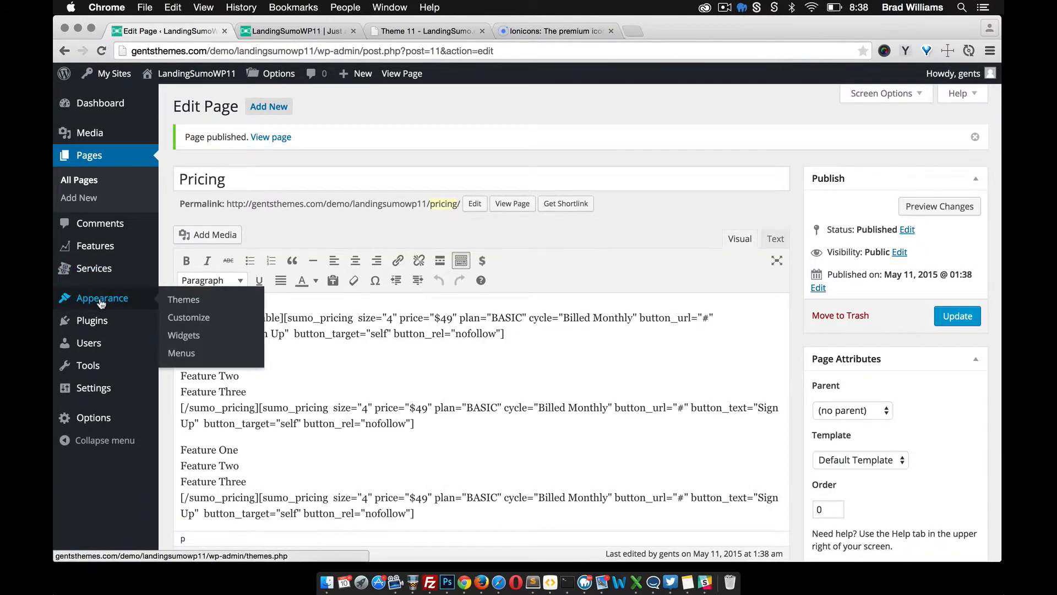
Assign the Pricing page to the "Pricing" Page setting in the theme's layout options and save the changes
mouse_move(98, 421)
left_click(176, 419)
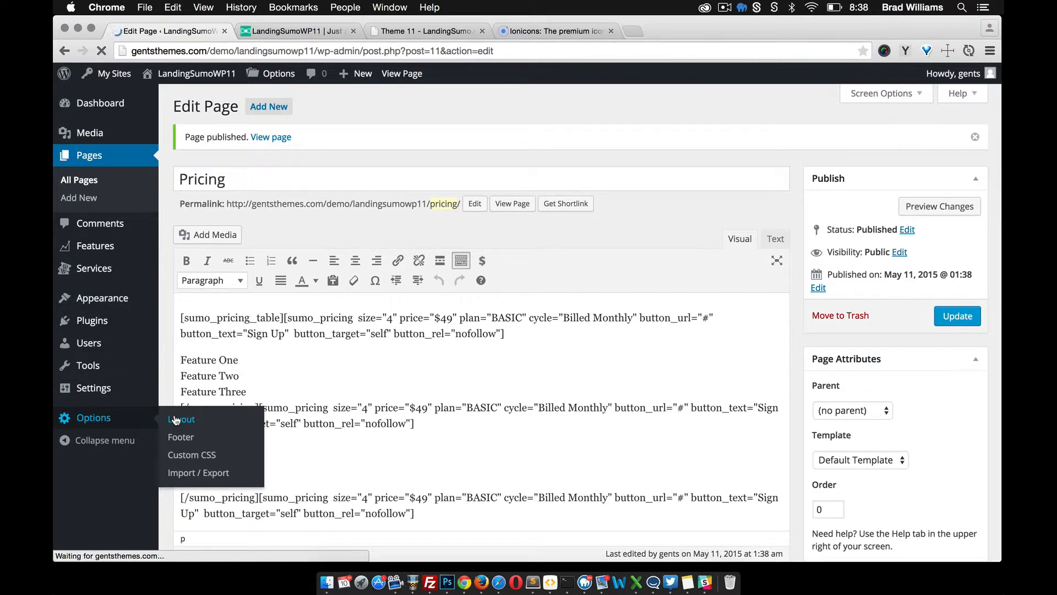
scroll(448, 398, "down", 10)
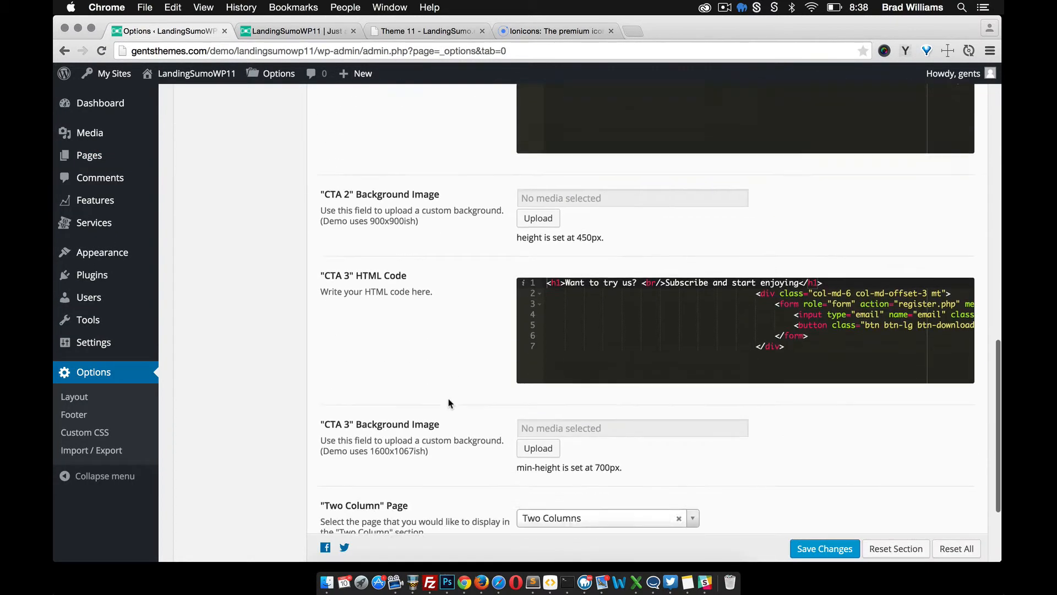
scroll(448, 398, "down", 5)
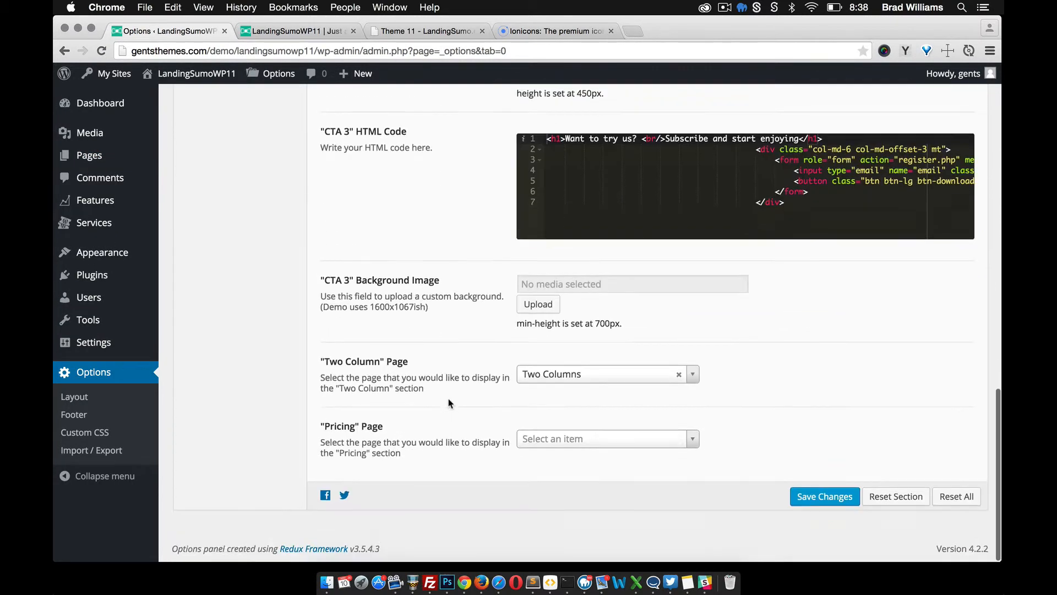
left_click(660, 445)
left_click(540, 495)
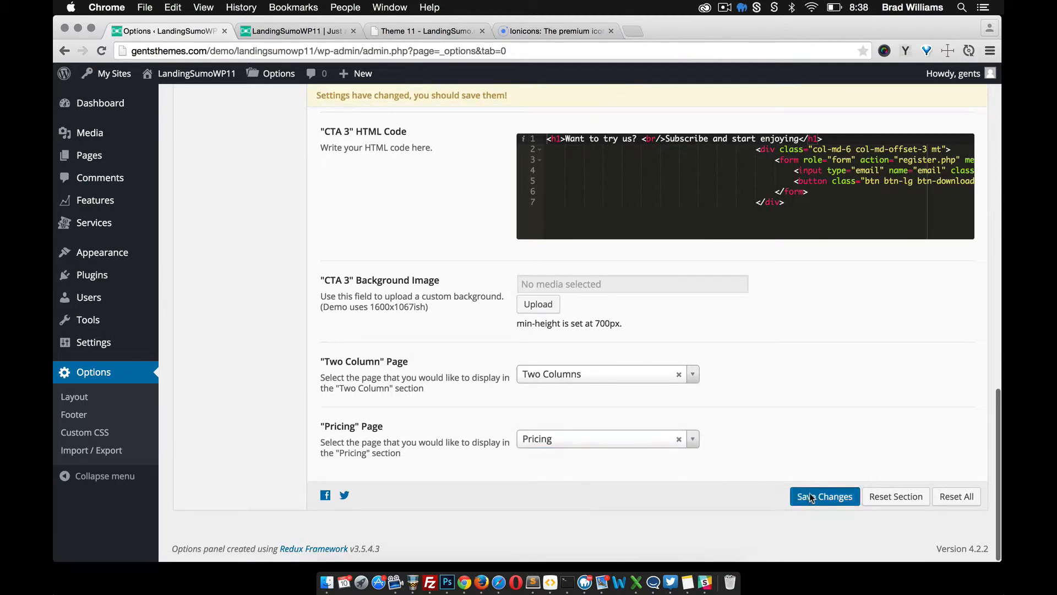
left_click(809, 497)
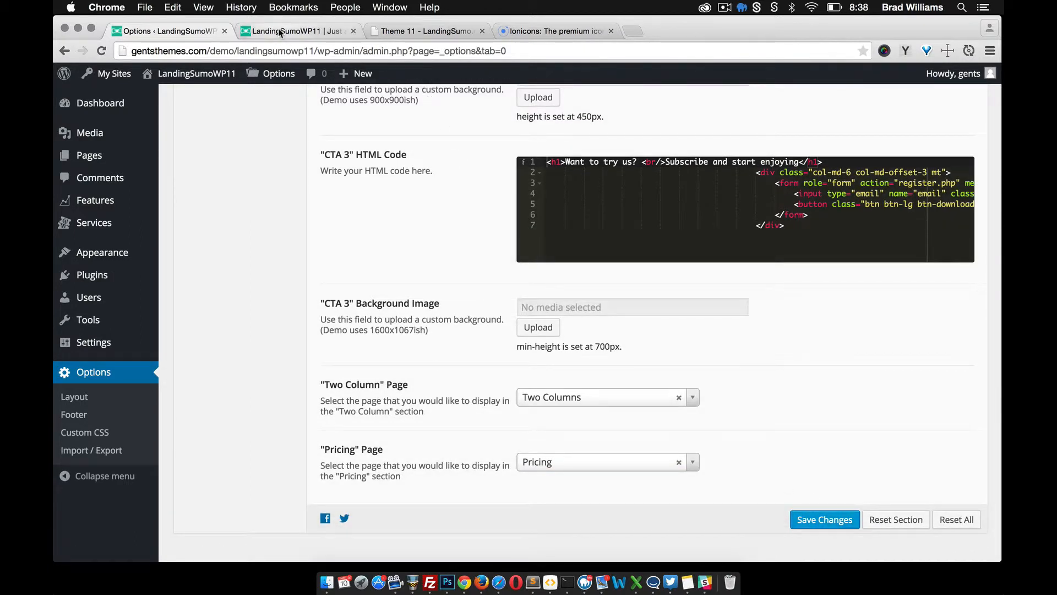
Reload the live homepage and examine its pricing section
left_click(280, 33)
left_click(101, 50)
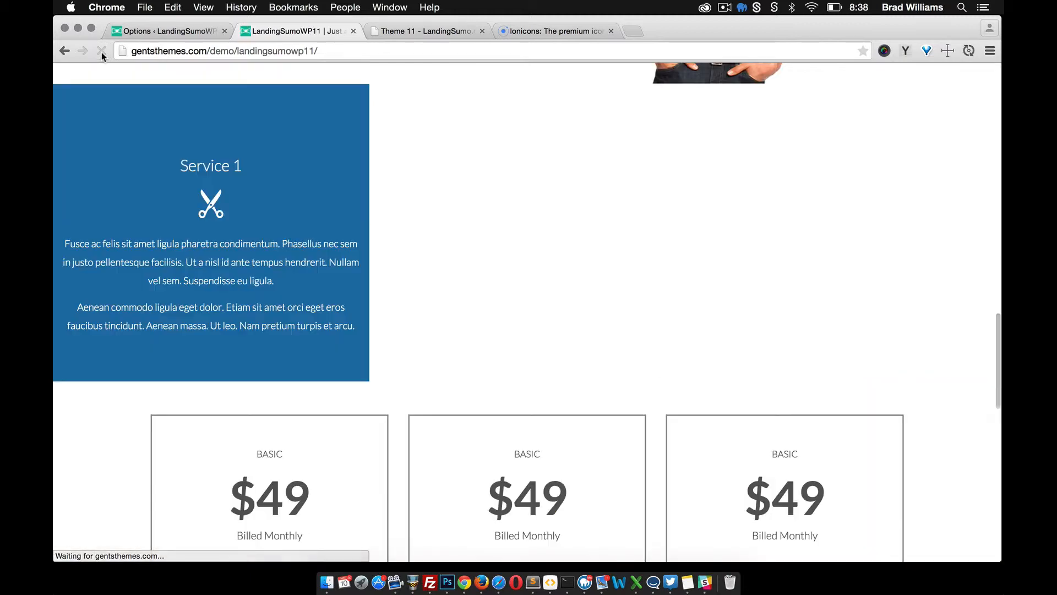
scroll(317, 174, "down", 6)
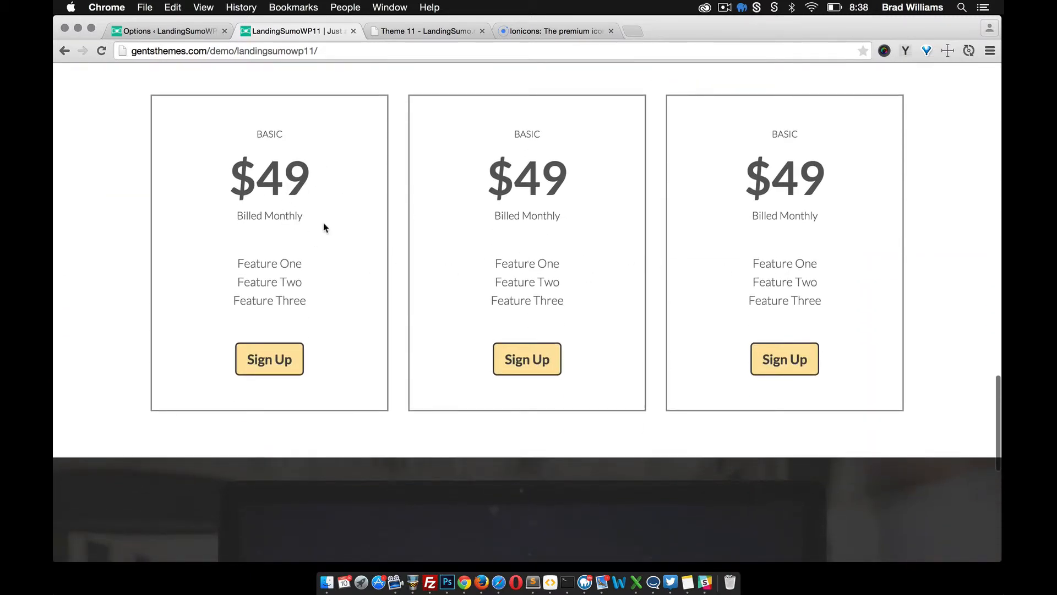
scroll(709, 274, "up", 2)
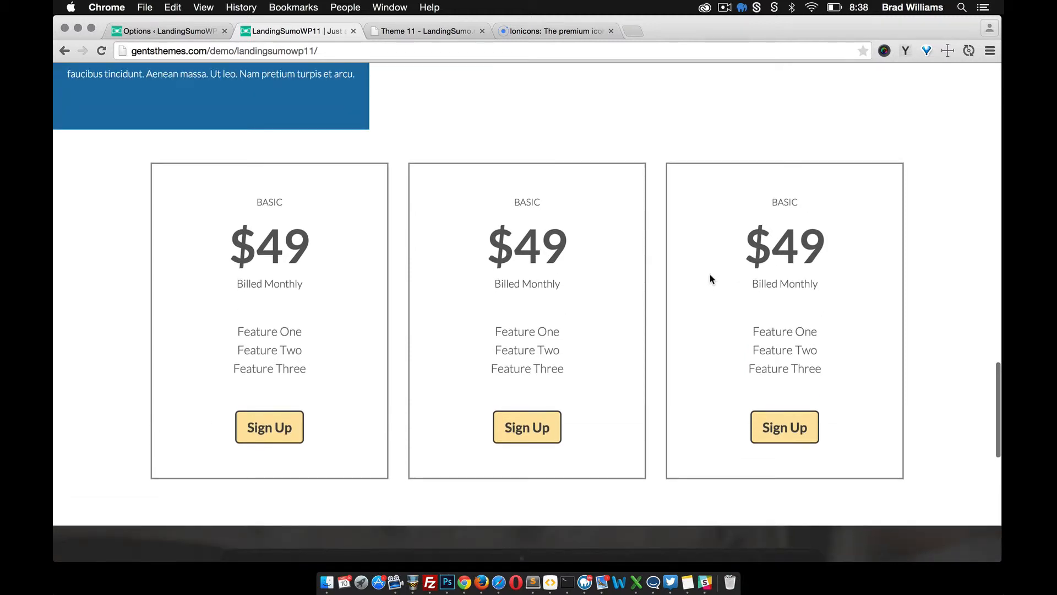
scroll(710, 275, "up", 1)
scroll(325, 302, "down", 2)
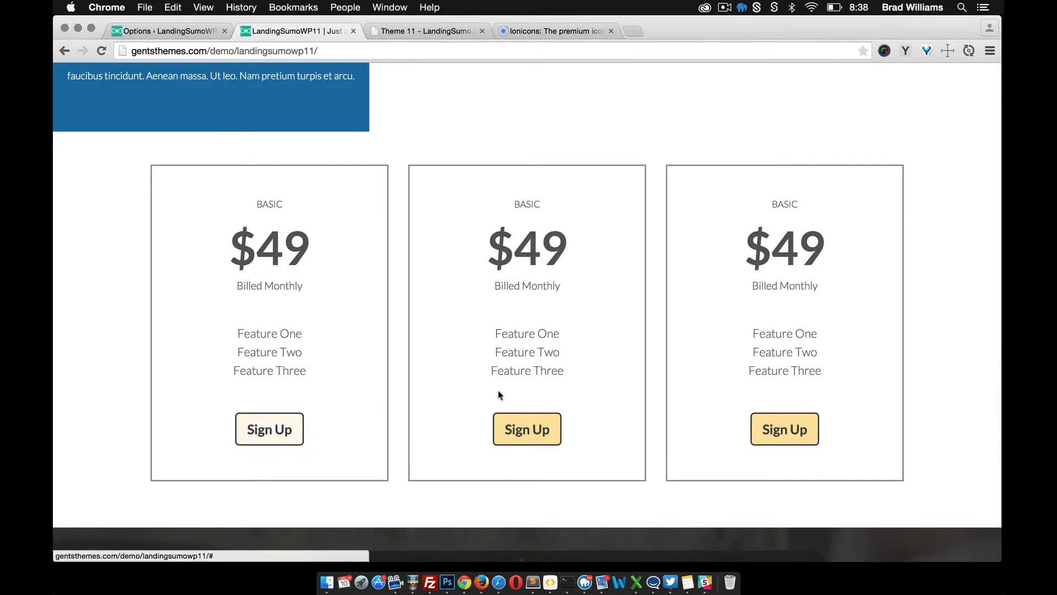
Compare the live homepage's pricing and subscribe sections with those in the Theme 11 HTML demo
scroll(726, 418, "down", 4)
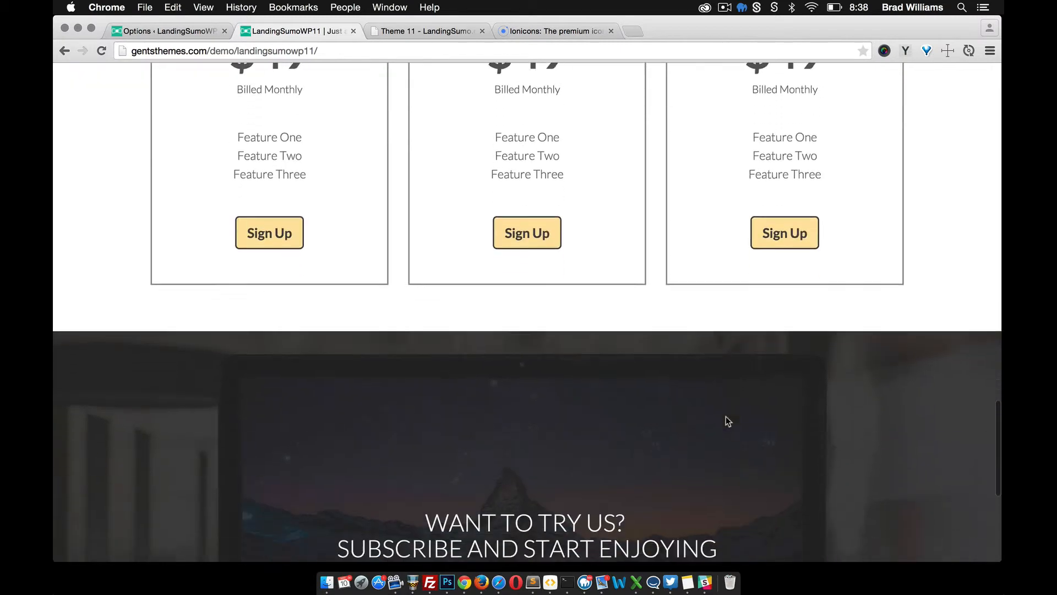
scroll(726, 418, "up", 1)
scroll(726, 416, "up", 3)
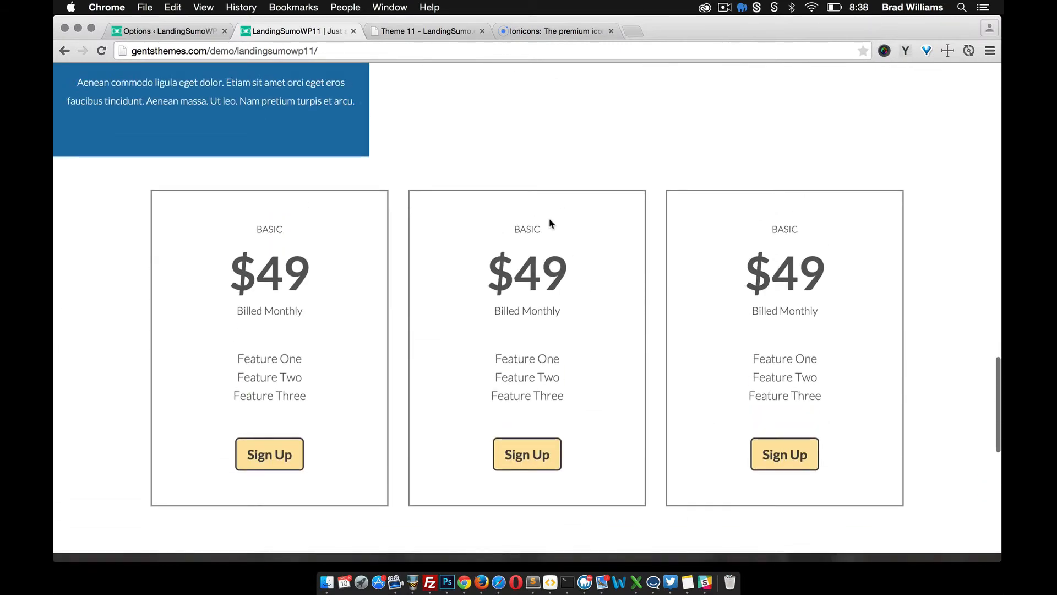
left_click(426, 31)
scroll(473, 205, "down", 10)
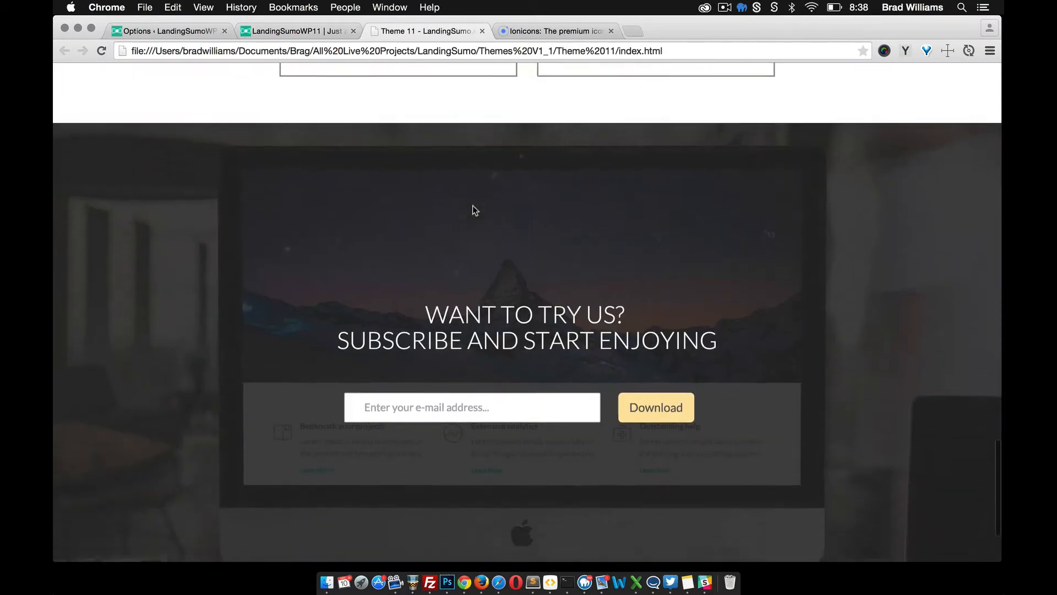
scroll(472, 206, "up", 1)
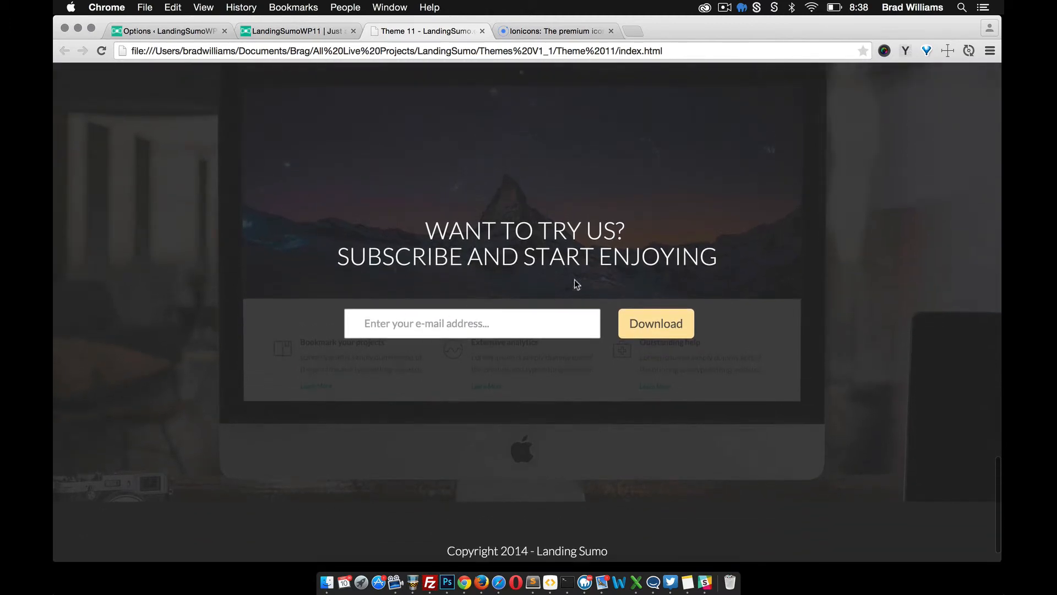
Examine the section order and the "CTA 3" HTML code and background image settings in the theme's layout options
left_click(155, 33)
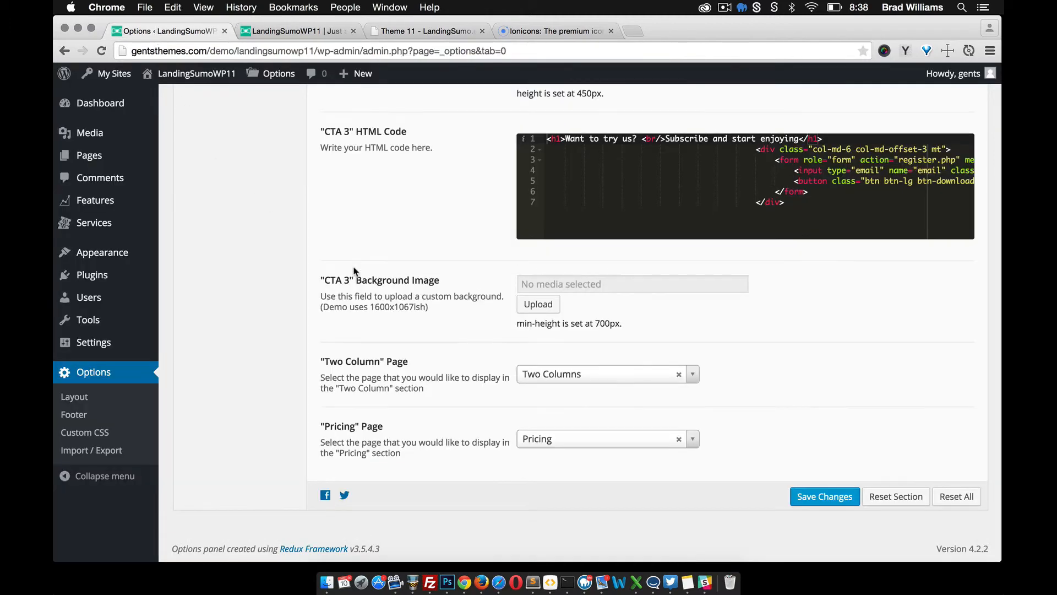
scroll(355, 270, "up", 15)
scroll(428, 265, "down", 3)
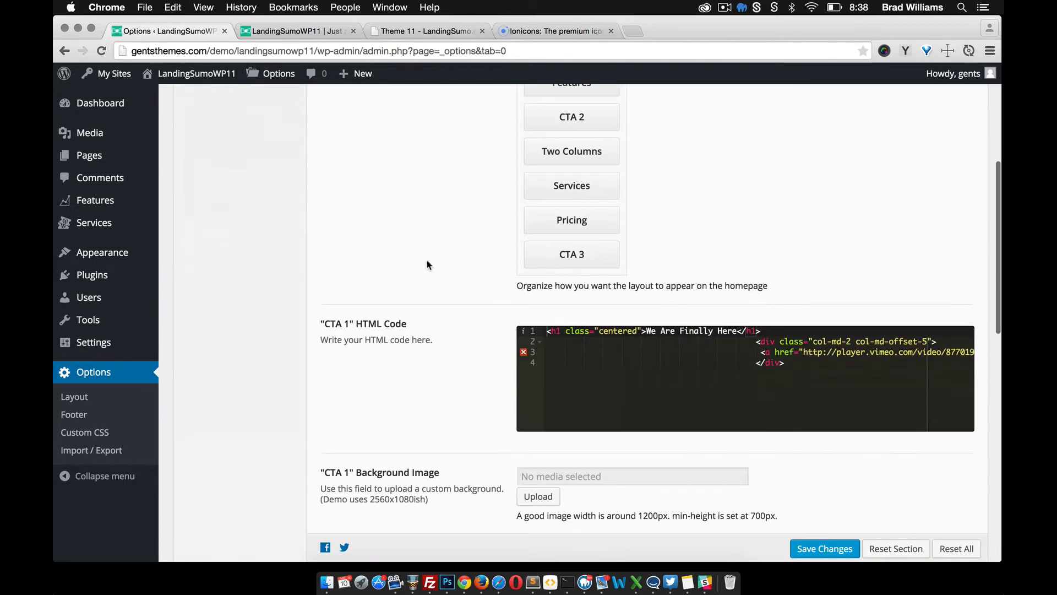
scroll(503, 243, "up", 1)
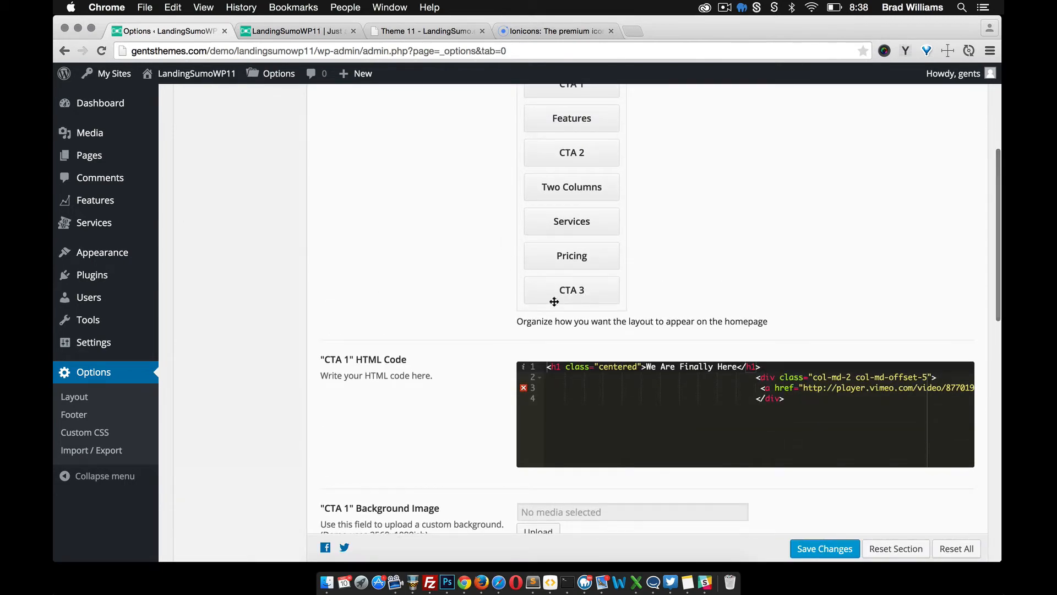
scroll(434, 327, "down", 10)
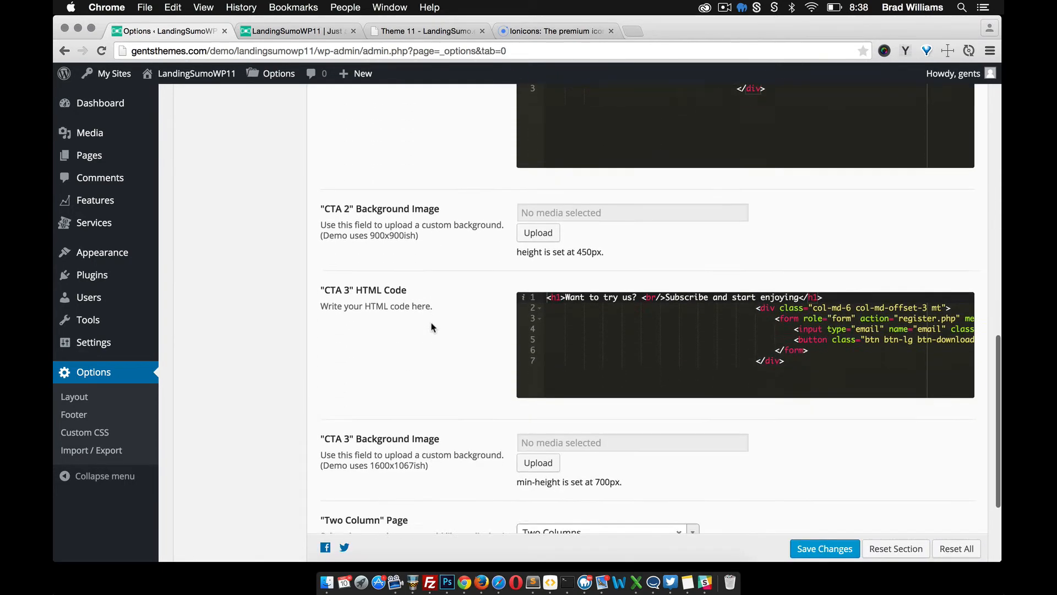
scroll(432, 328, "down", 2)
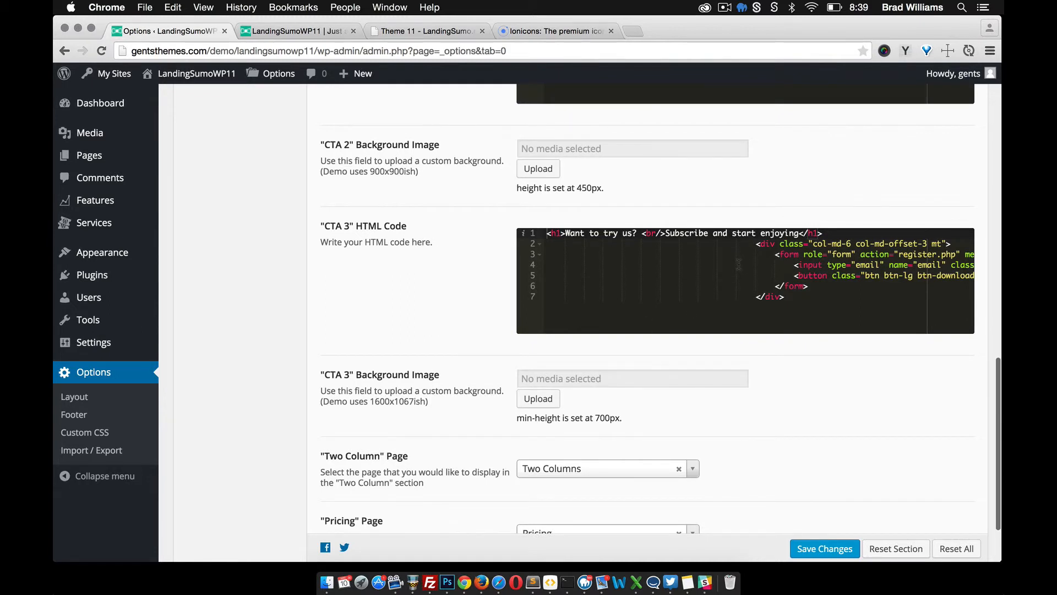
scroll(738, 264, "right", 3)
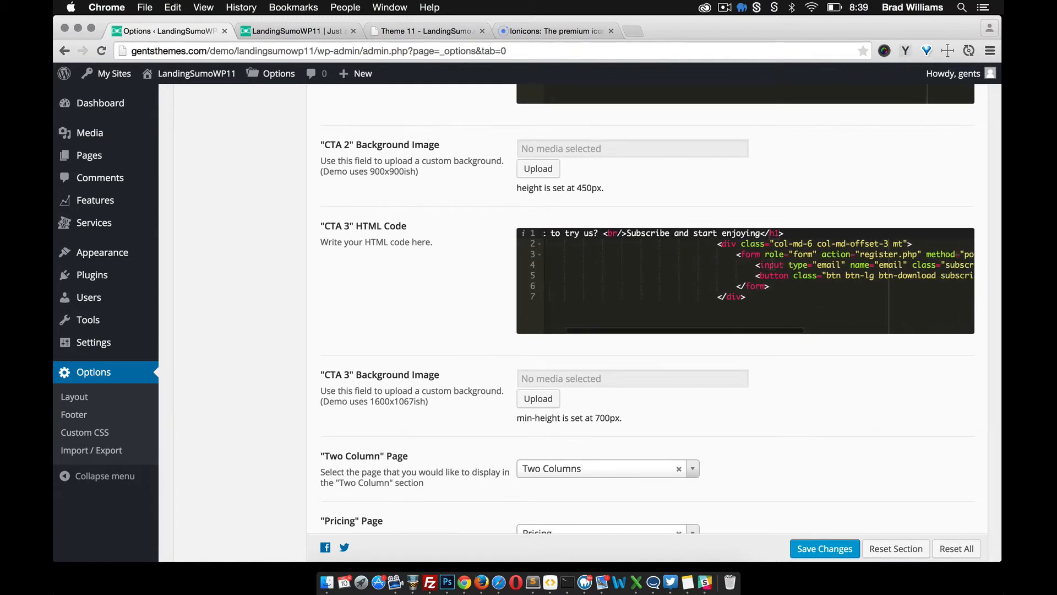
scroll(771, 265, "left", 3)
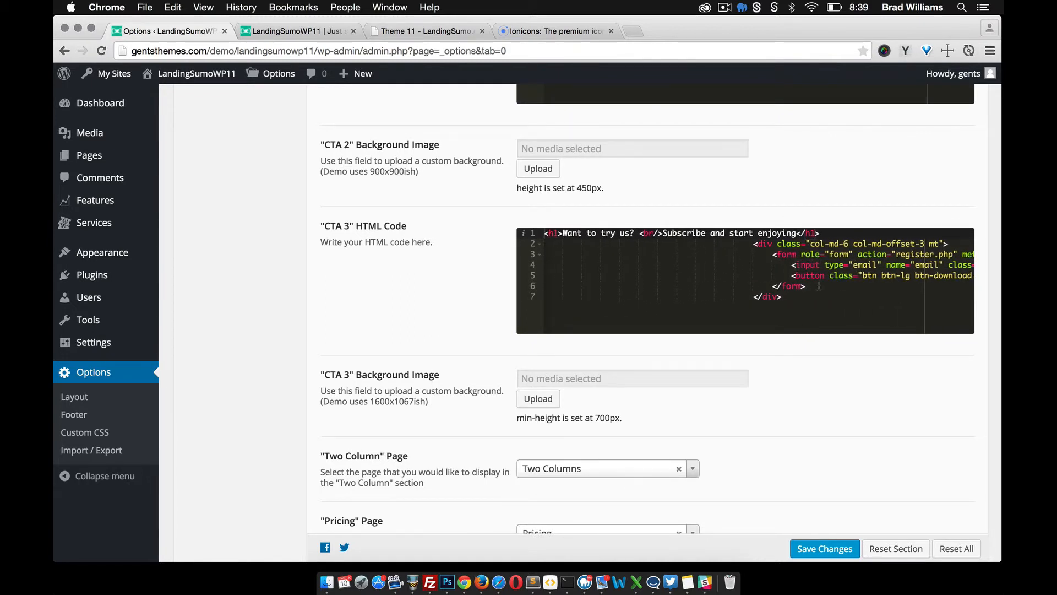
scroll(818, 286, "right", 4)
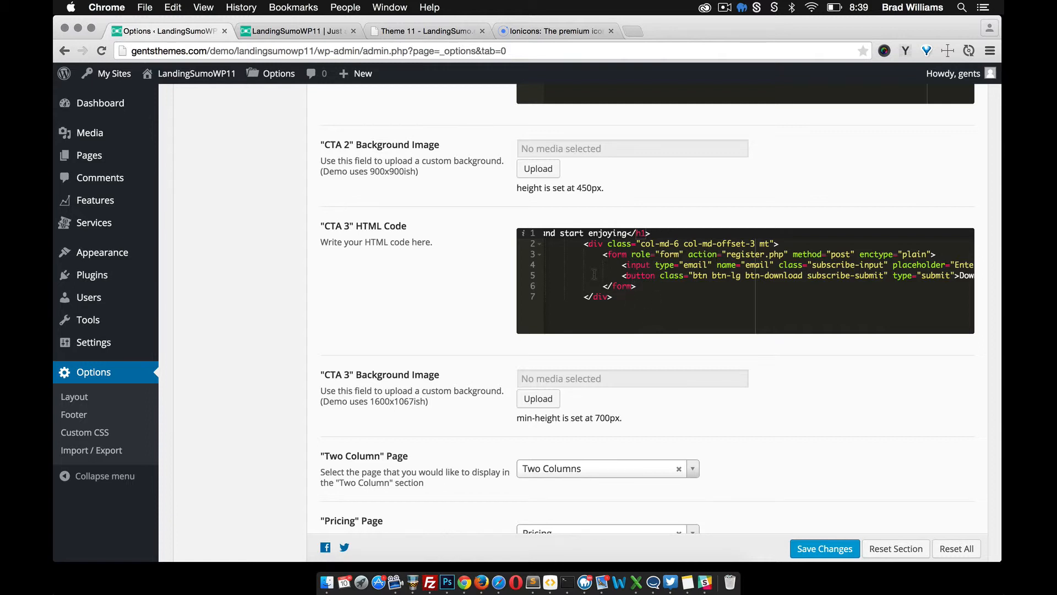
scroll(445, 300, "down", 3)
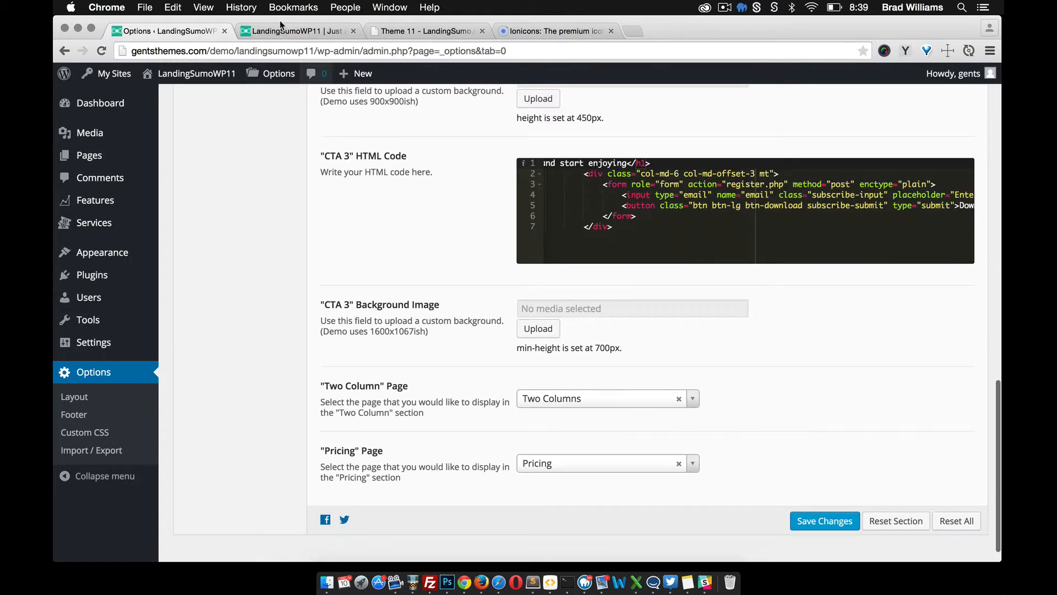
Examine the subscribe section and the copyright footer in the Theme 11 HTML demo
left_click(396, 33)
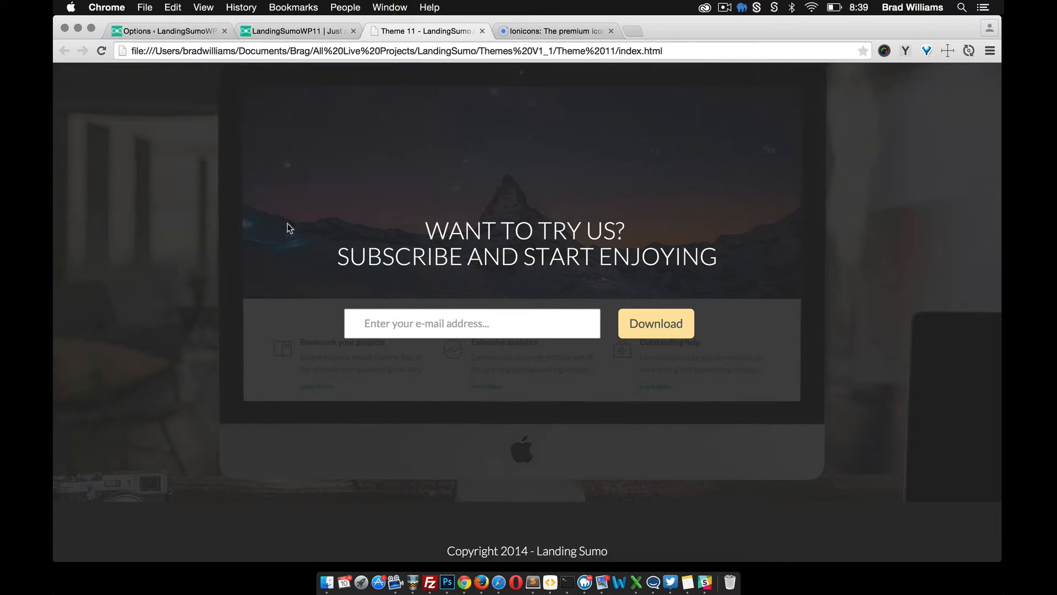
scroll(831, 413, "down", 1)
scroll(831, 412, "up", 3)
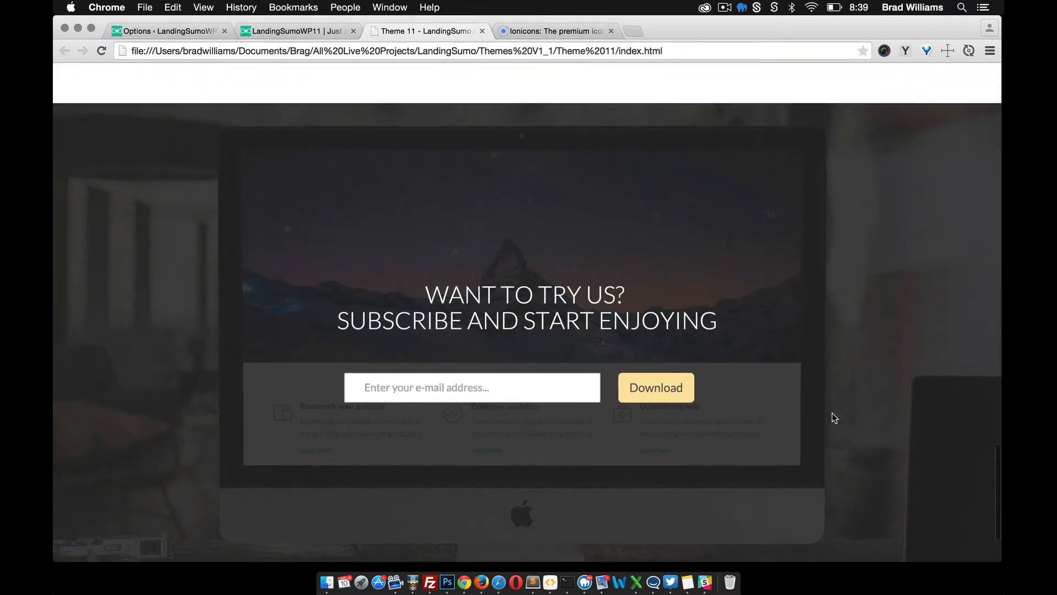
scroll(831, 417, "down", 3)
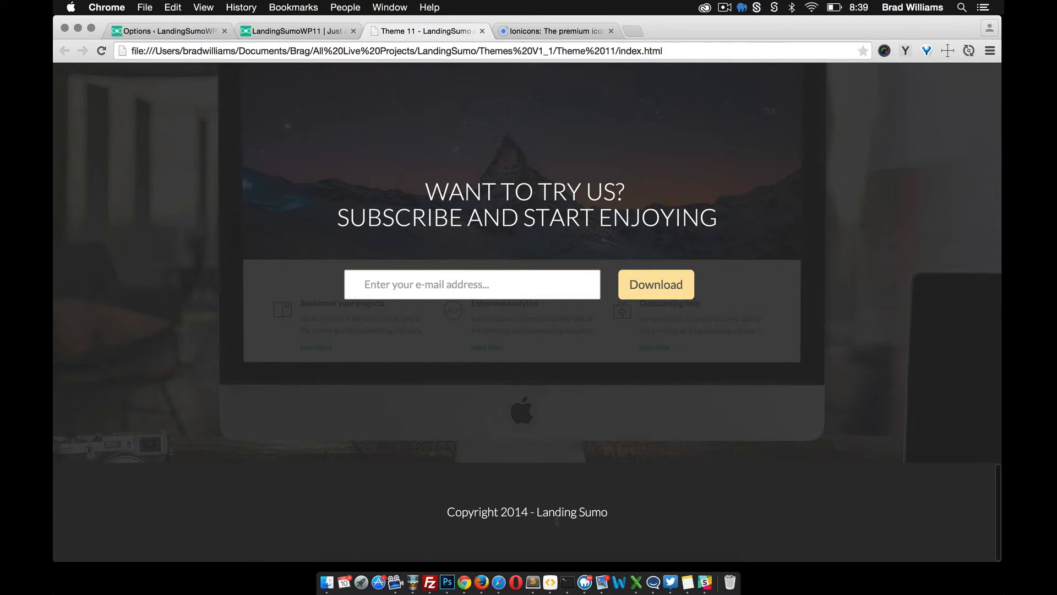
Review the theme's Footer HTML code option and its Custom CSS option
left_click(176, 31)
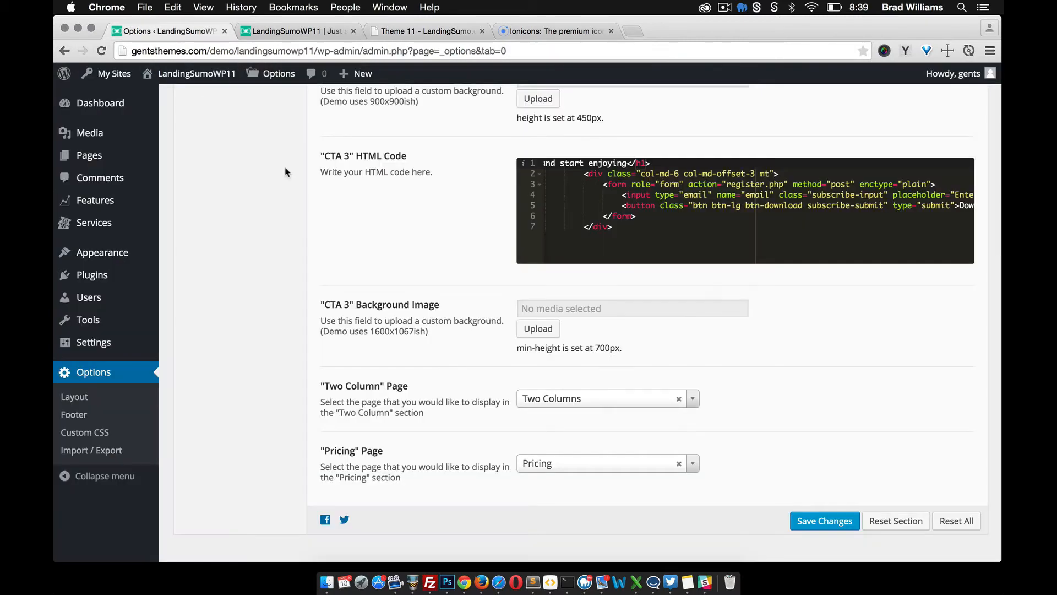
scroll(289, 173, "up", 10)
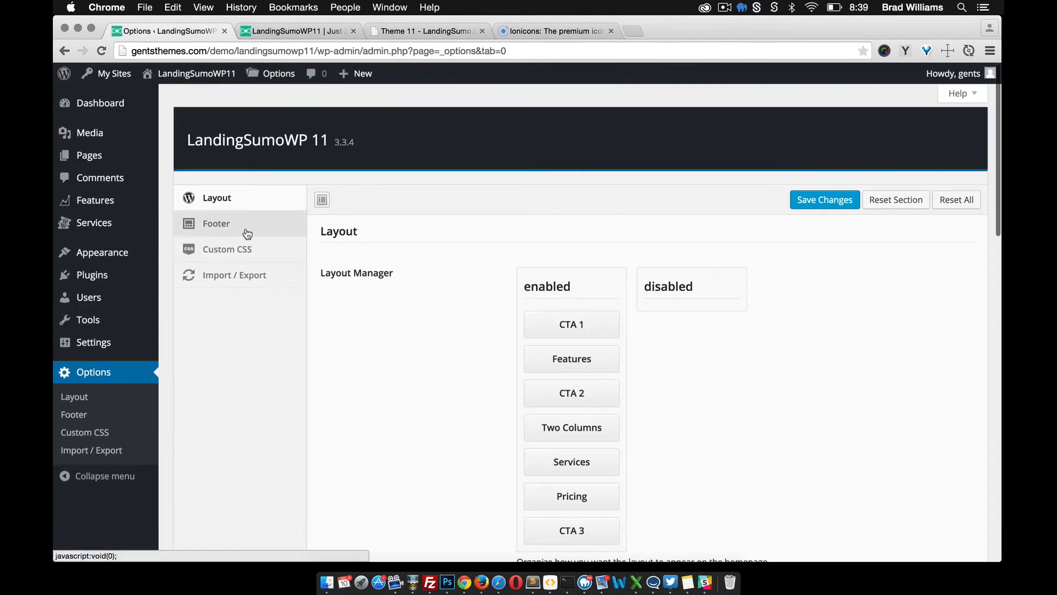
left_click(242, 227)
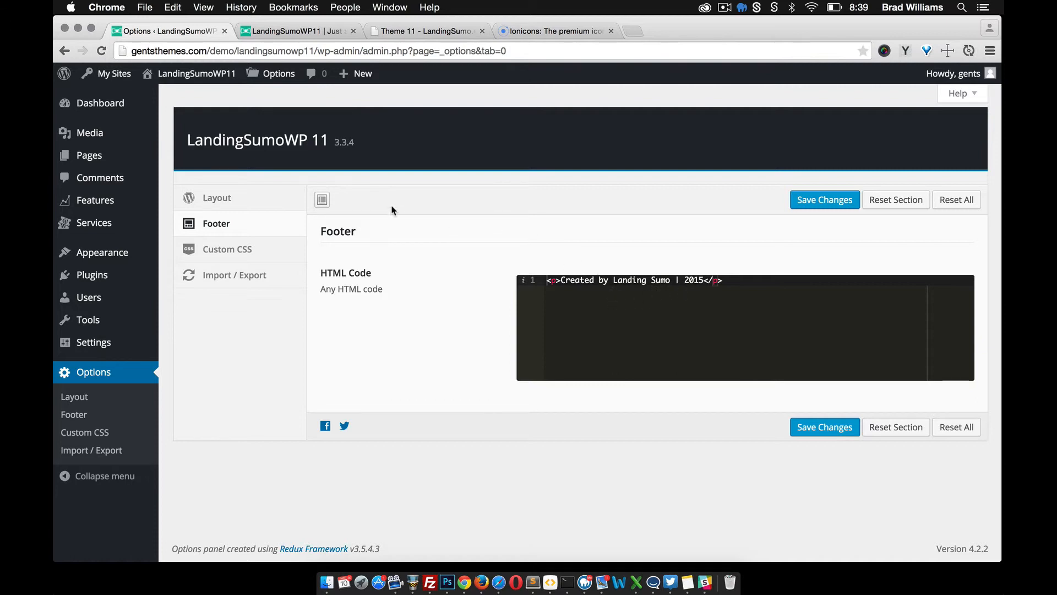
left_click(236, 248)
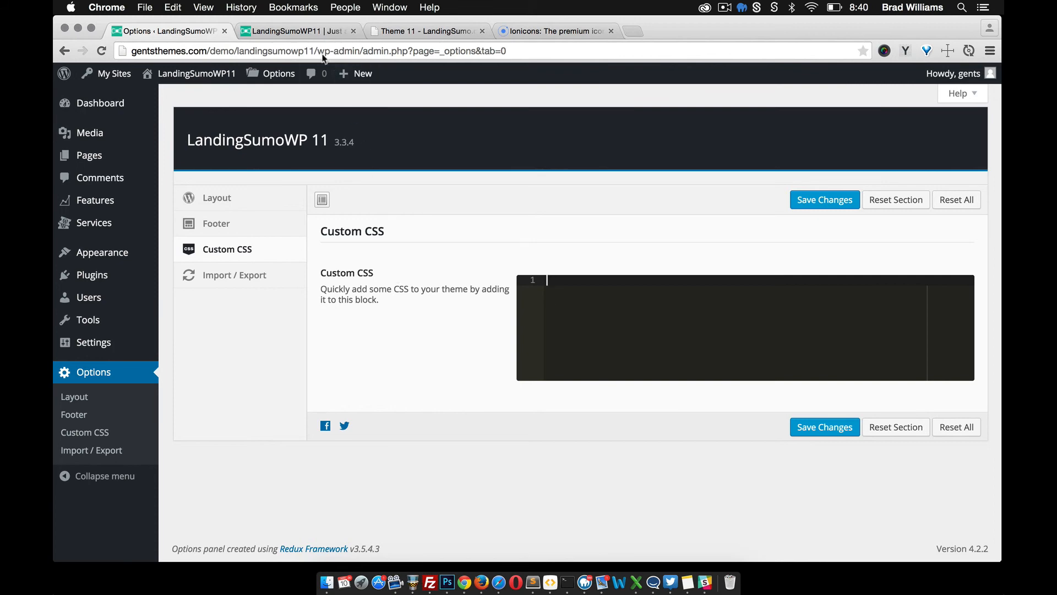
Review the whole live homepage from the subscribe section back up to the "We Are Finally Here" banner
left_click(302, 31)
scroll(379, 237, "down", 10)
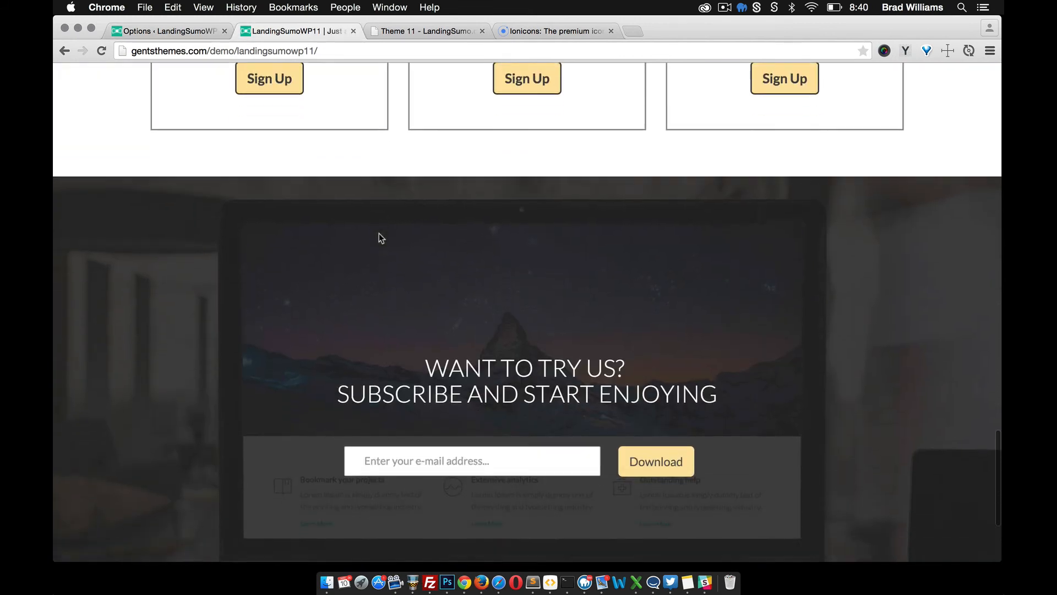
scroll(379, 238, "up", 5)
scroll(380, 238, "up", 15)
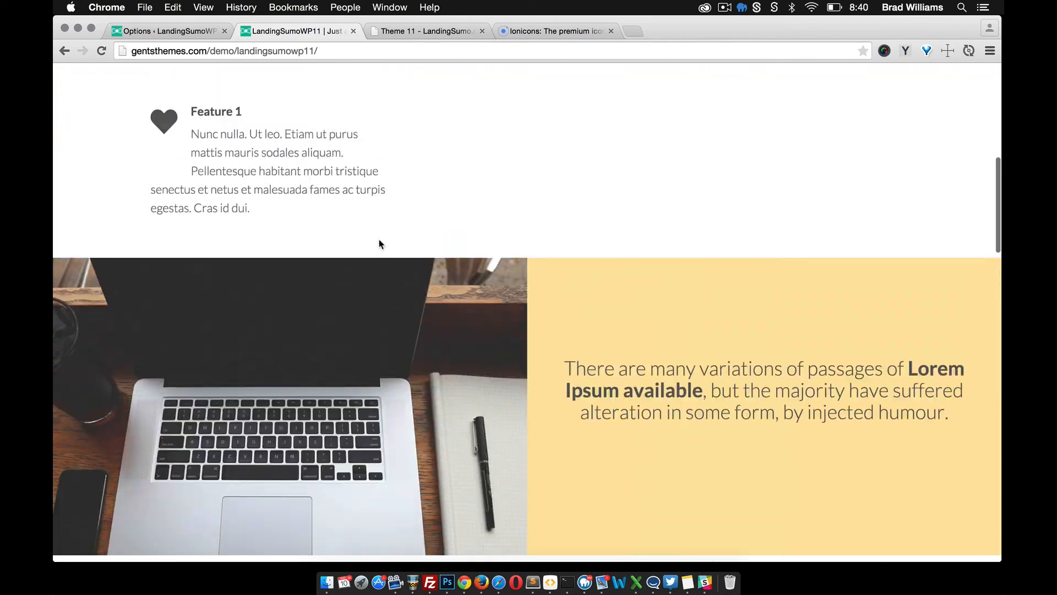
scroll(378, 243, "down", 20)
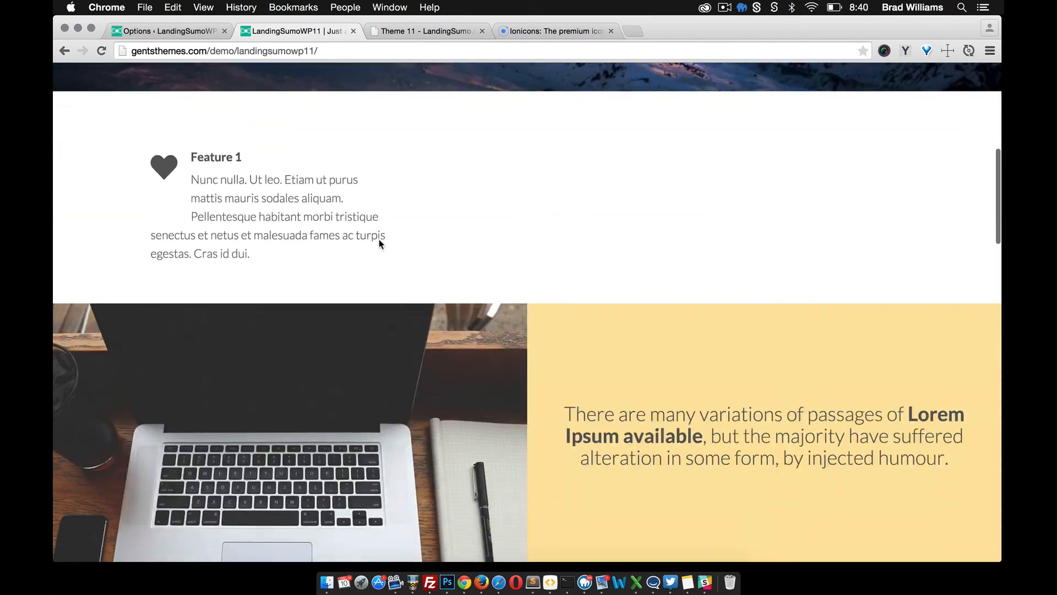
scroll(379, 243, "down", 11)
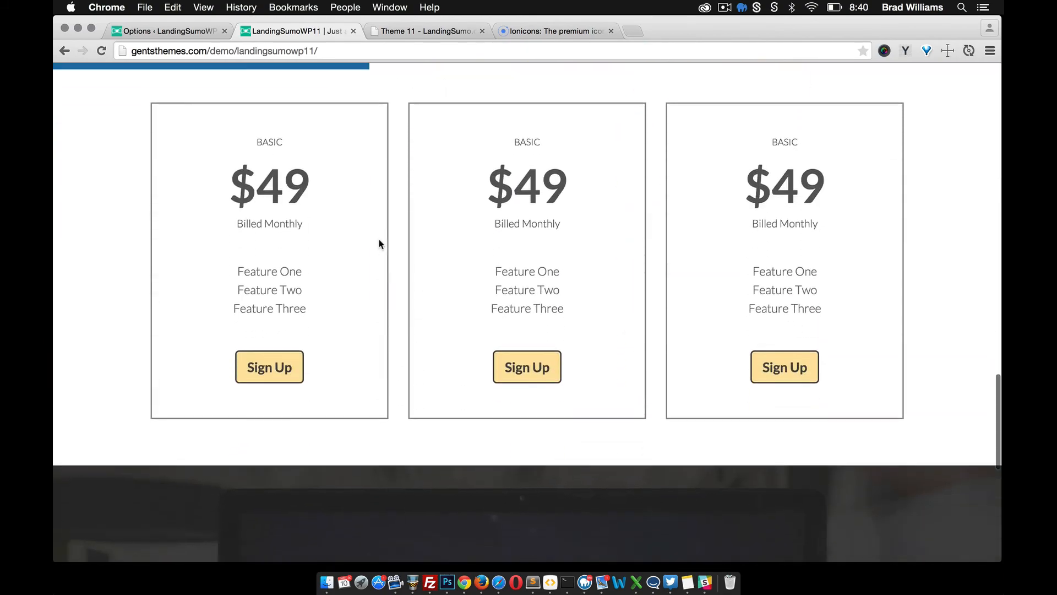
scroll(378, 244, "up", 20)
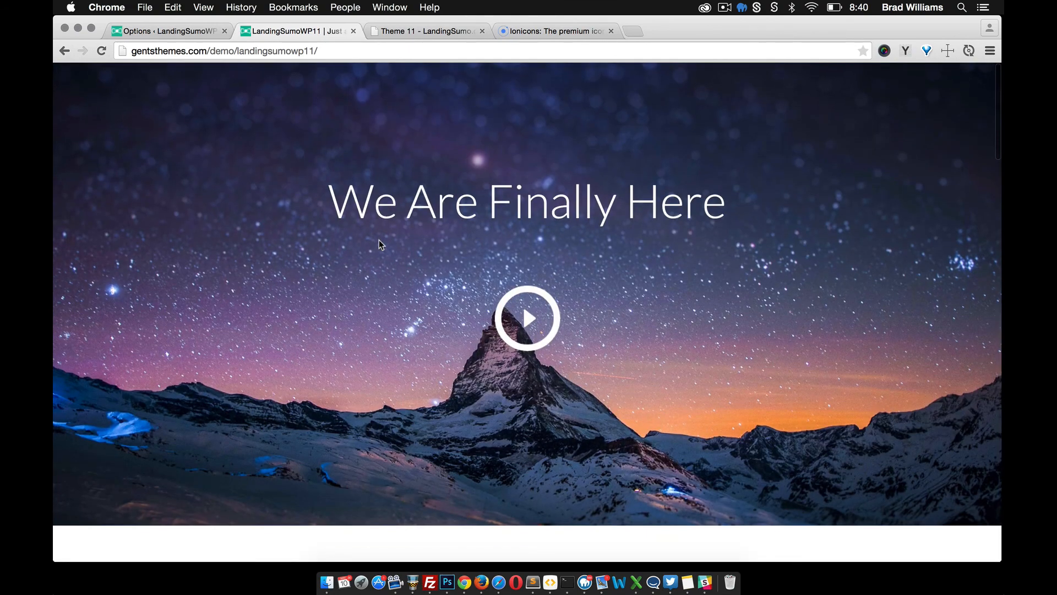